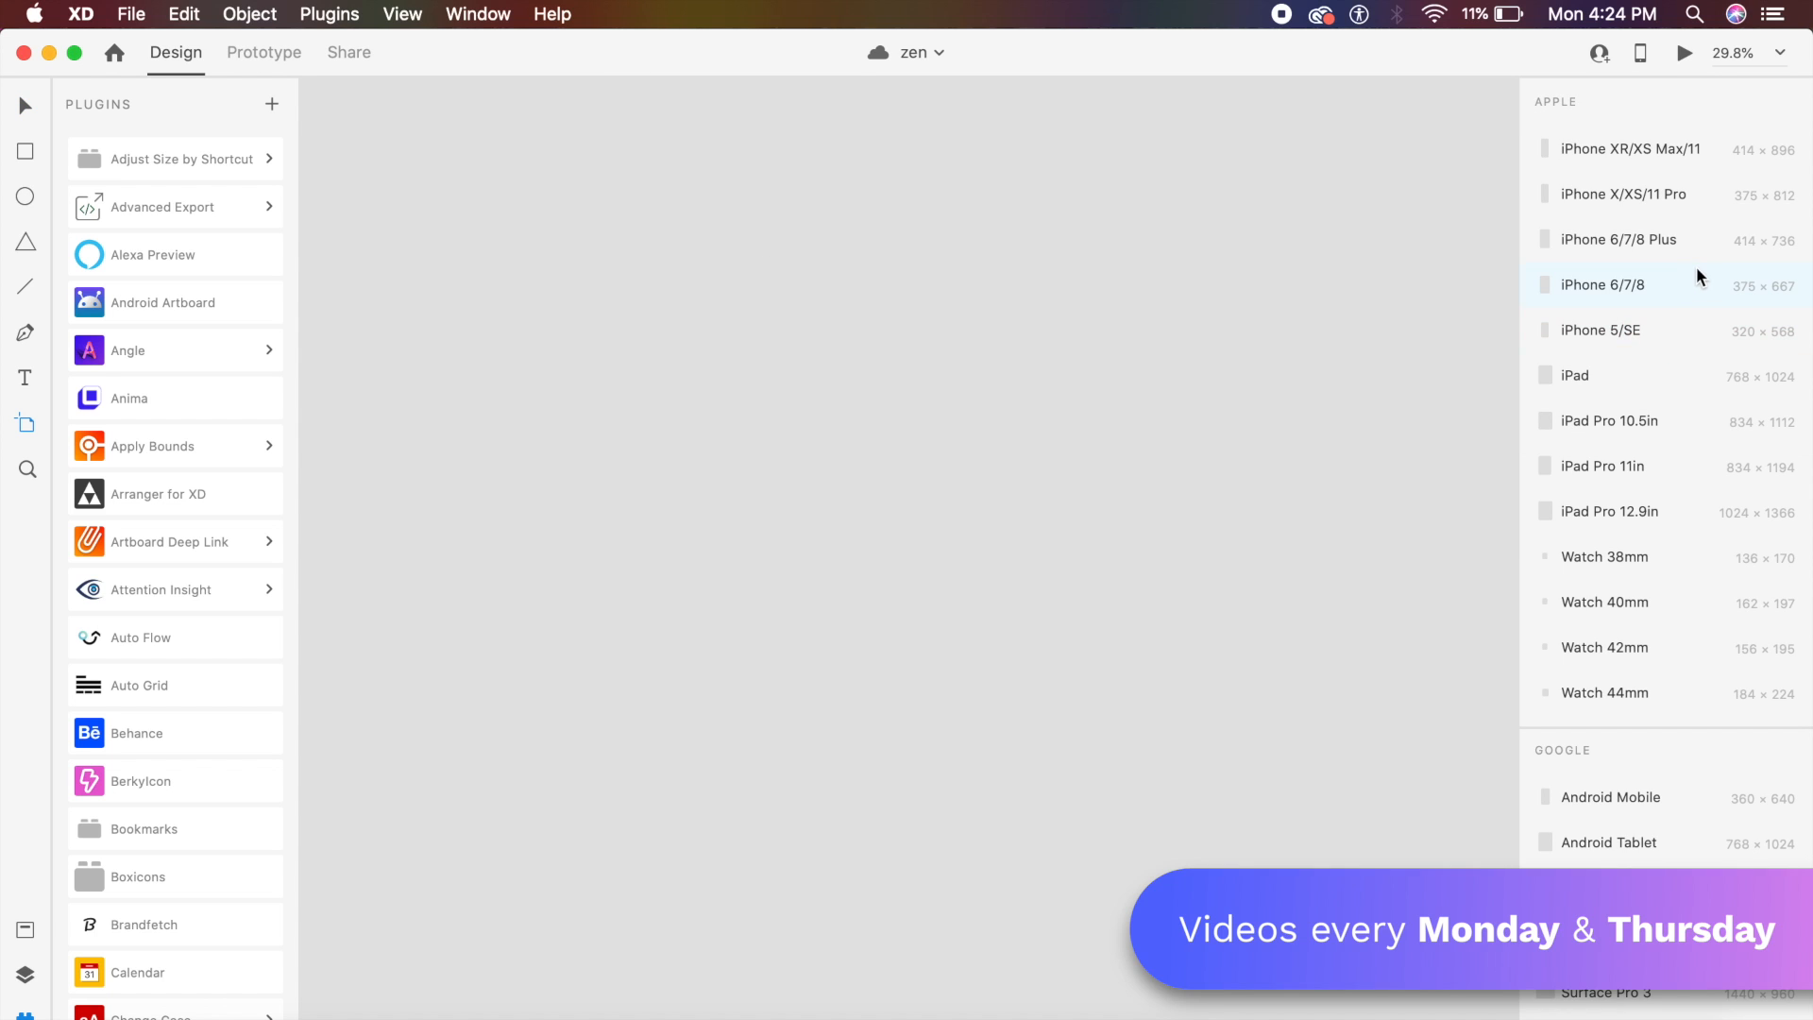
# Create an iPhone X/XS/11 Pro artboard and fit it in view
pyautogui.click(1682, 193)
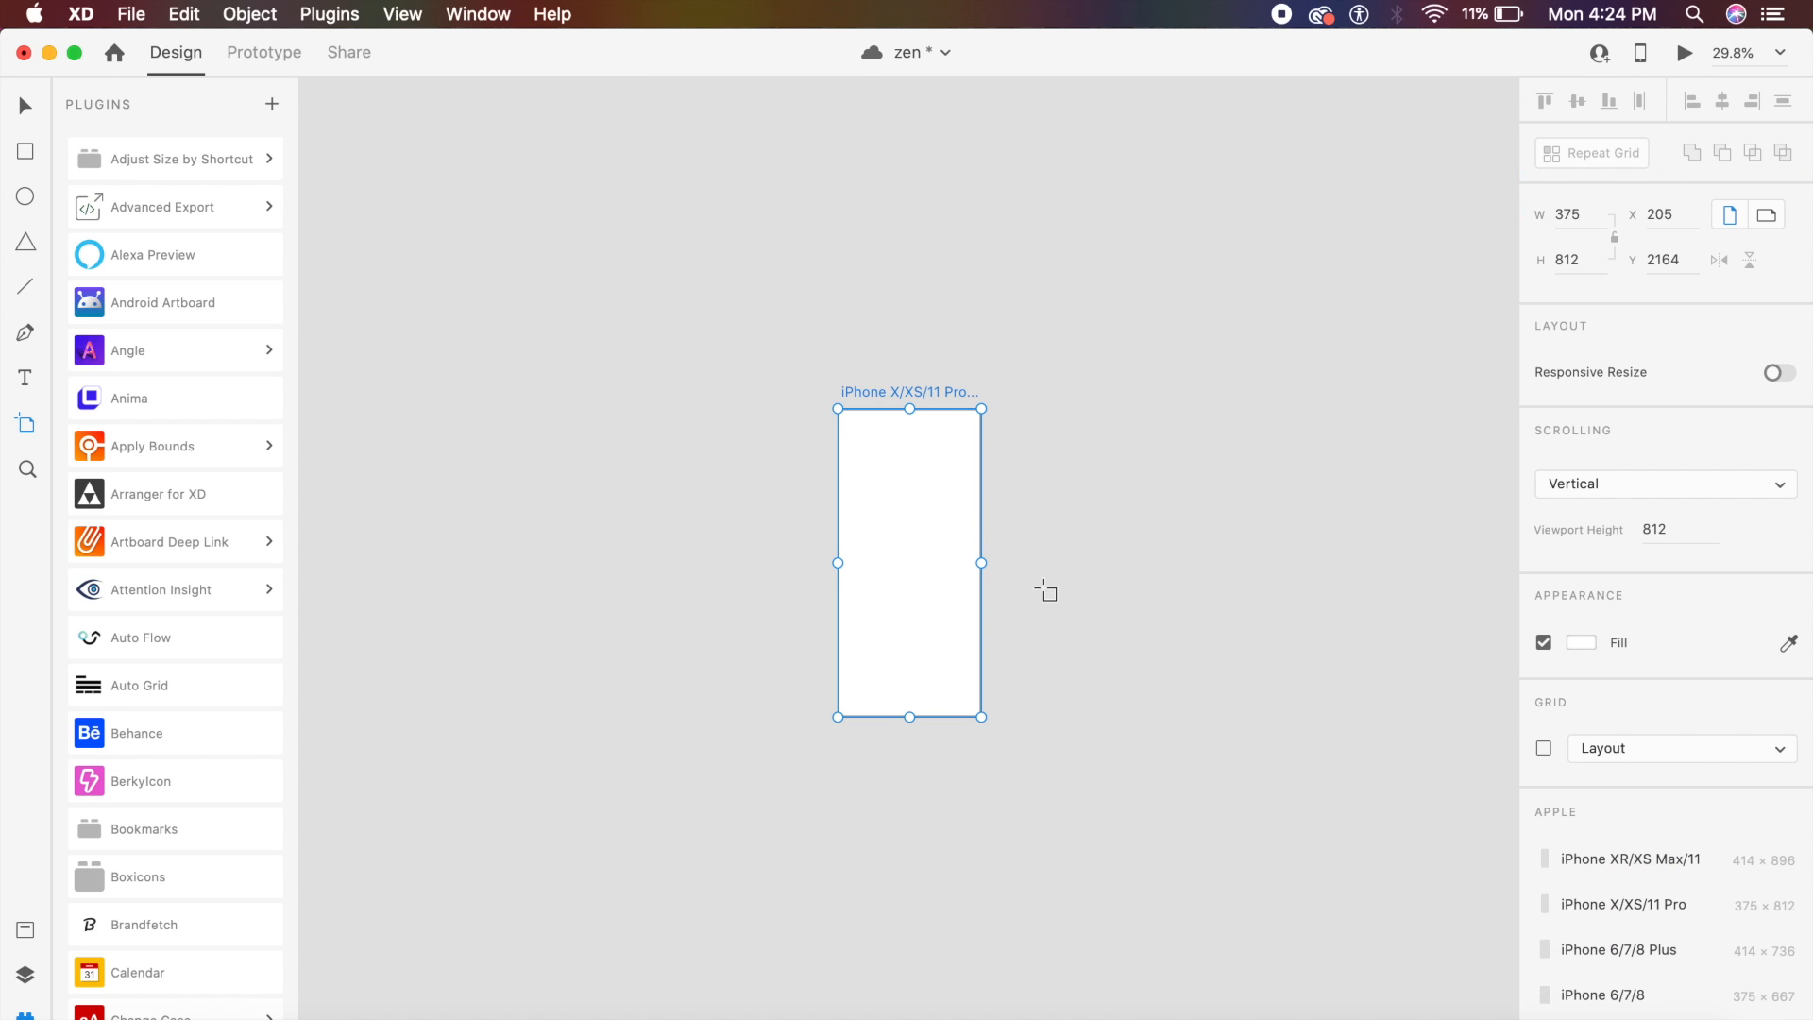
pyautogui.press('Escape')
pyautogui.press('v')
pyautogui.click(927, 398)
pyautogui.press('super+3')
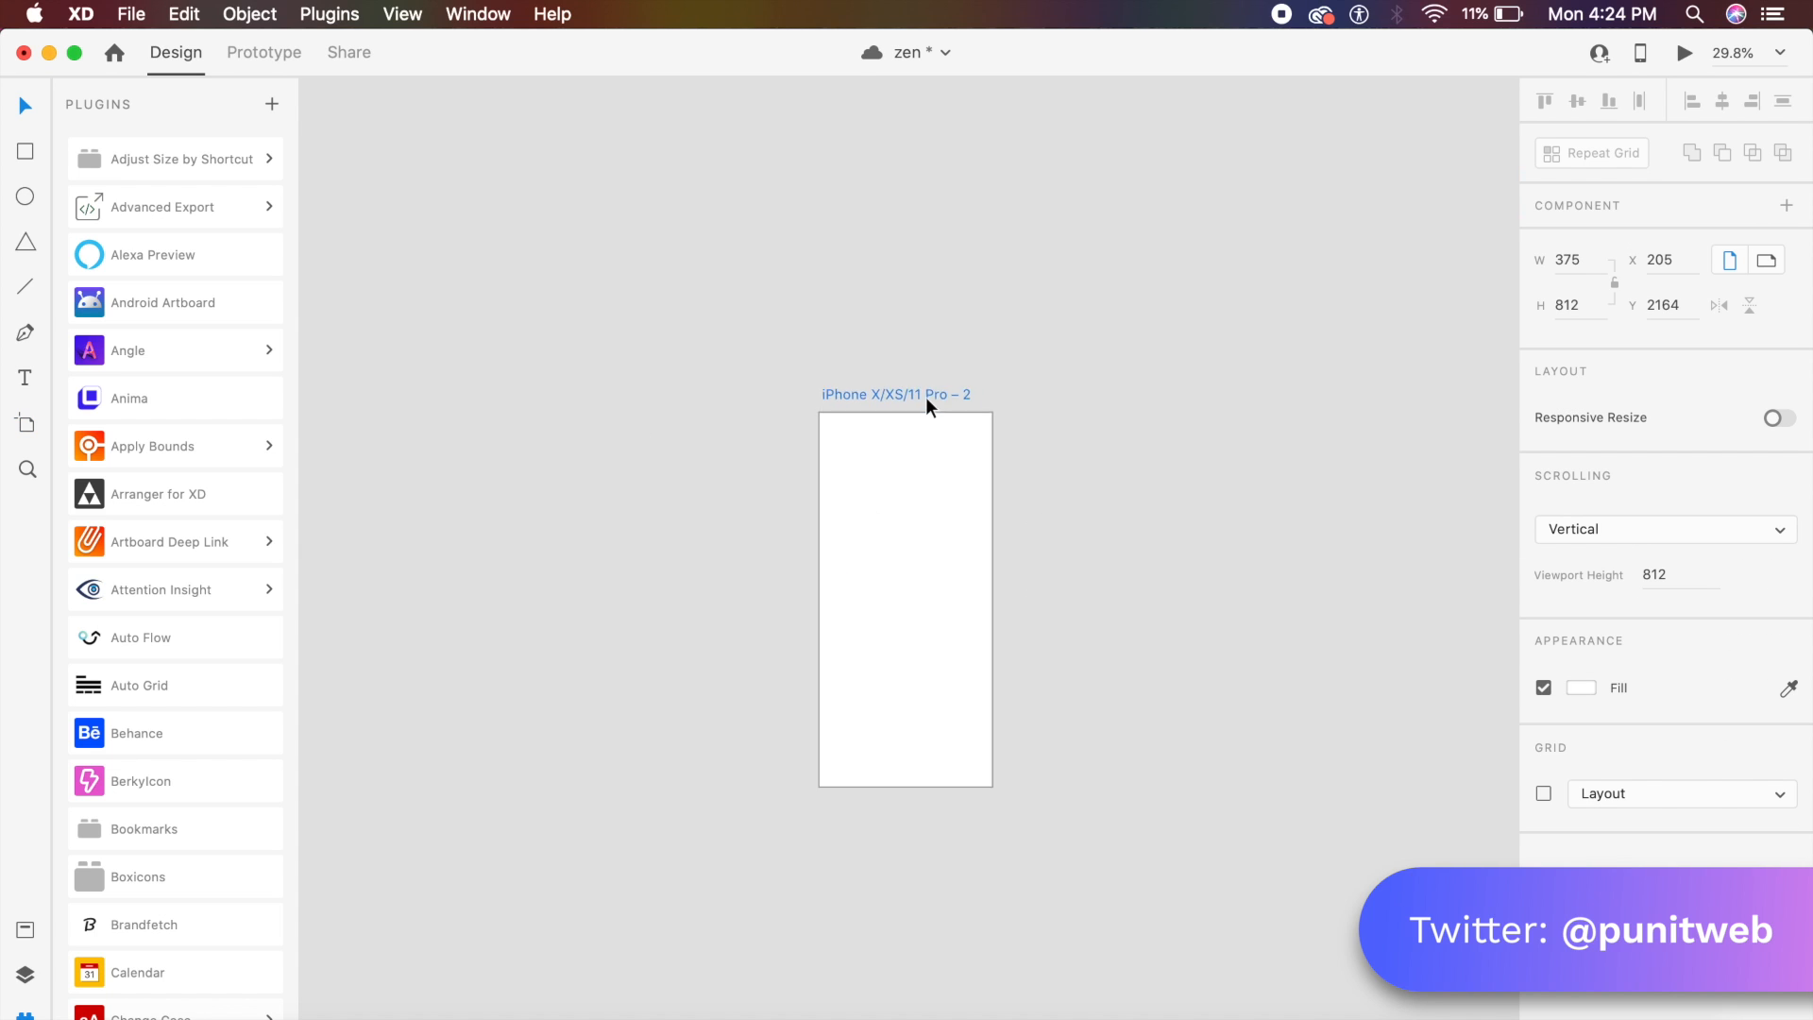
pyautogui.click(508, 405)
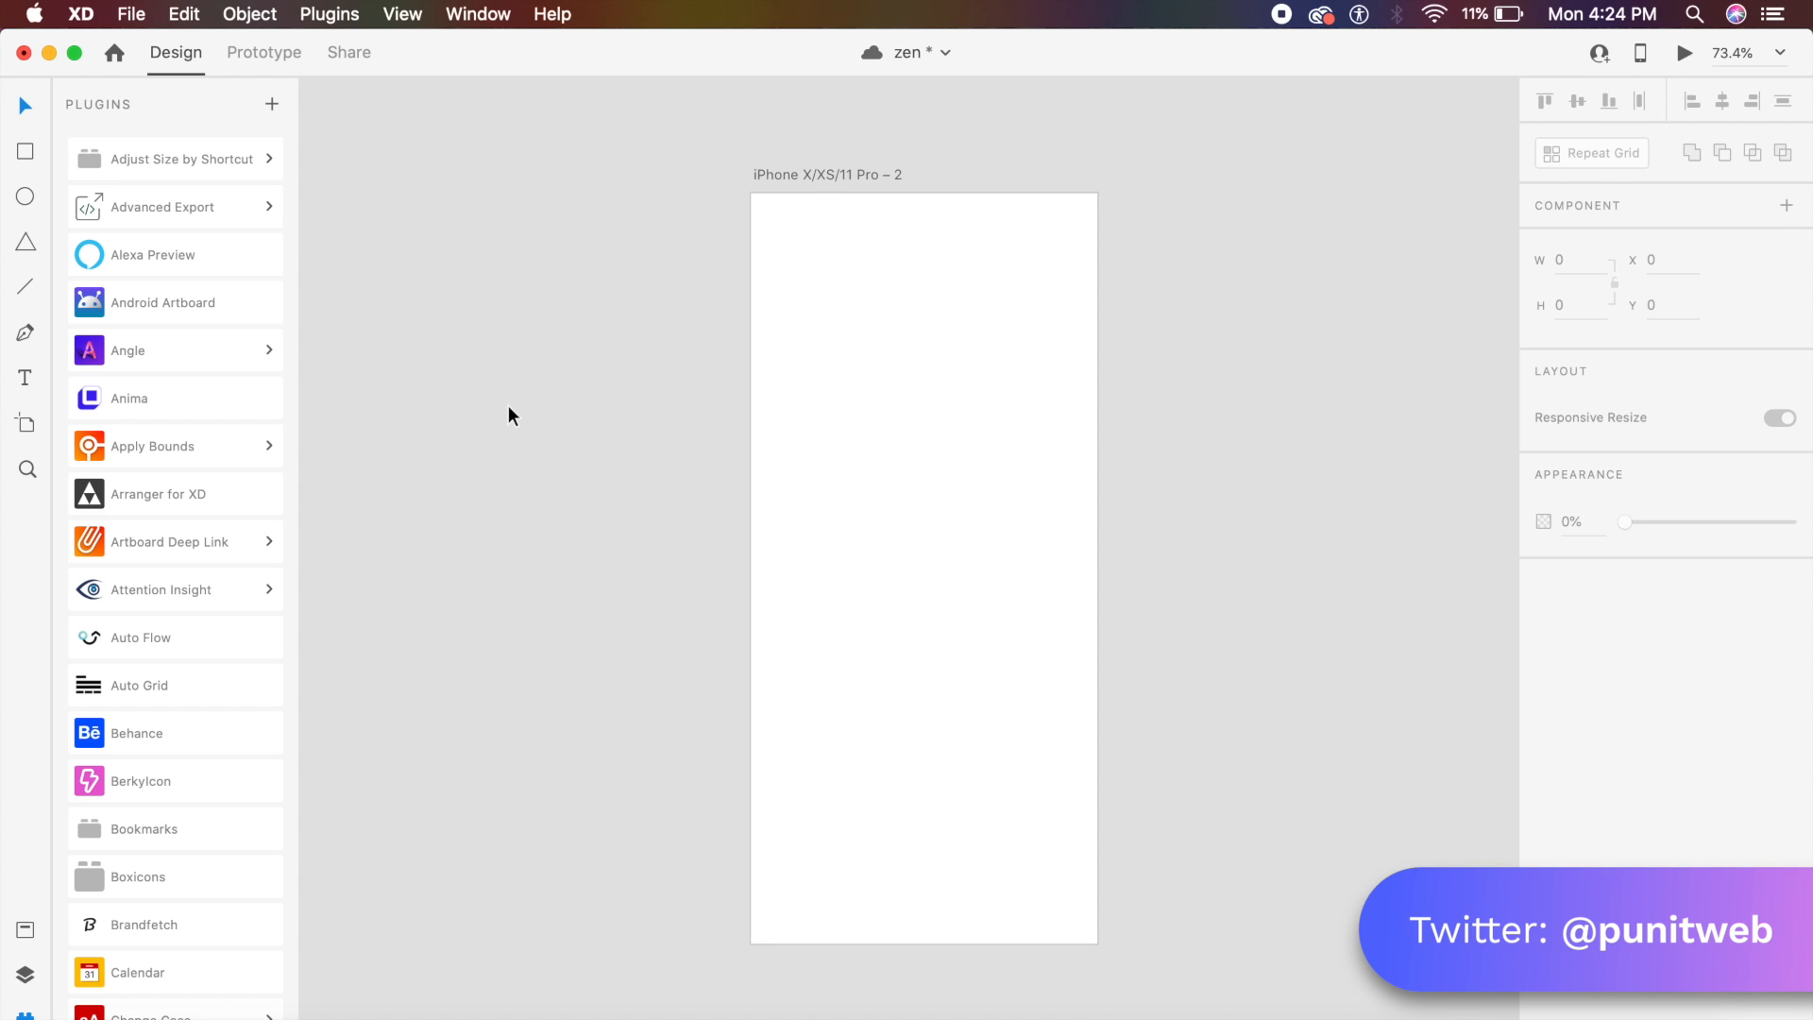
# Add the text "ZEN" near the top of the artboard and fill it with black
pyautogui.press('t')
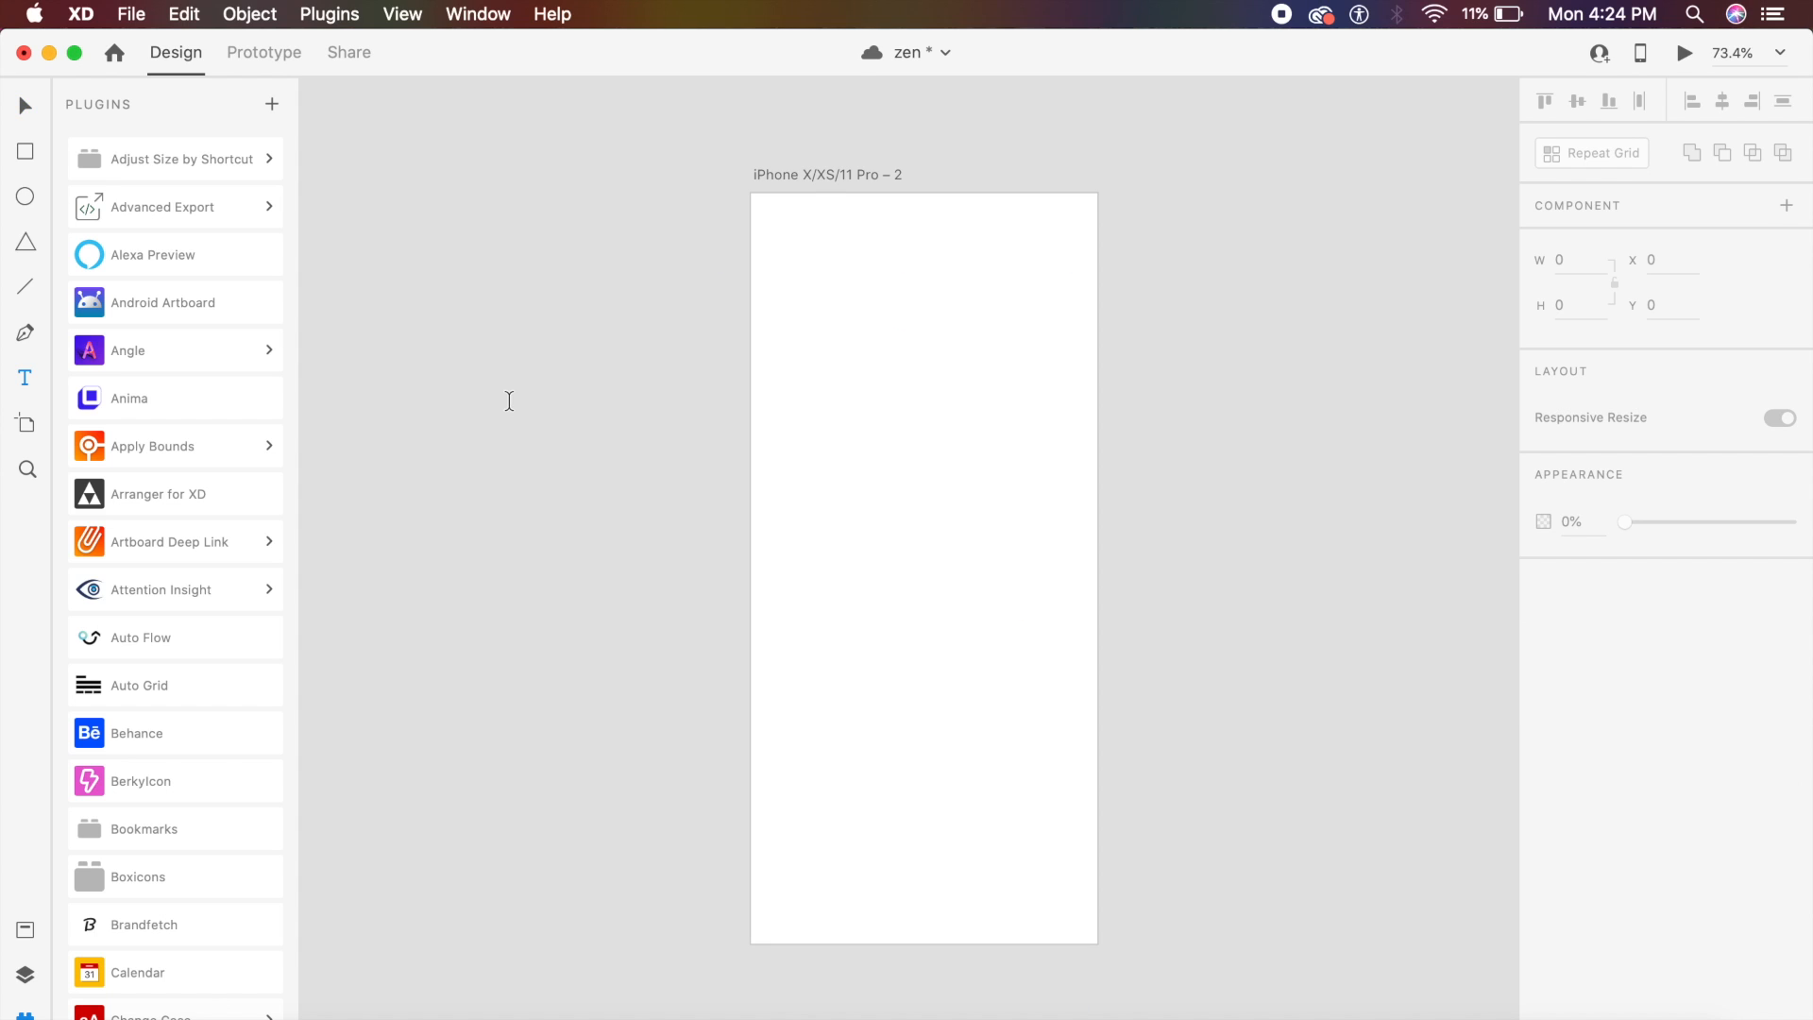
pyautogui.click(791, 283)
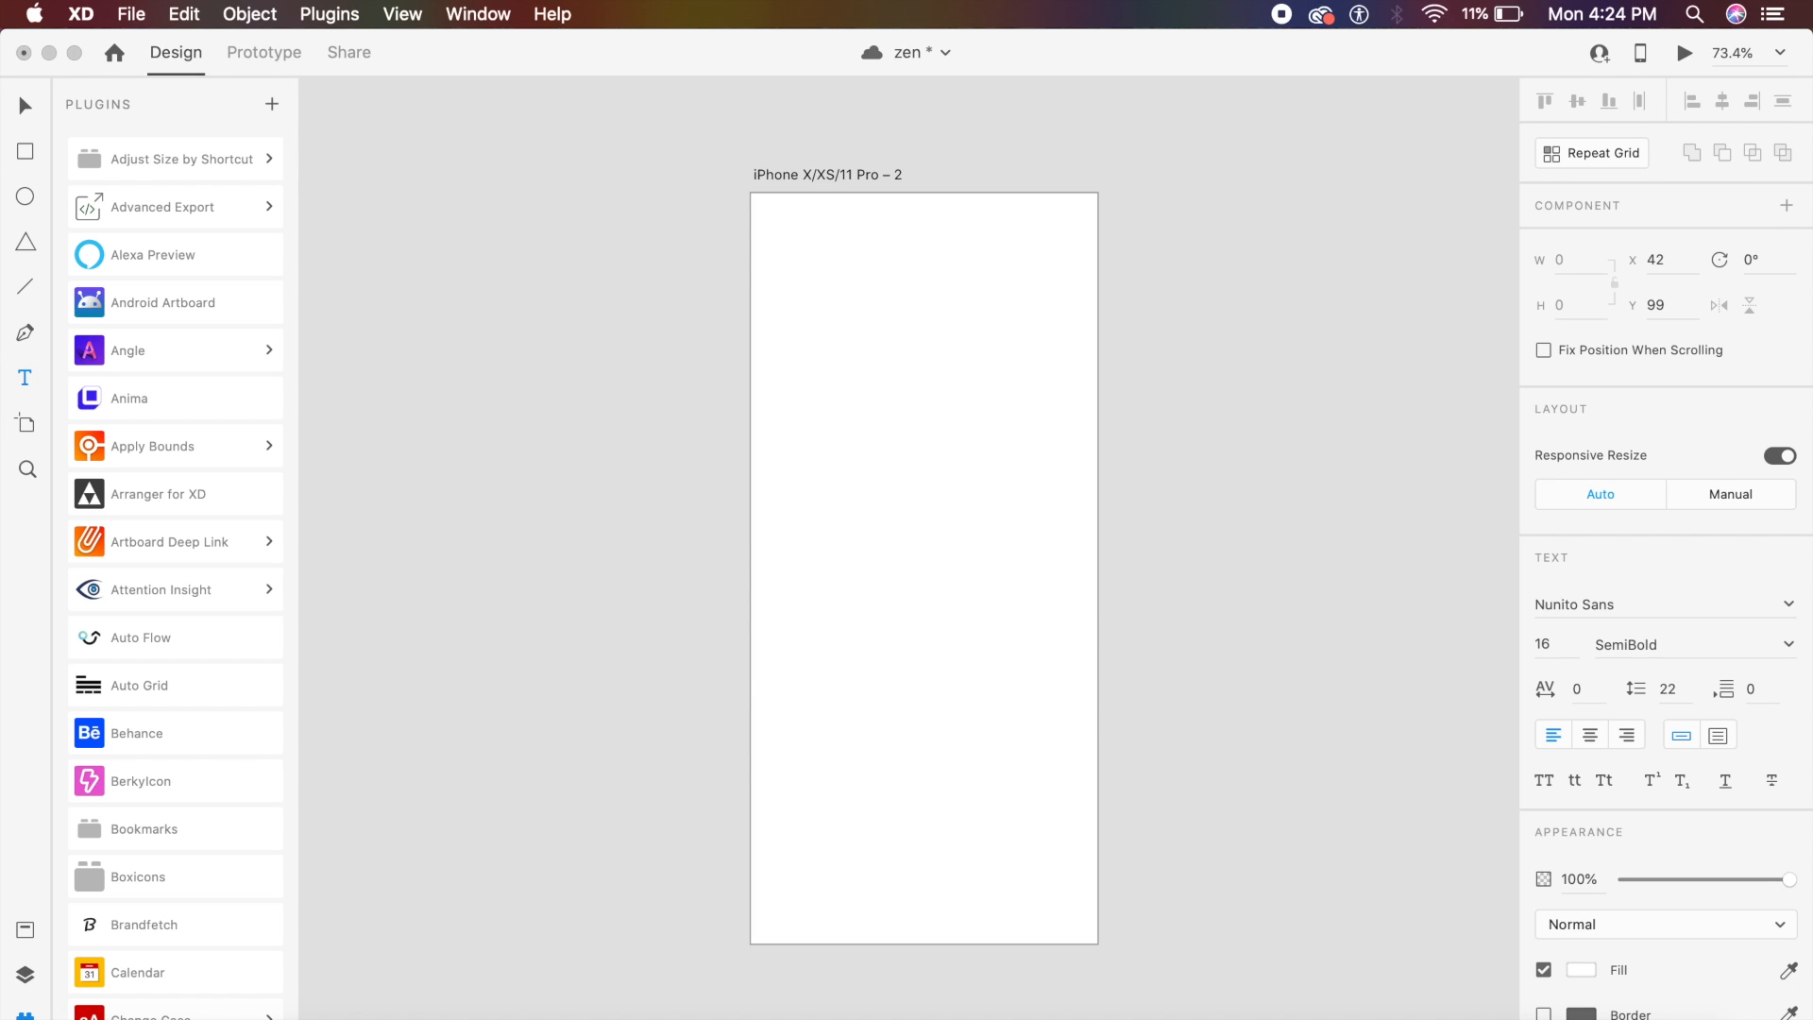
pyautogui.write('Zen')
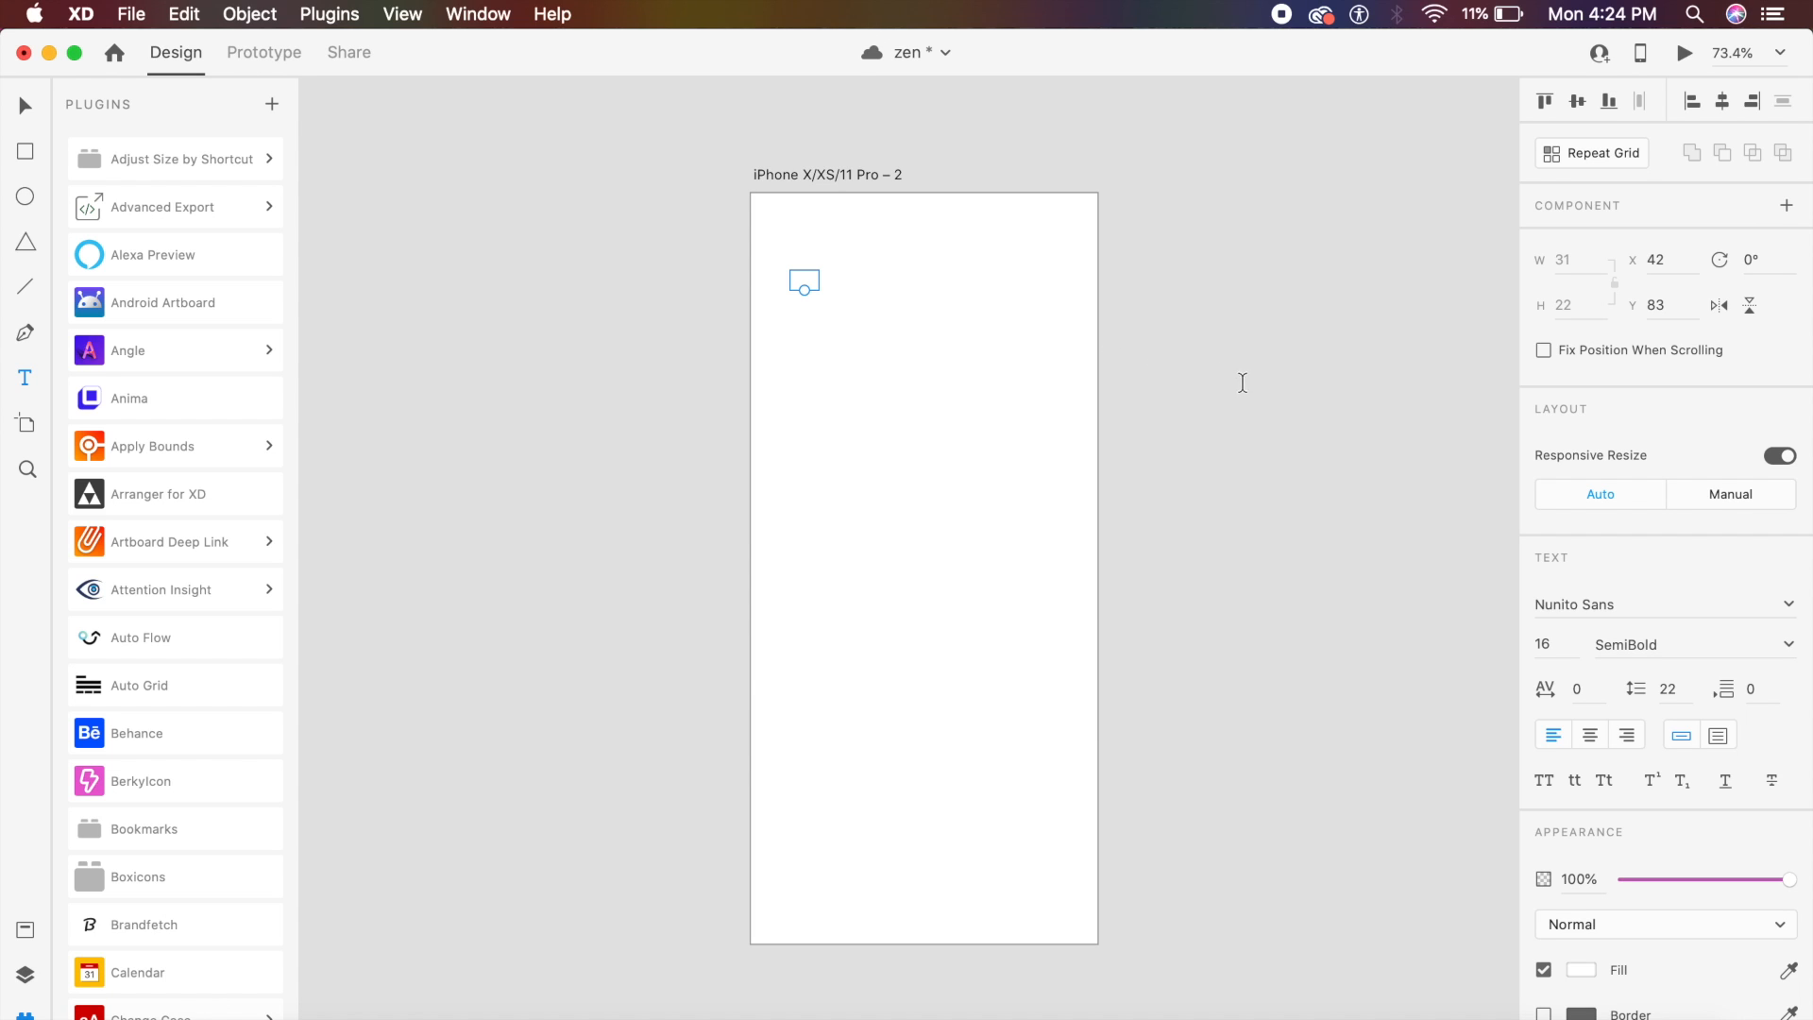
pyautogui.click(1580, 968)
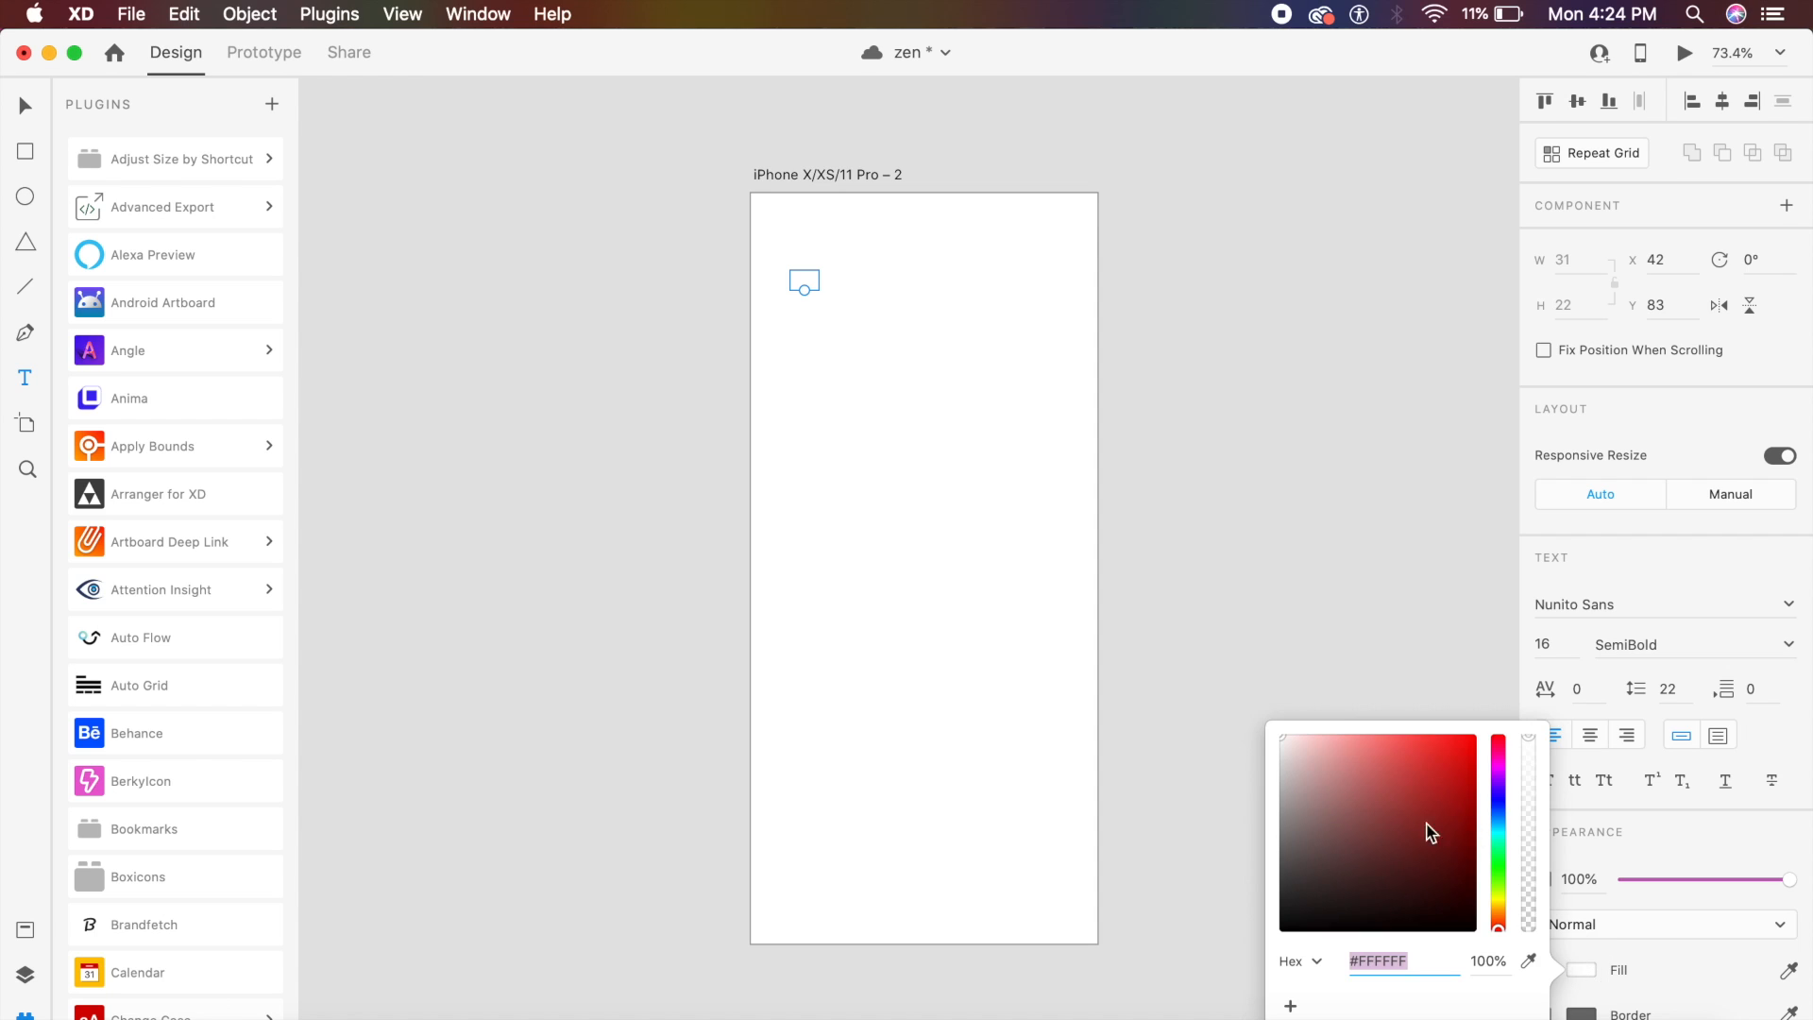
pyautogui.moveTo(1432, 818); pyautogui.dragTo(1118, 976)
# Set the ZEN text's font size to 100 and move the text slightly lower on the artboard
pyautogui.click(1572, 646)
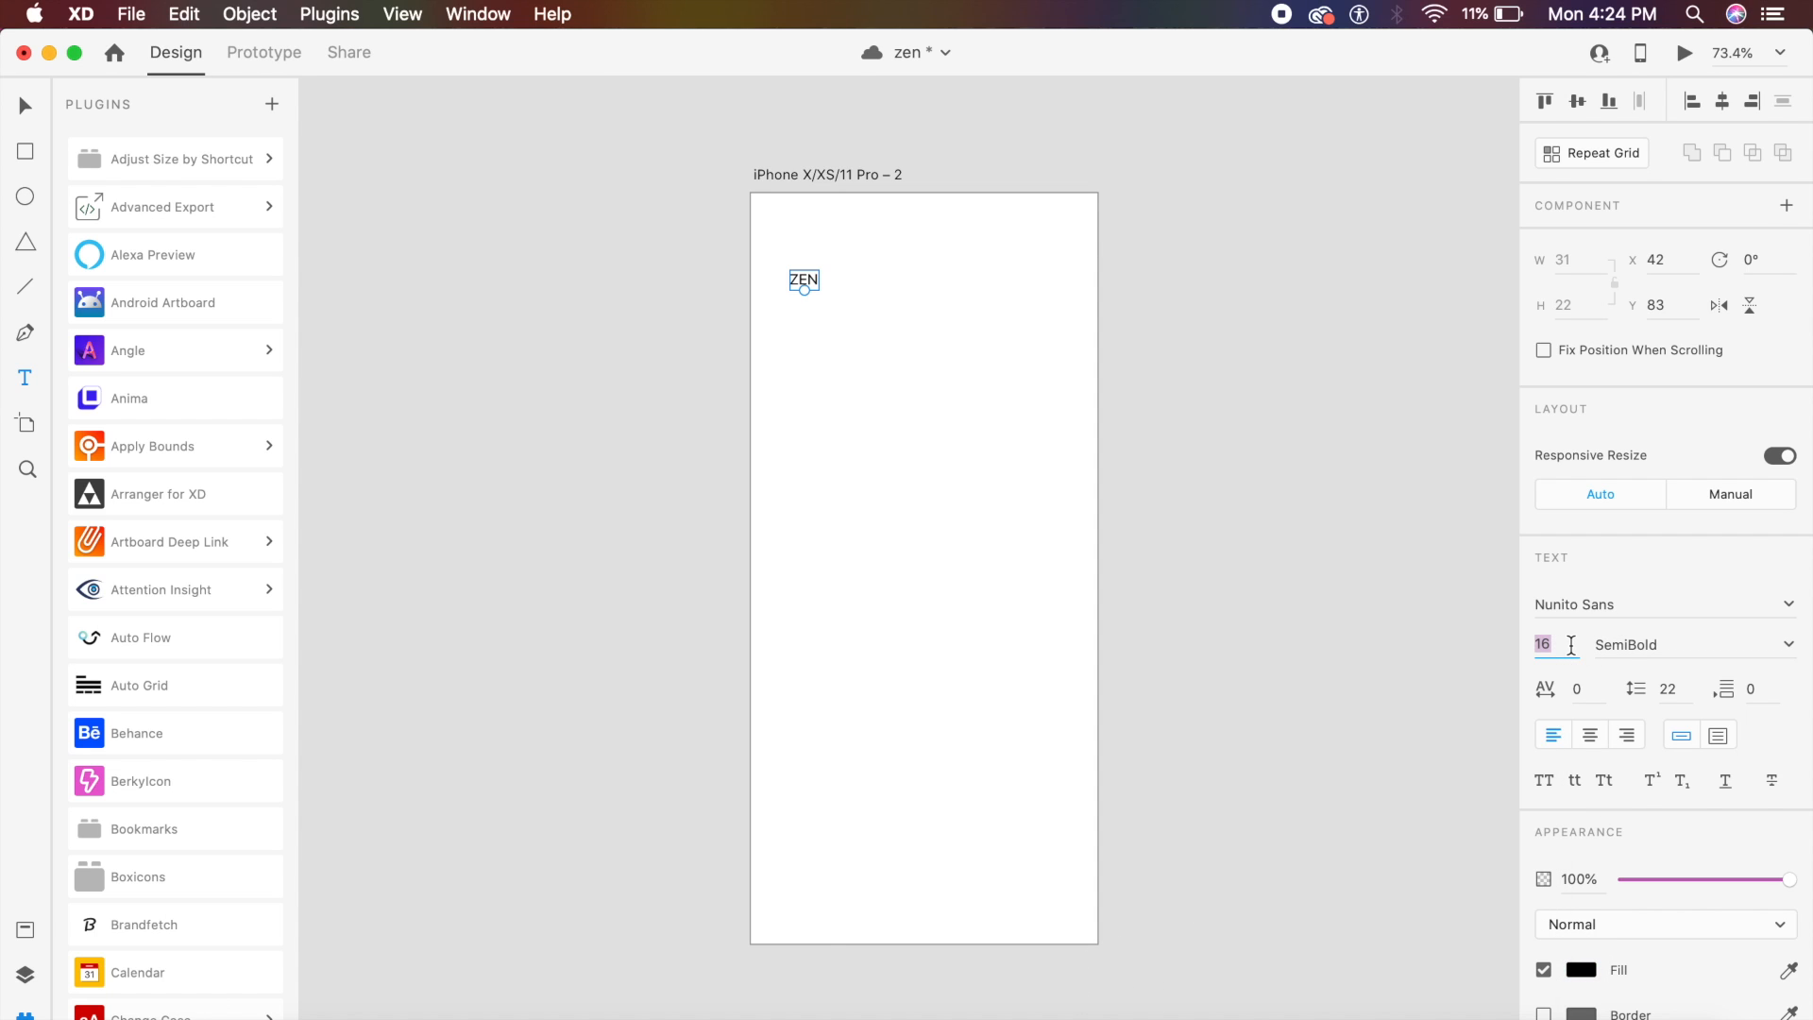
pyautogui.write('200')
pyautogui.press('Return')
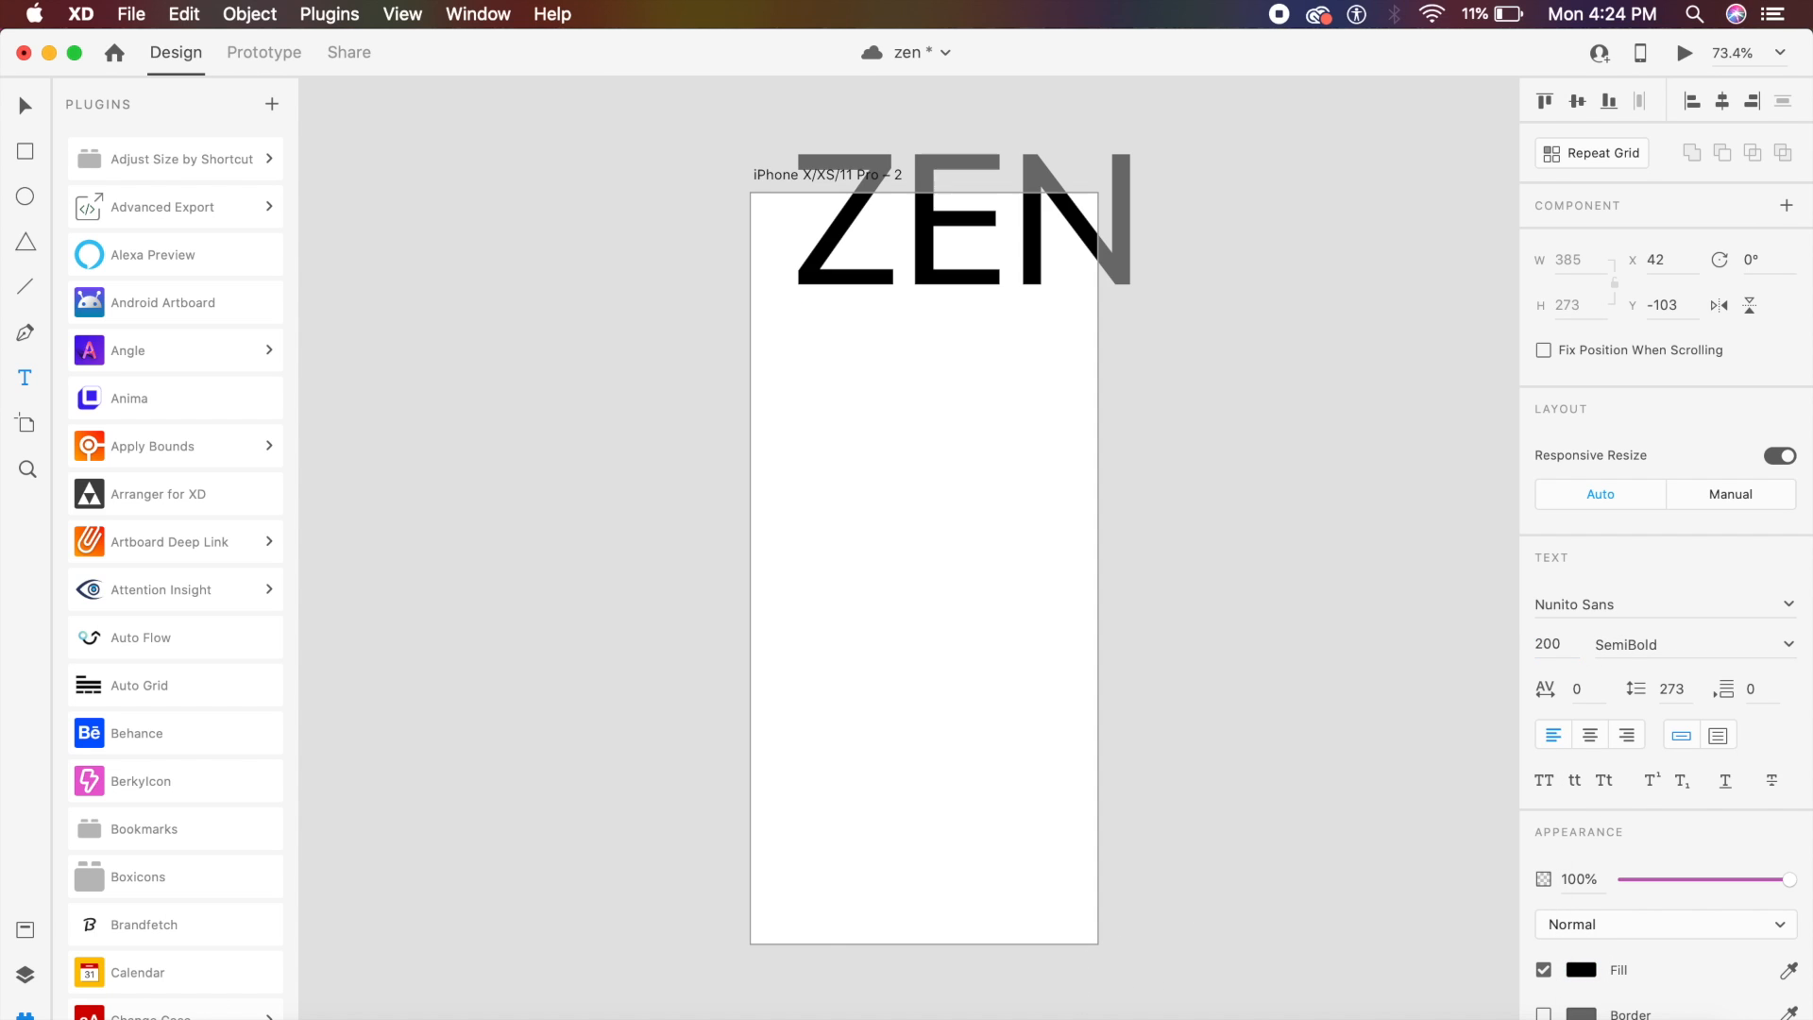
pyautogui.write('100')
pyautogui.press('Return')
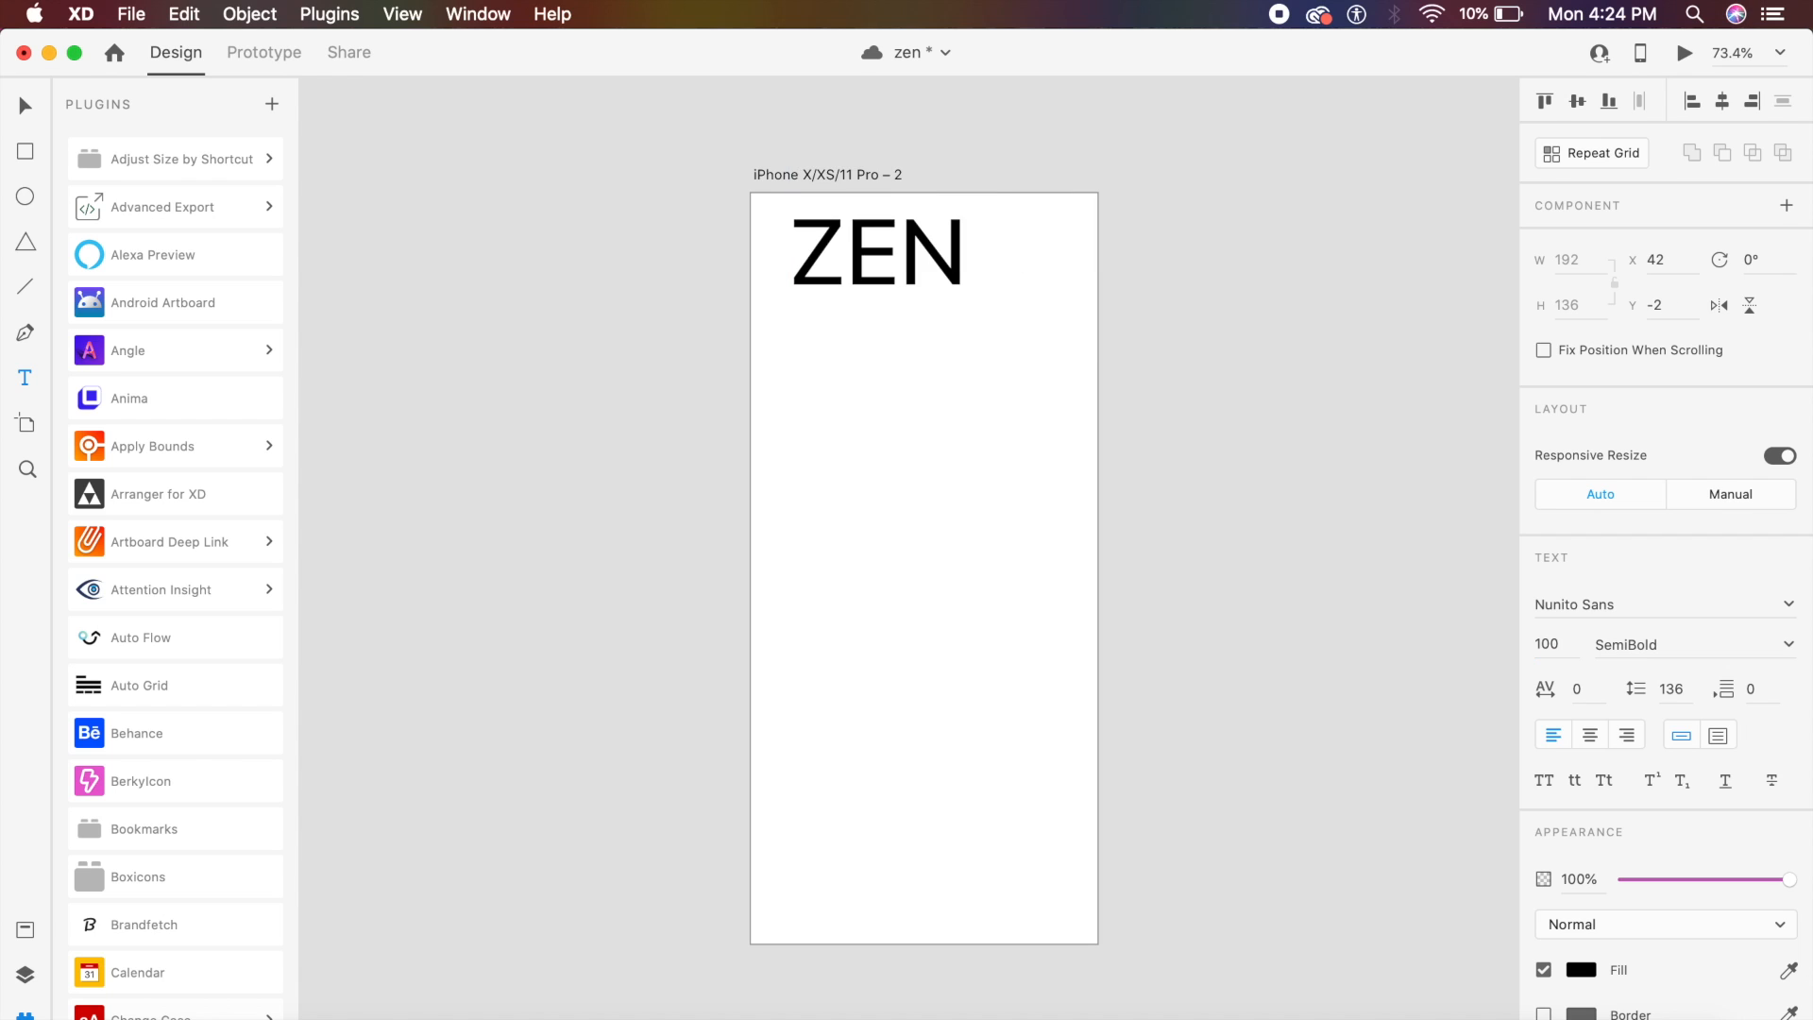
pyautogui.press('Escape')
pyautogui.moveTo(870, 251); pyautogui.dragTo(873, 331)
pyautogui.click(1142, 405)
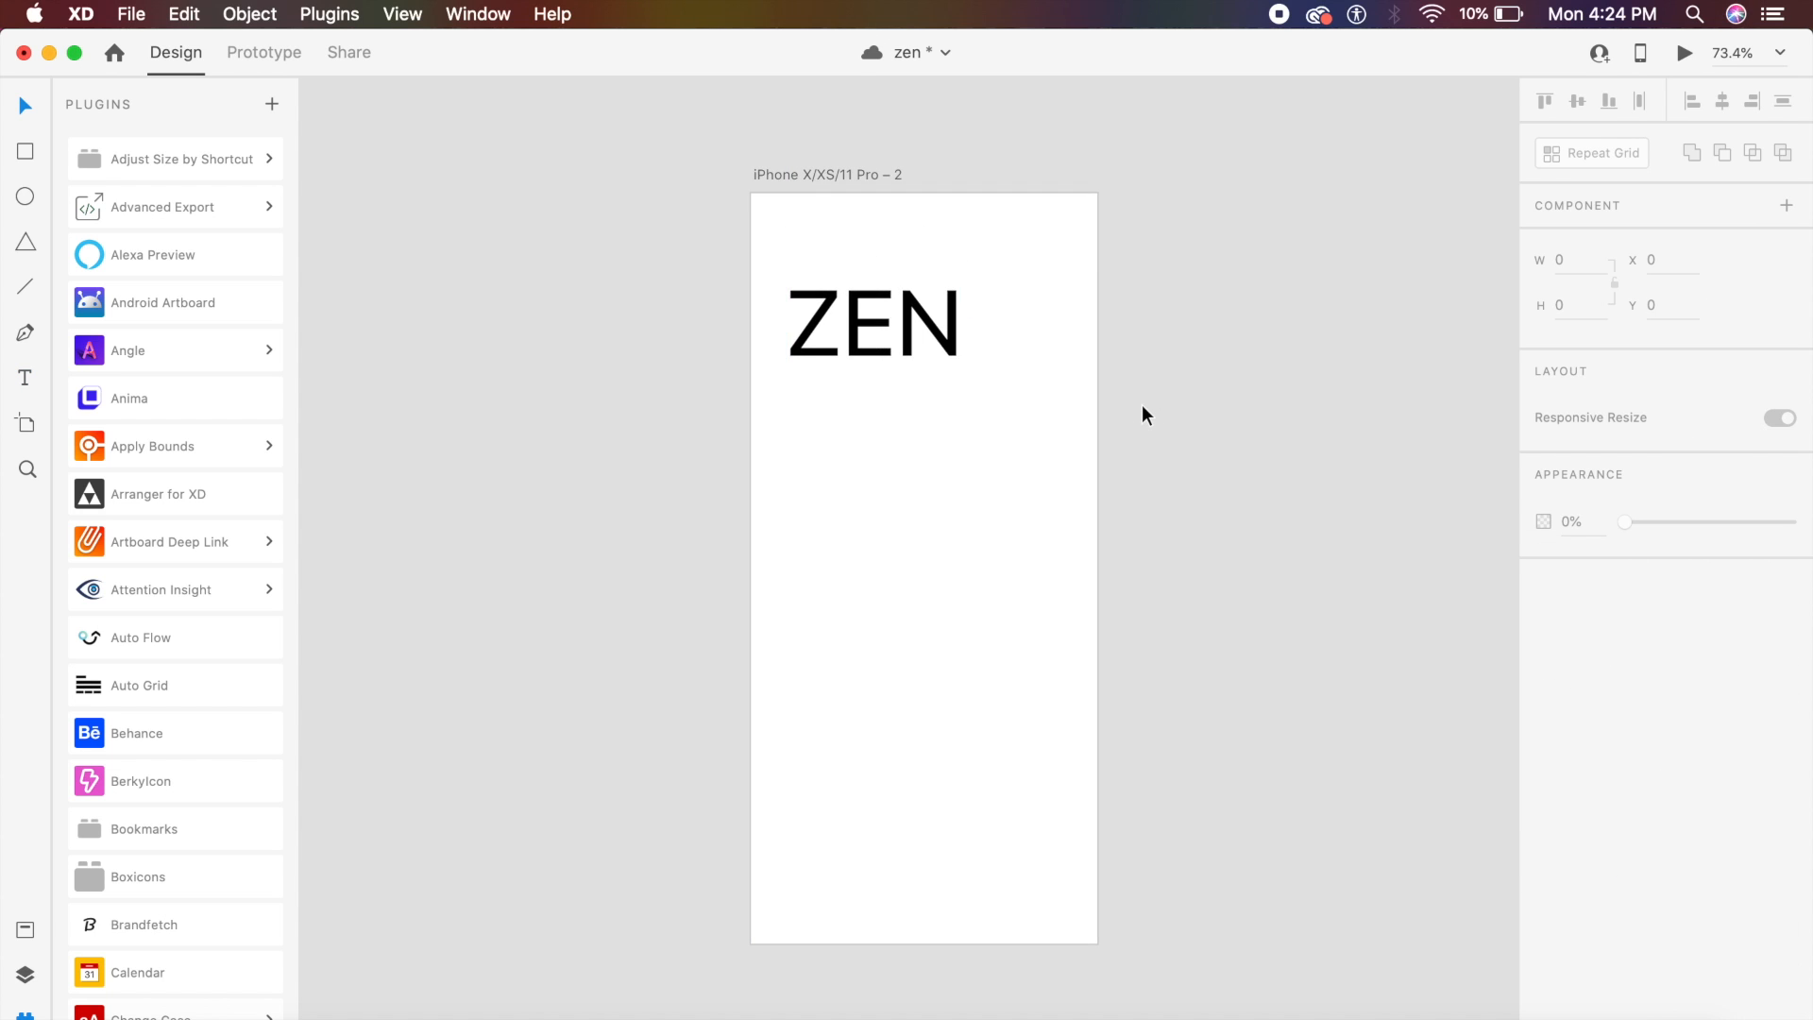
# Change the ZEN text's font to Fujimaru
pyautogui.click(890, 448)
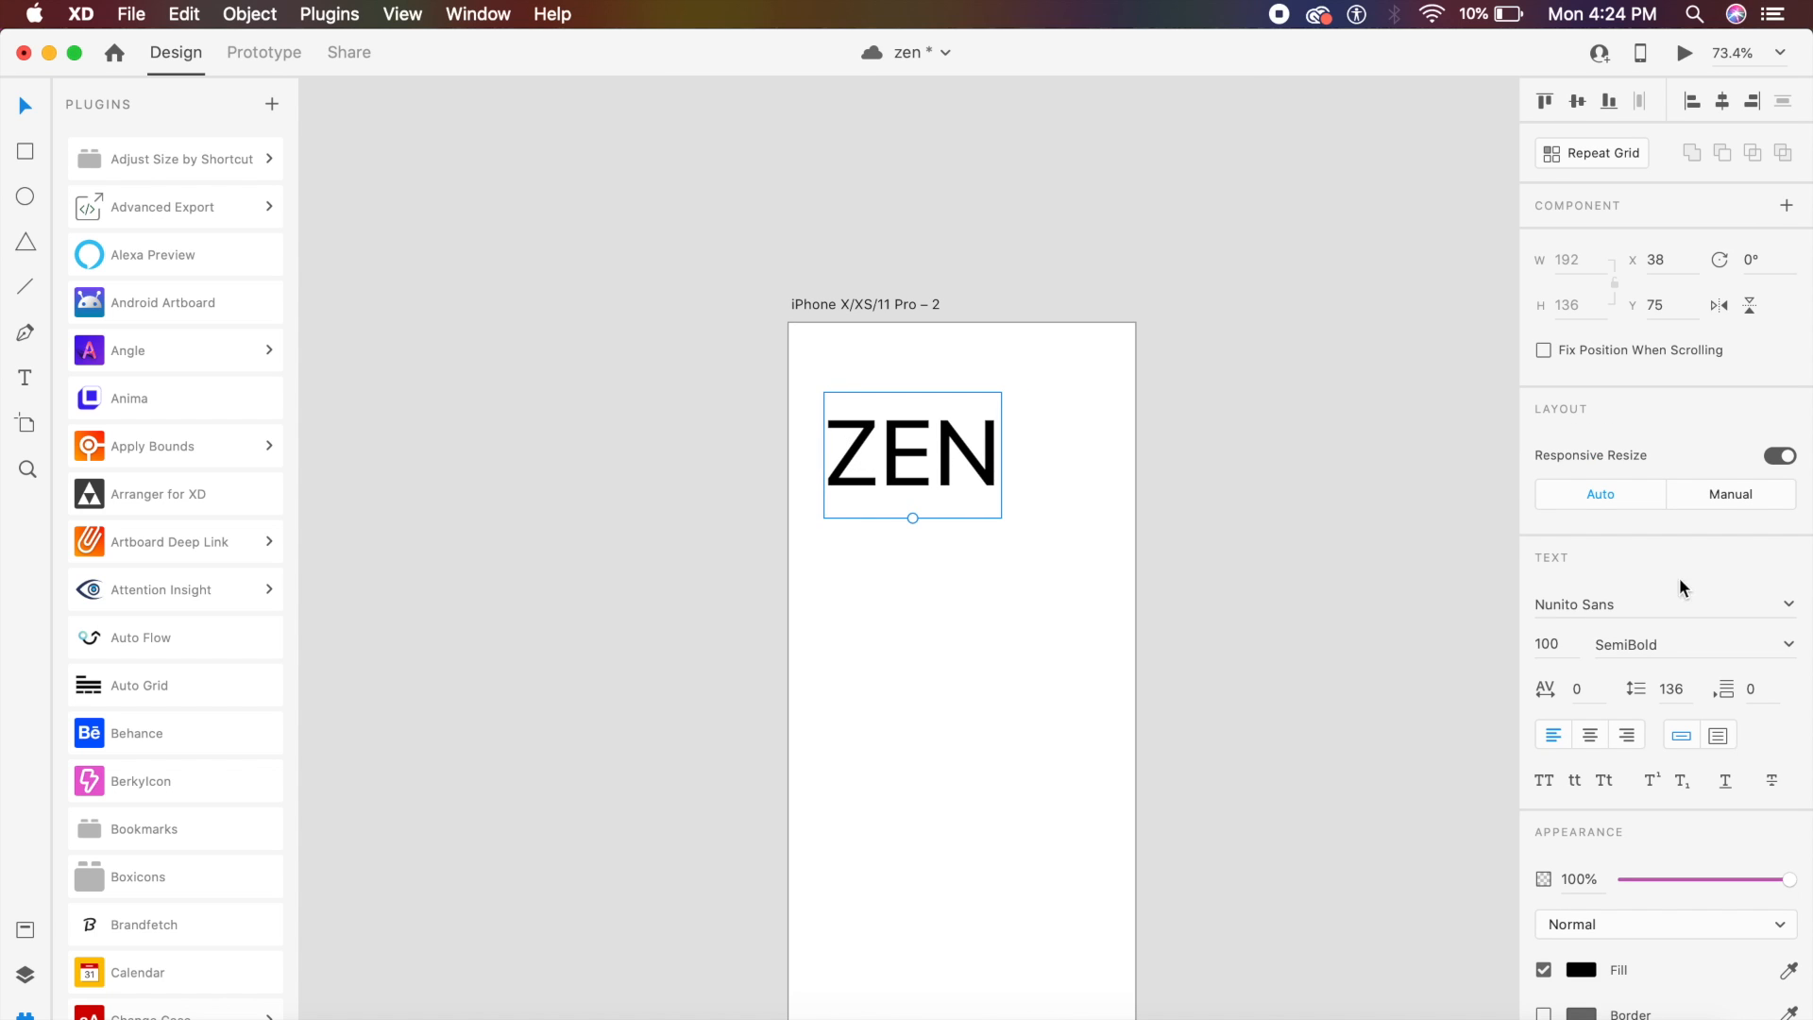
pyautogui.click(1643, 605)
pyautogui.write('Fujimaru')
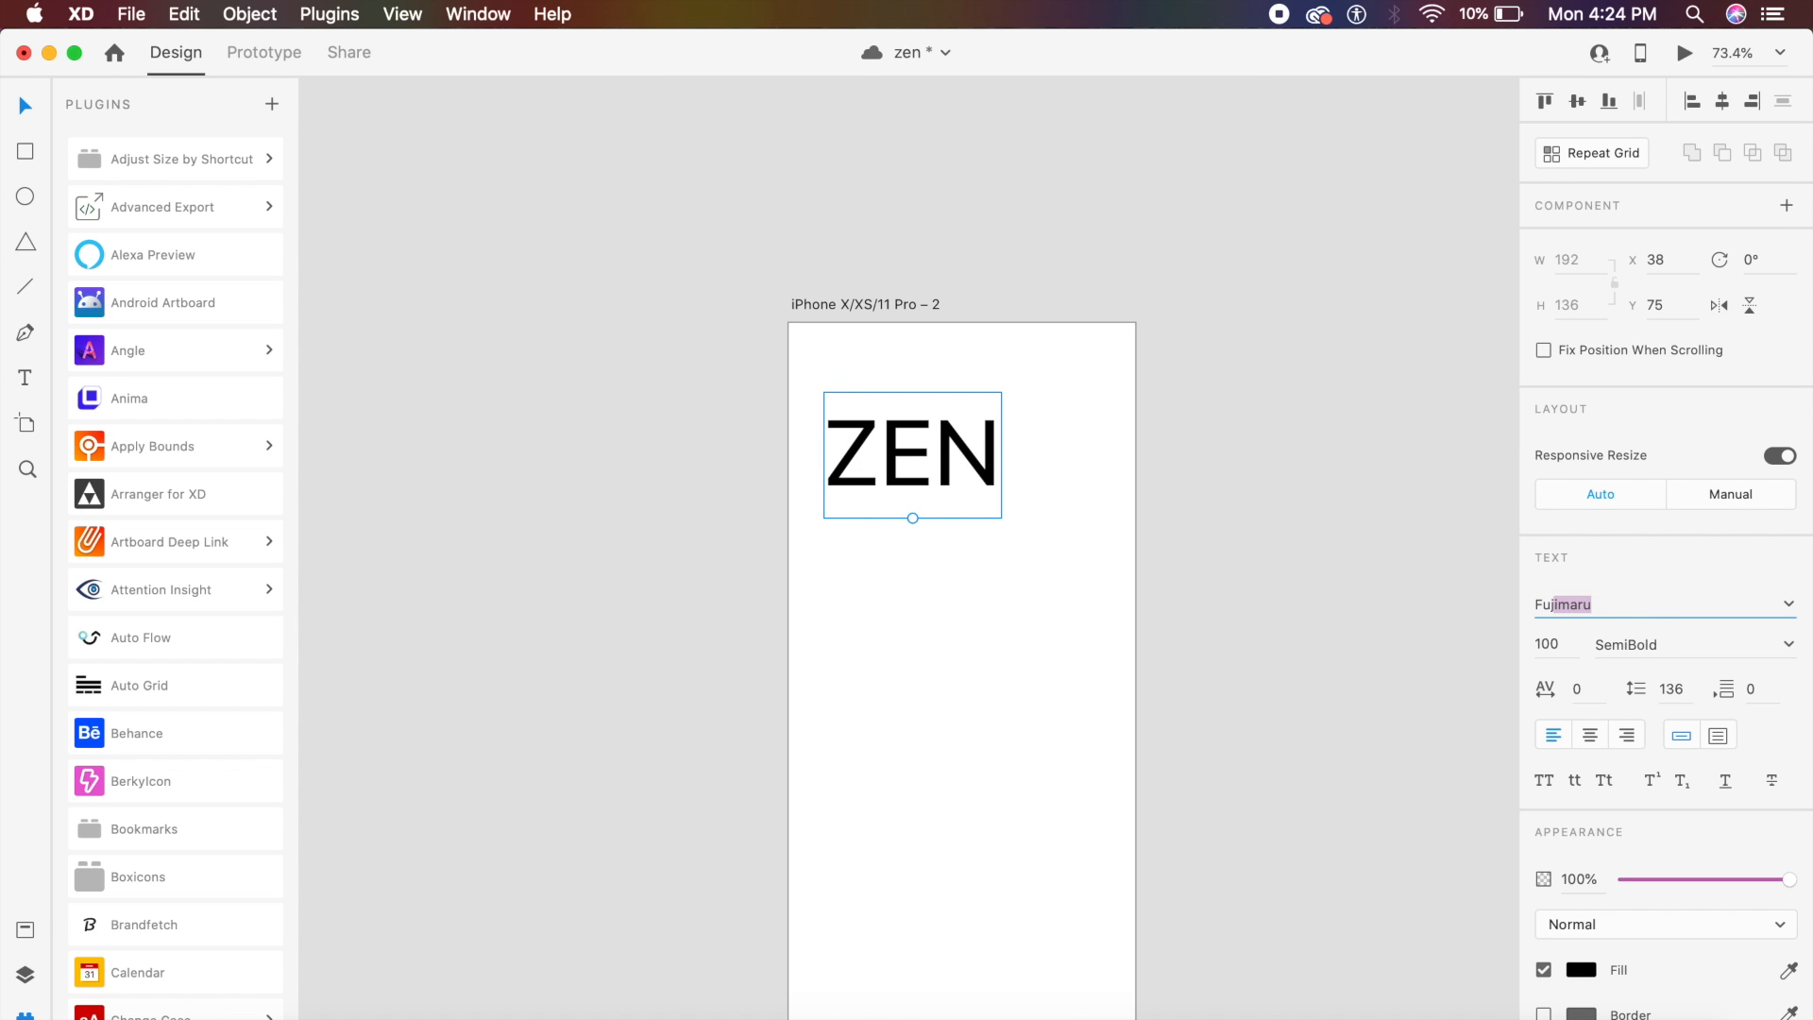
pyautogui.press('Return')
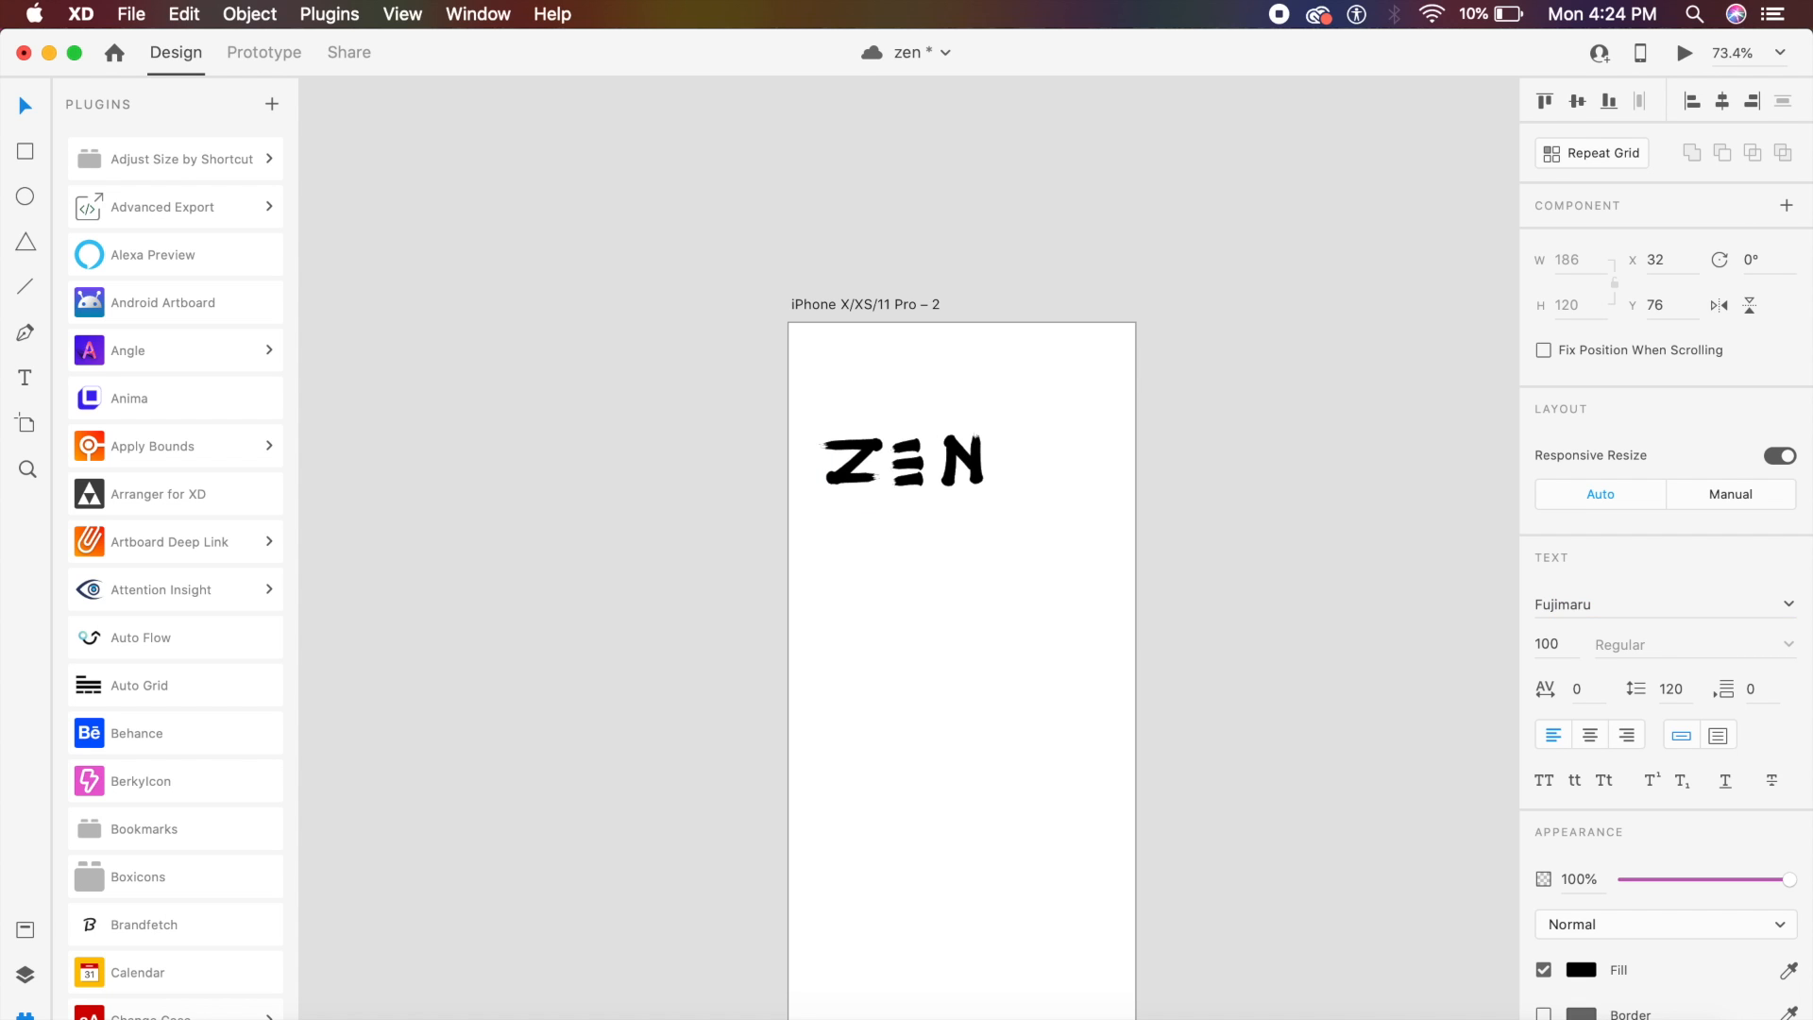
# Change the ZEN text's fill colour to white
pyautogui.click(873, 445)
pyautogui.scroll(5, 873, 444)
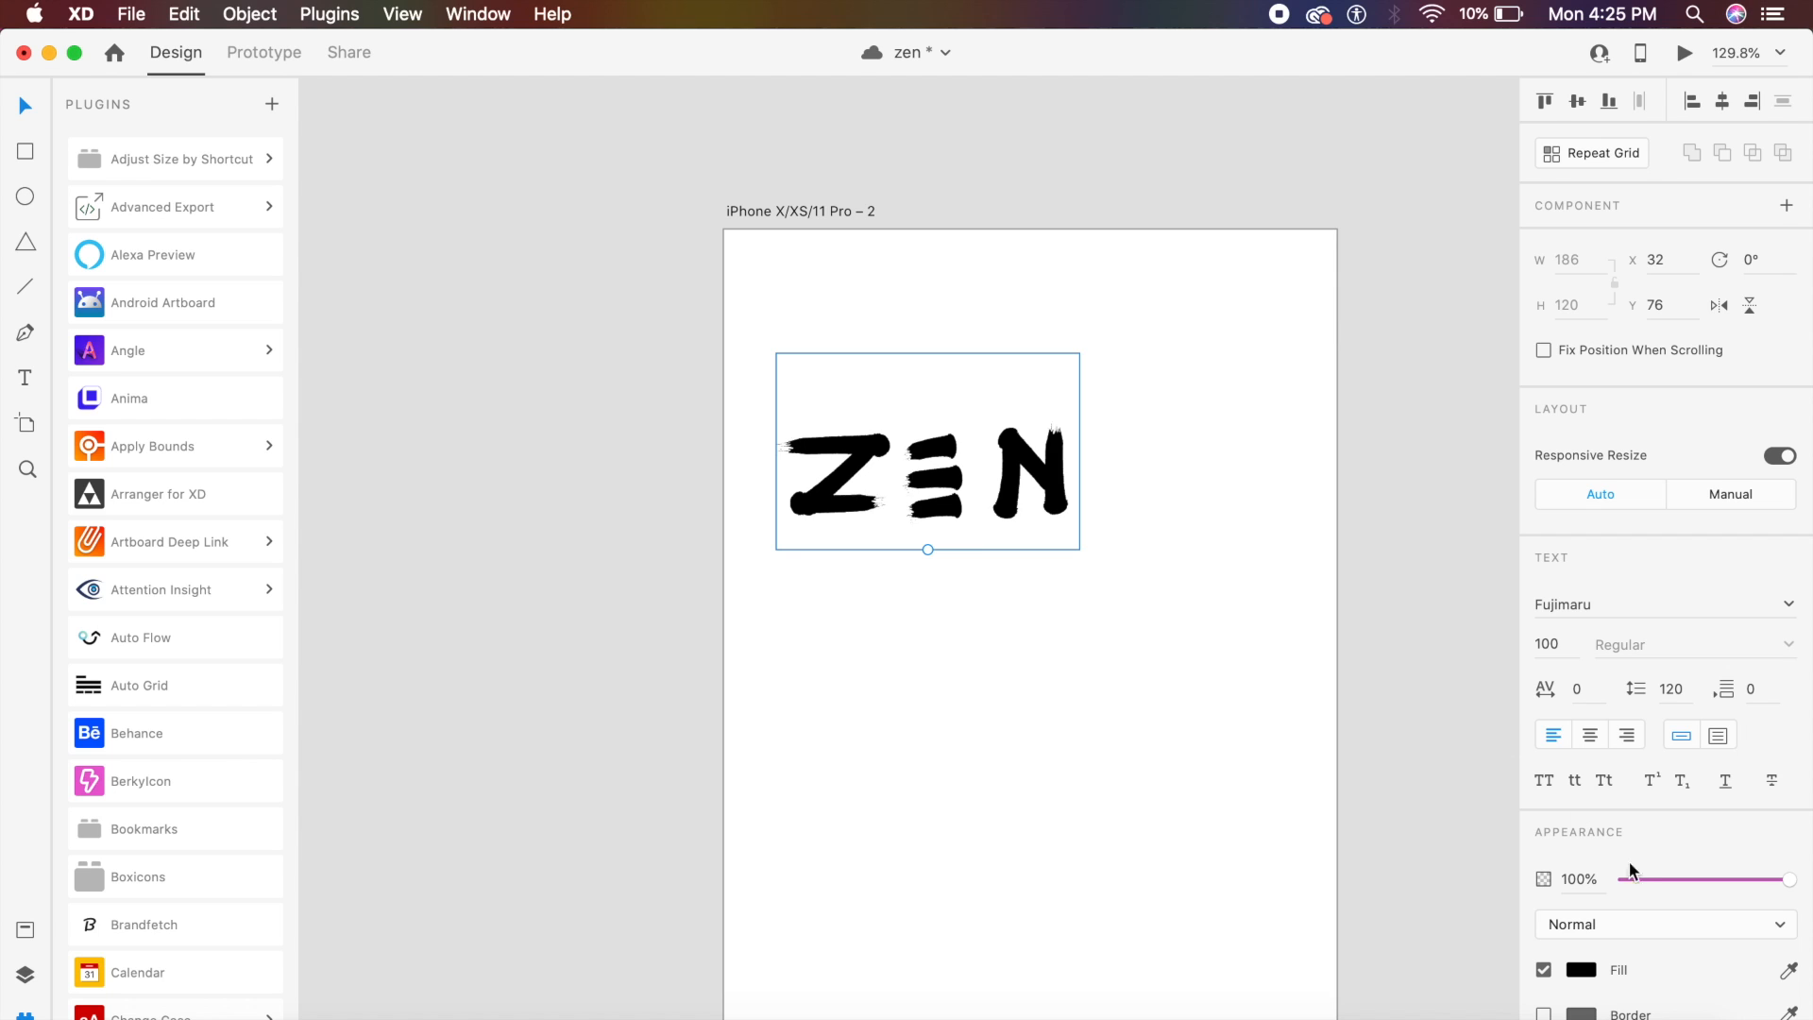
pyautogui.scroll(-2, 1642, 867)
pyautogui.click(1583, 920)
pyautogui.moveTo(1414, 856); pyautogui.dragTo(1120, 555)
pyautogui.click(1221, 574)
# Draw a rectangle about 307 by 61 near the bottom of the artboard and remove its border
pyautogui.scroll(-5, 1221, 575)
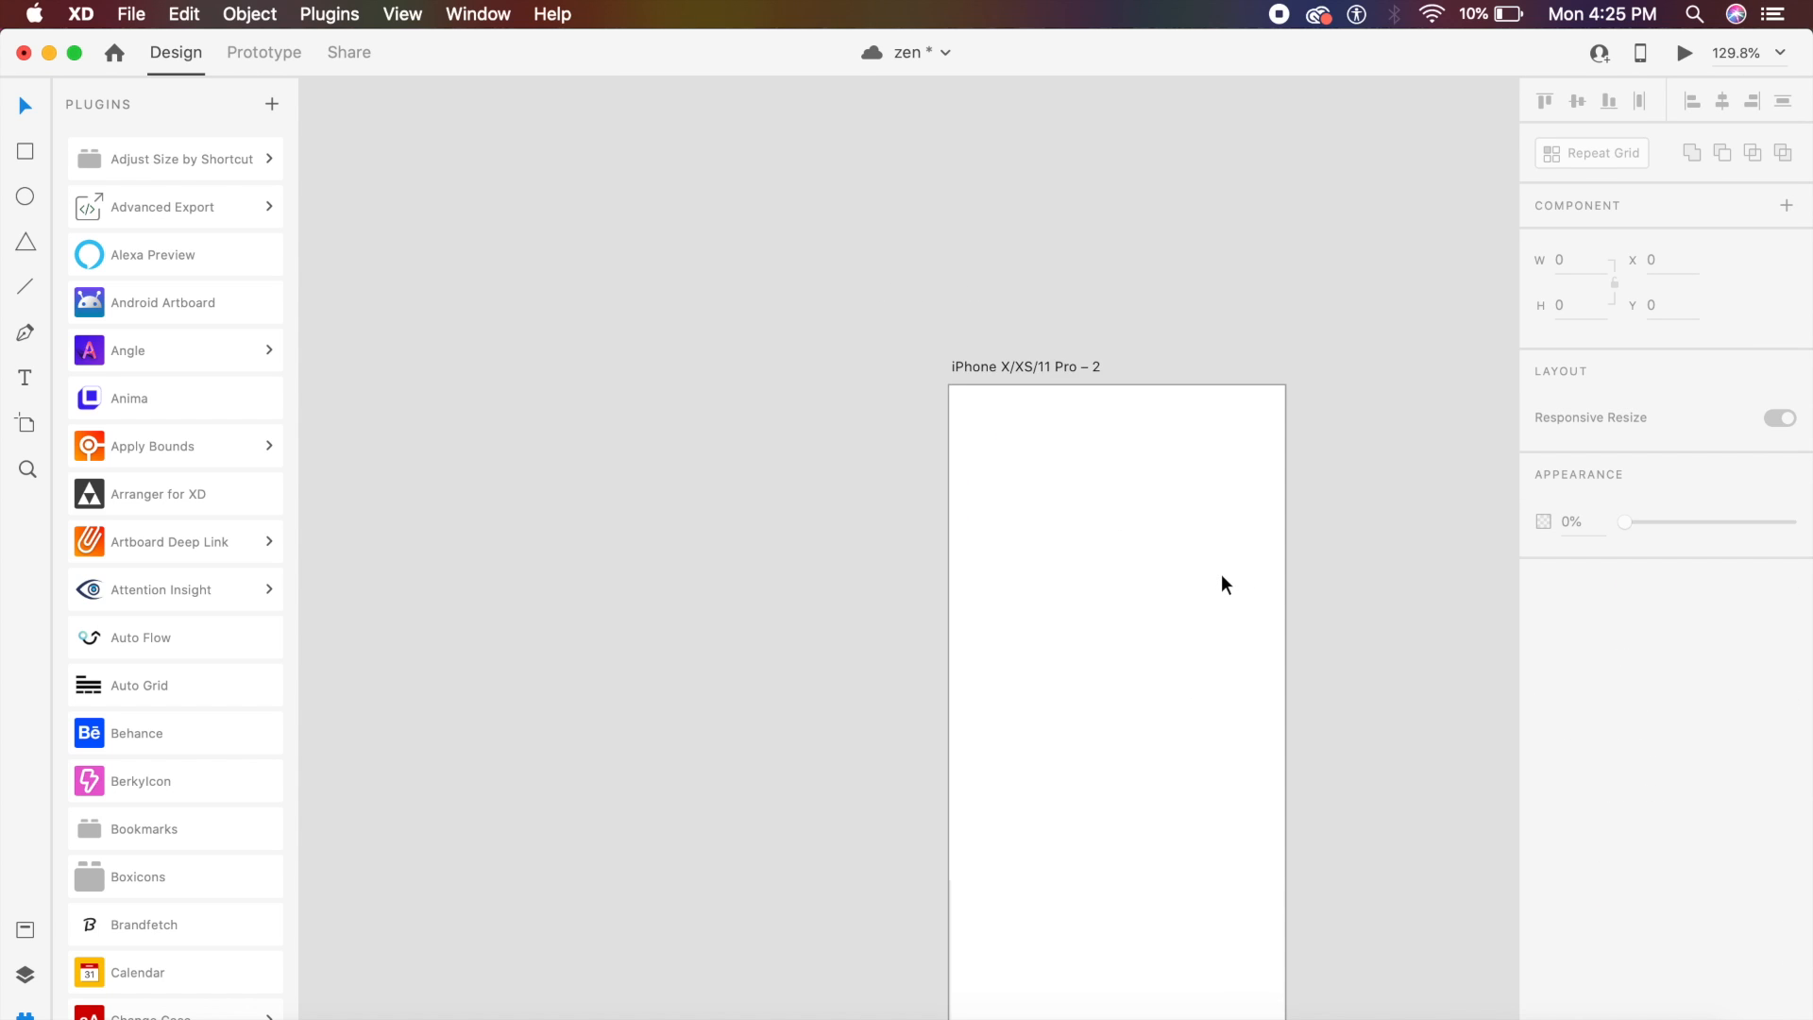
pyautogui.scroll(-5, 1222, 578)
pyautogui.scroll(3, 1016, 660)
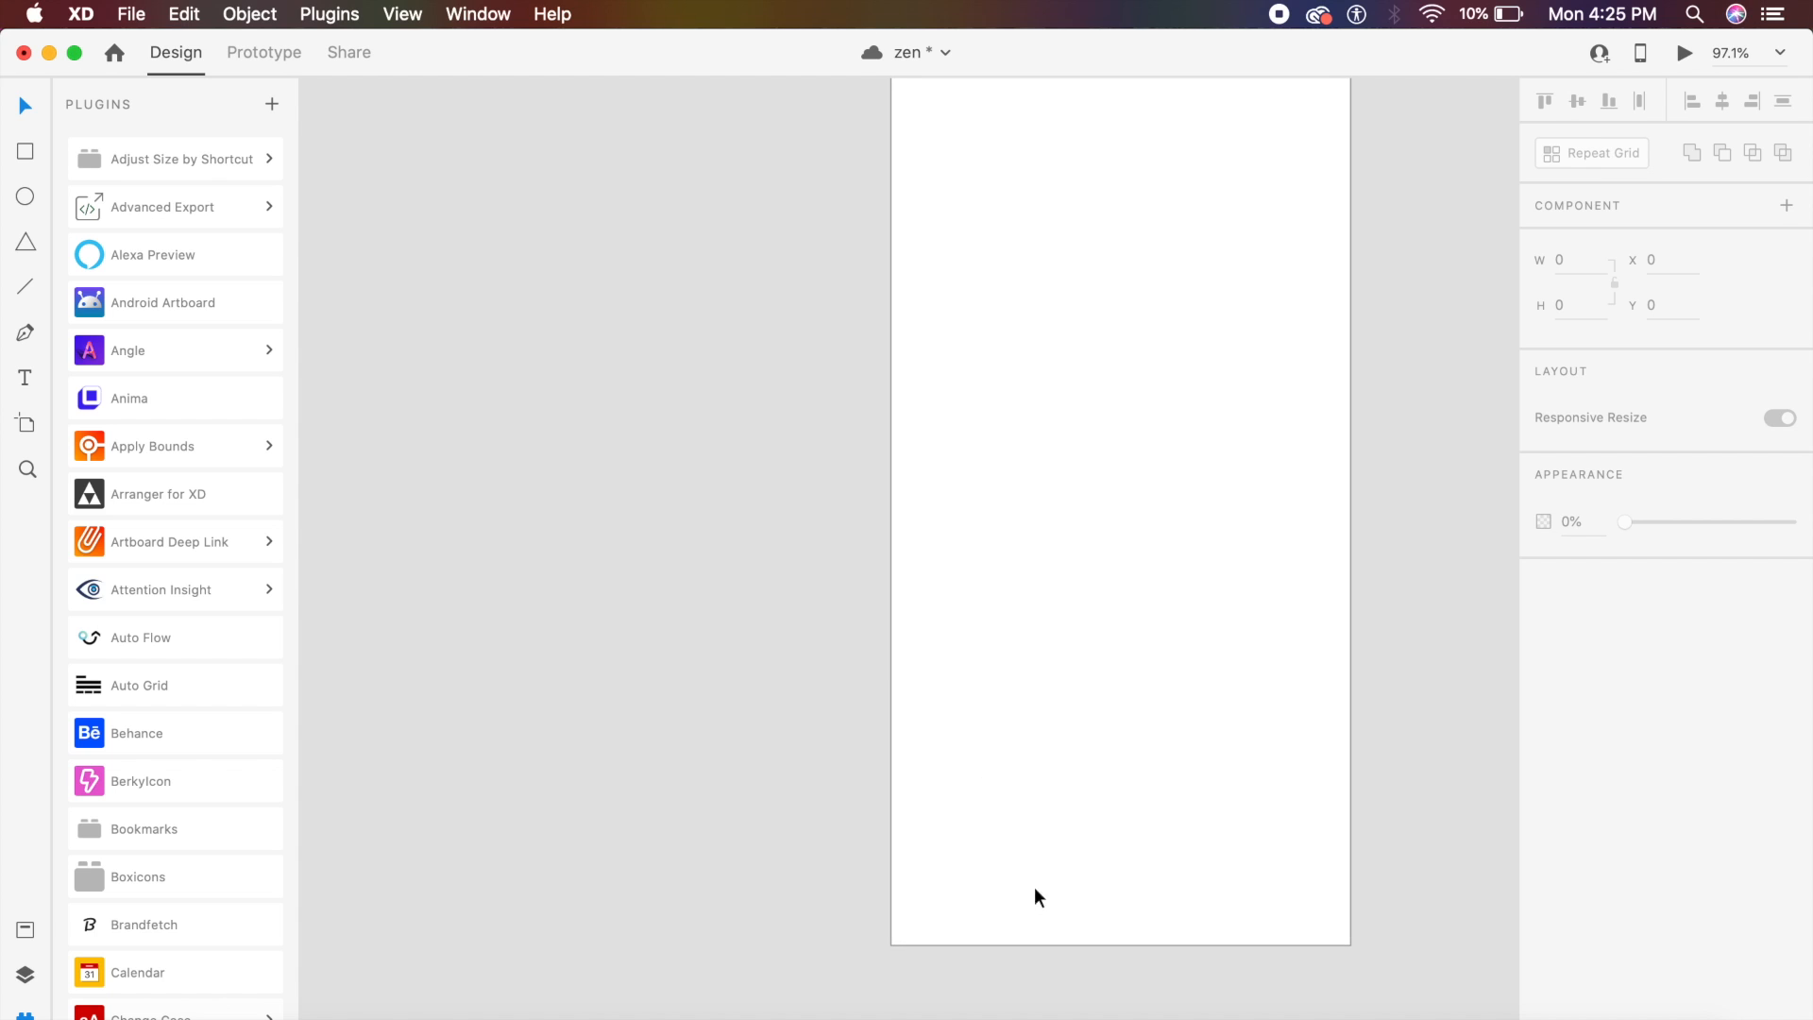
pyautogui.moveTo(947, 833)
pyautogui.mouseDown()
pyautogui.moveTo(1277, 918)
pyautogui.moveTo(1329, 905)
pyautogui.moveTo(1254, 909)
pyautogui.mouseUp()
pyautogui.click(1545, 785)
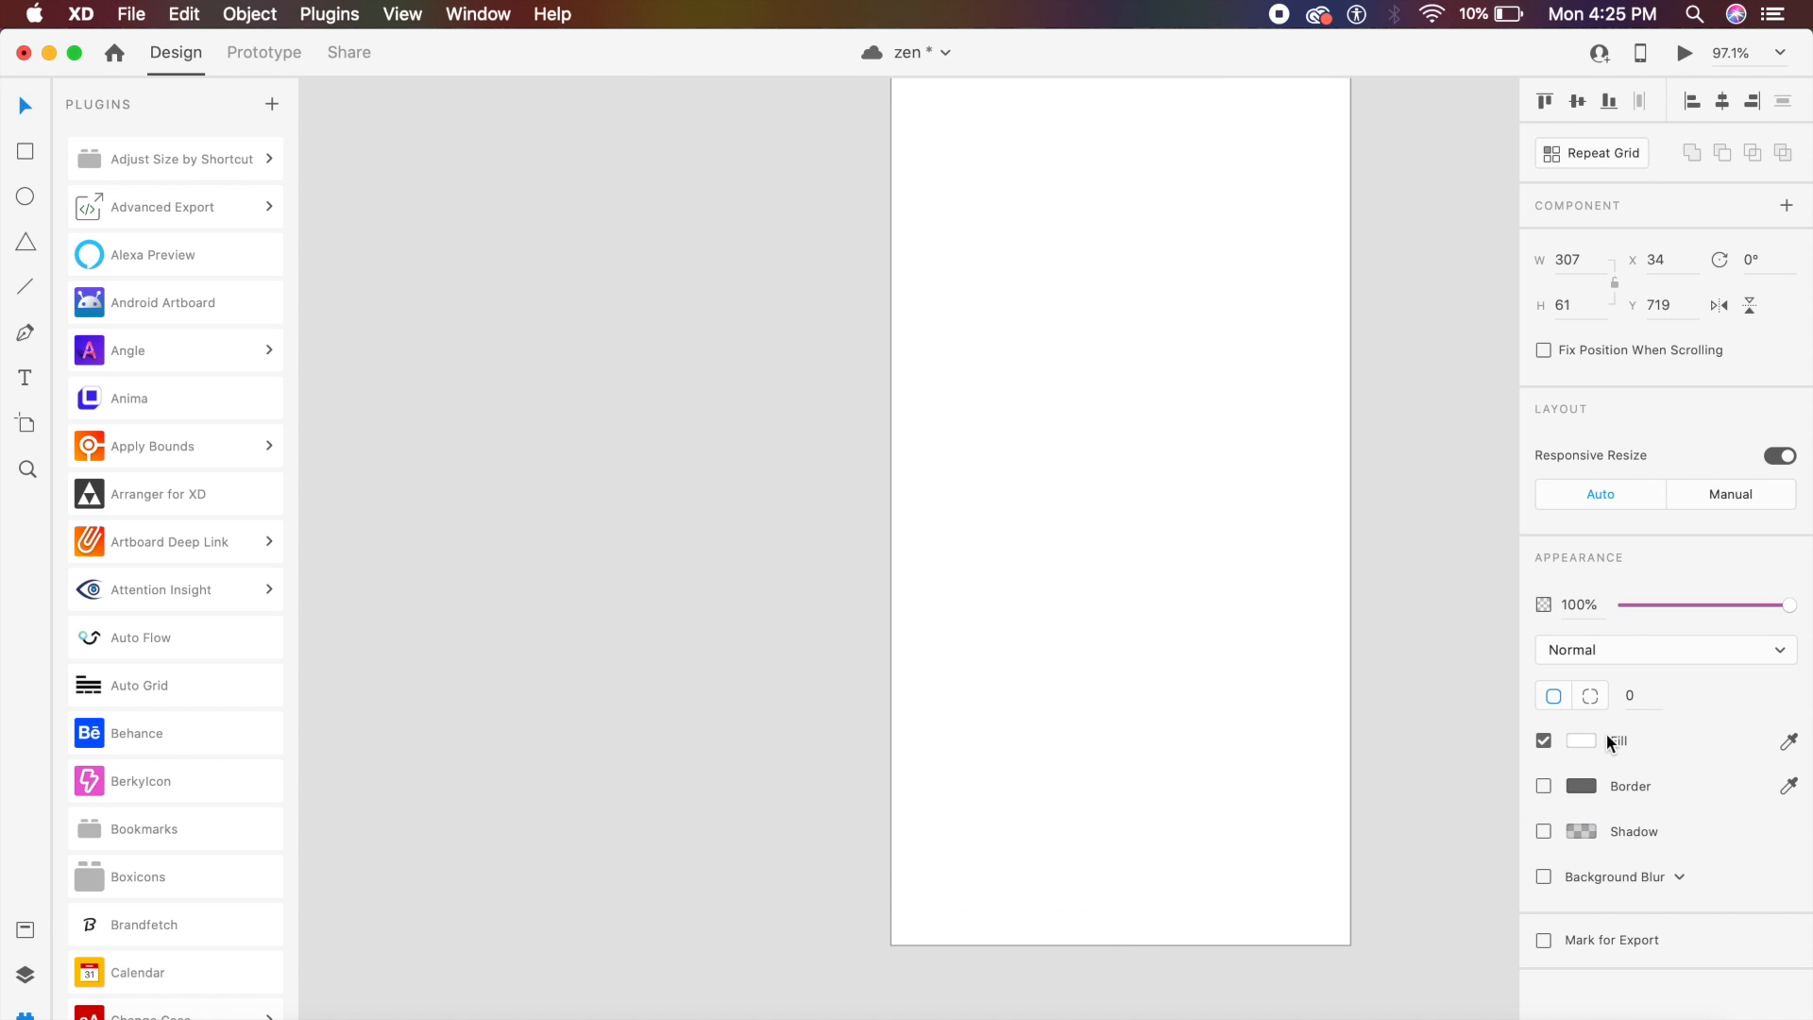
# Set the bottom rectangle's corner radius to 500
pyautogui.click(1648, 692)
pyautogui.write('500')
pyautogui.click(1377, 684)
pyautogui.scroll(-3, 1377, 684)
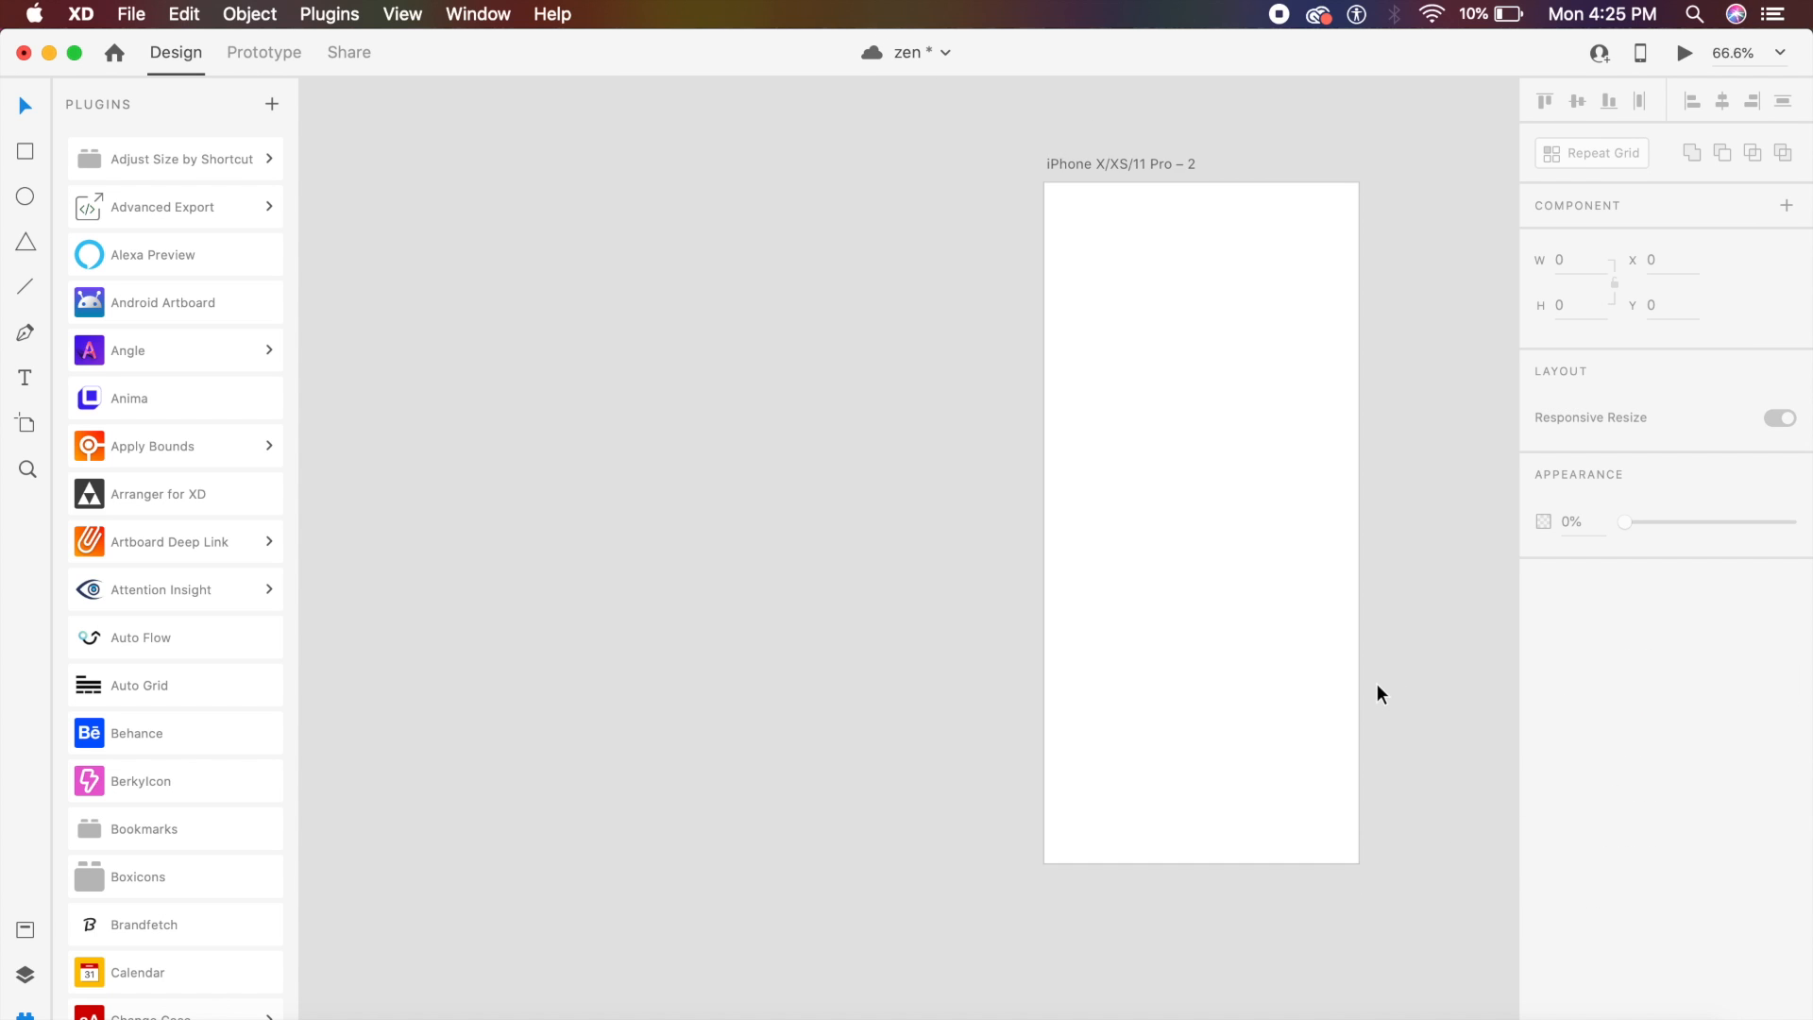
# Draw a 375 by 812 rectangle covering the whole artboard and place it behind the other elements
pyautogui.scroll(2, 1377, 684)
pyautogui.click(1145, 426)
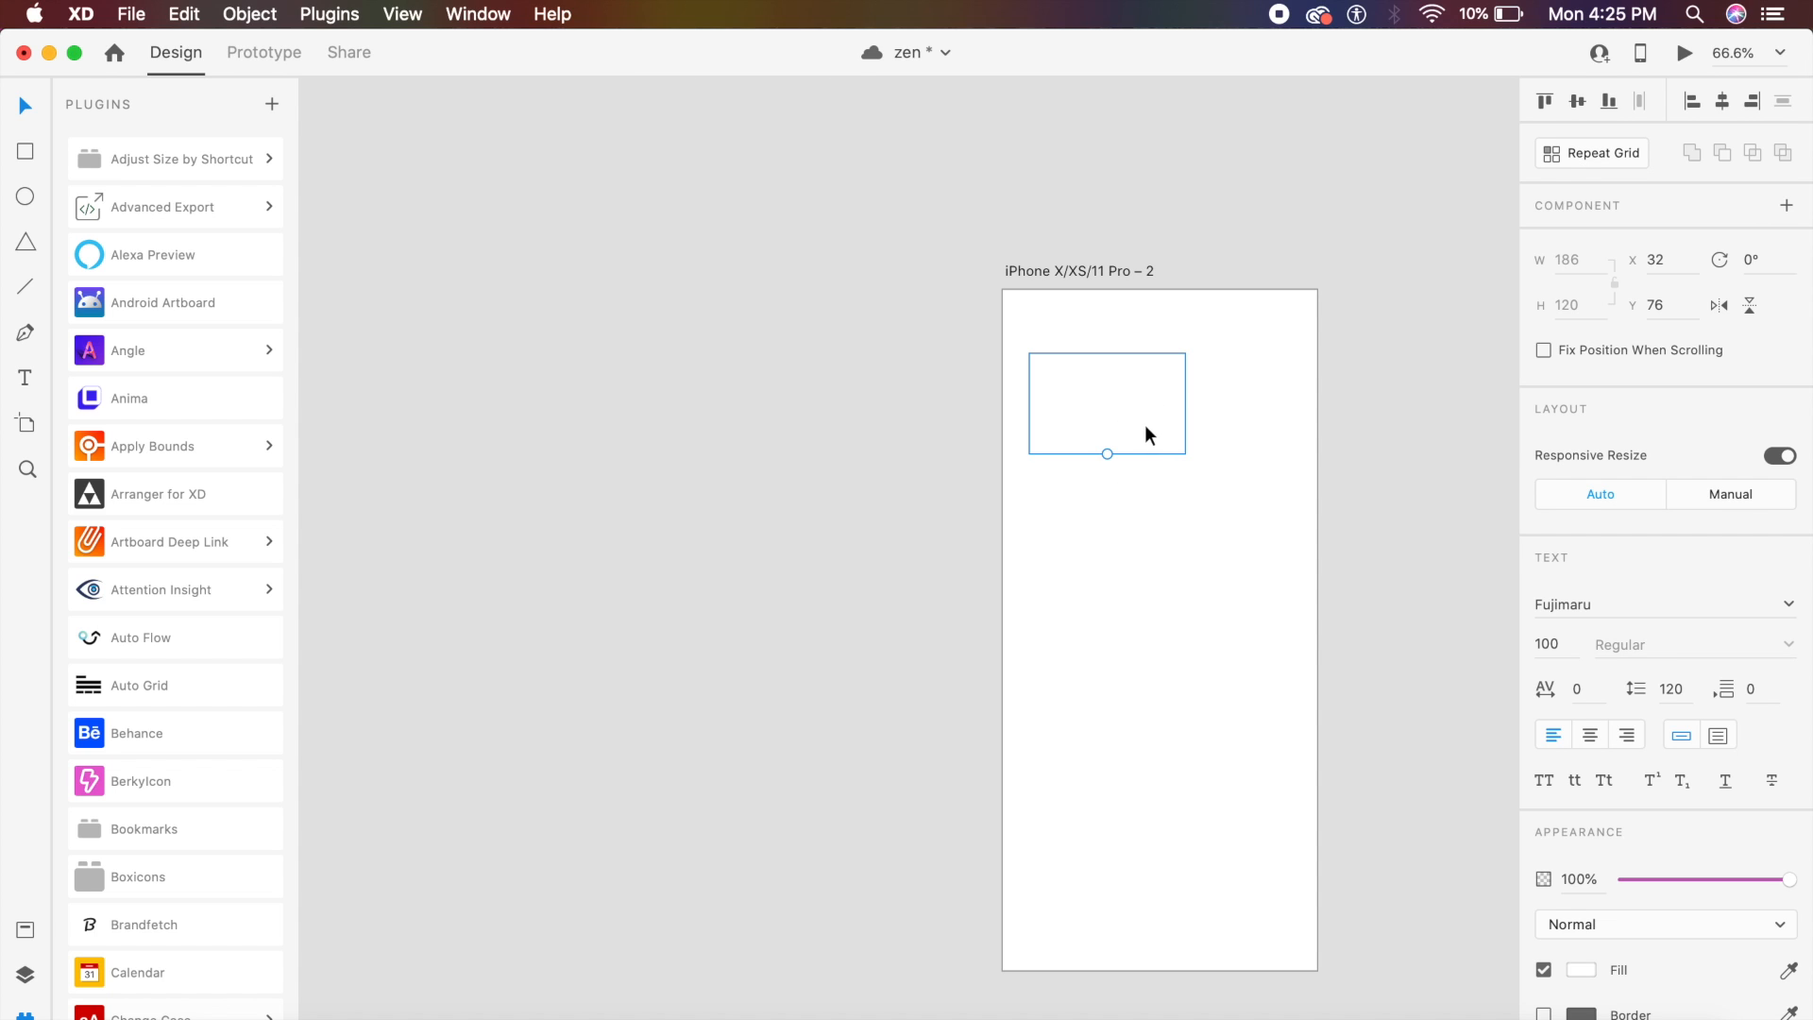
pyautogui.press('Delete')
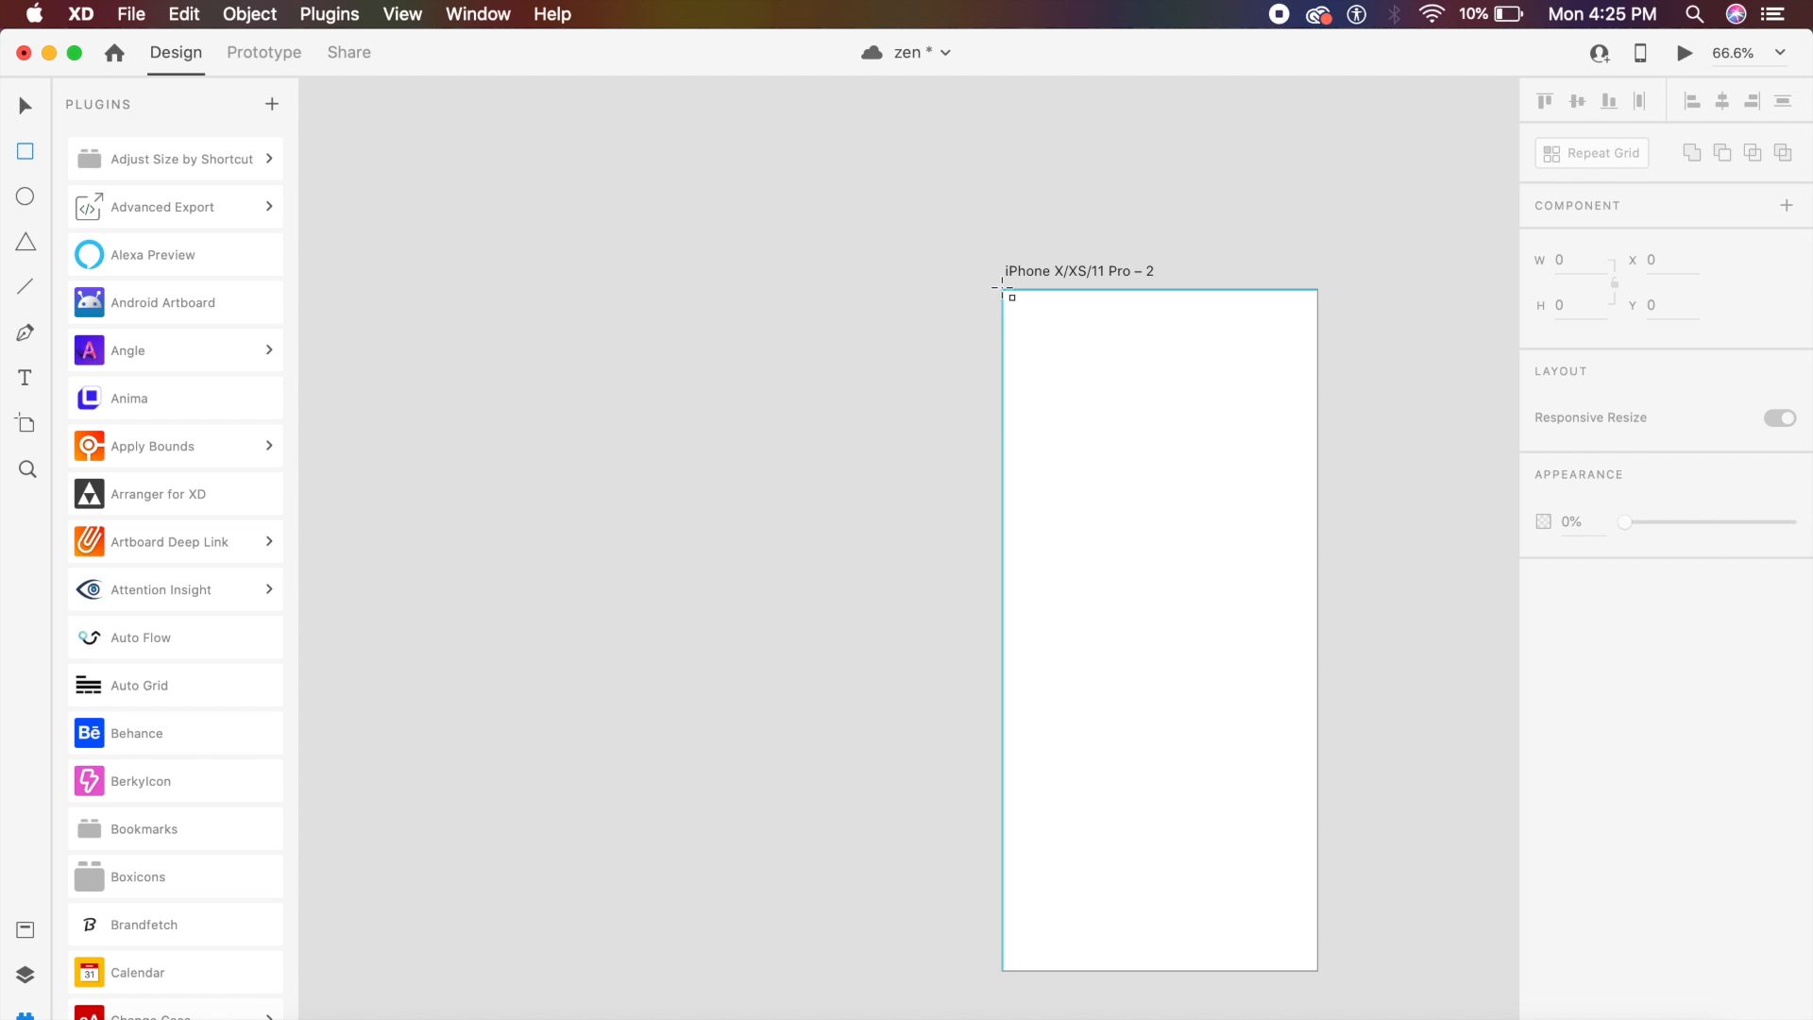
pyautogui.moveTo(1003, 285)
pyautogui.mouseDown()
pyautogui.moveTo(1174, 536)
pyautogui.moveTo(1318, 972)
pyautogui.mouseUp()
pyautogui.click(1162, 704)
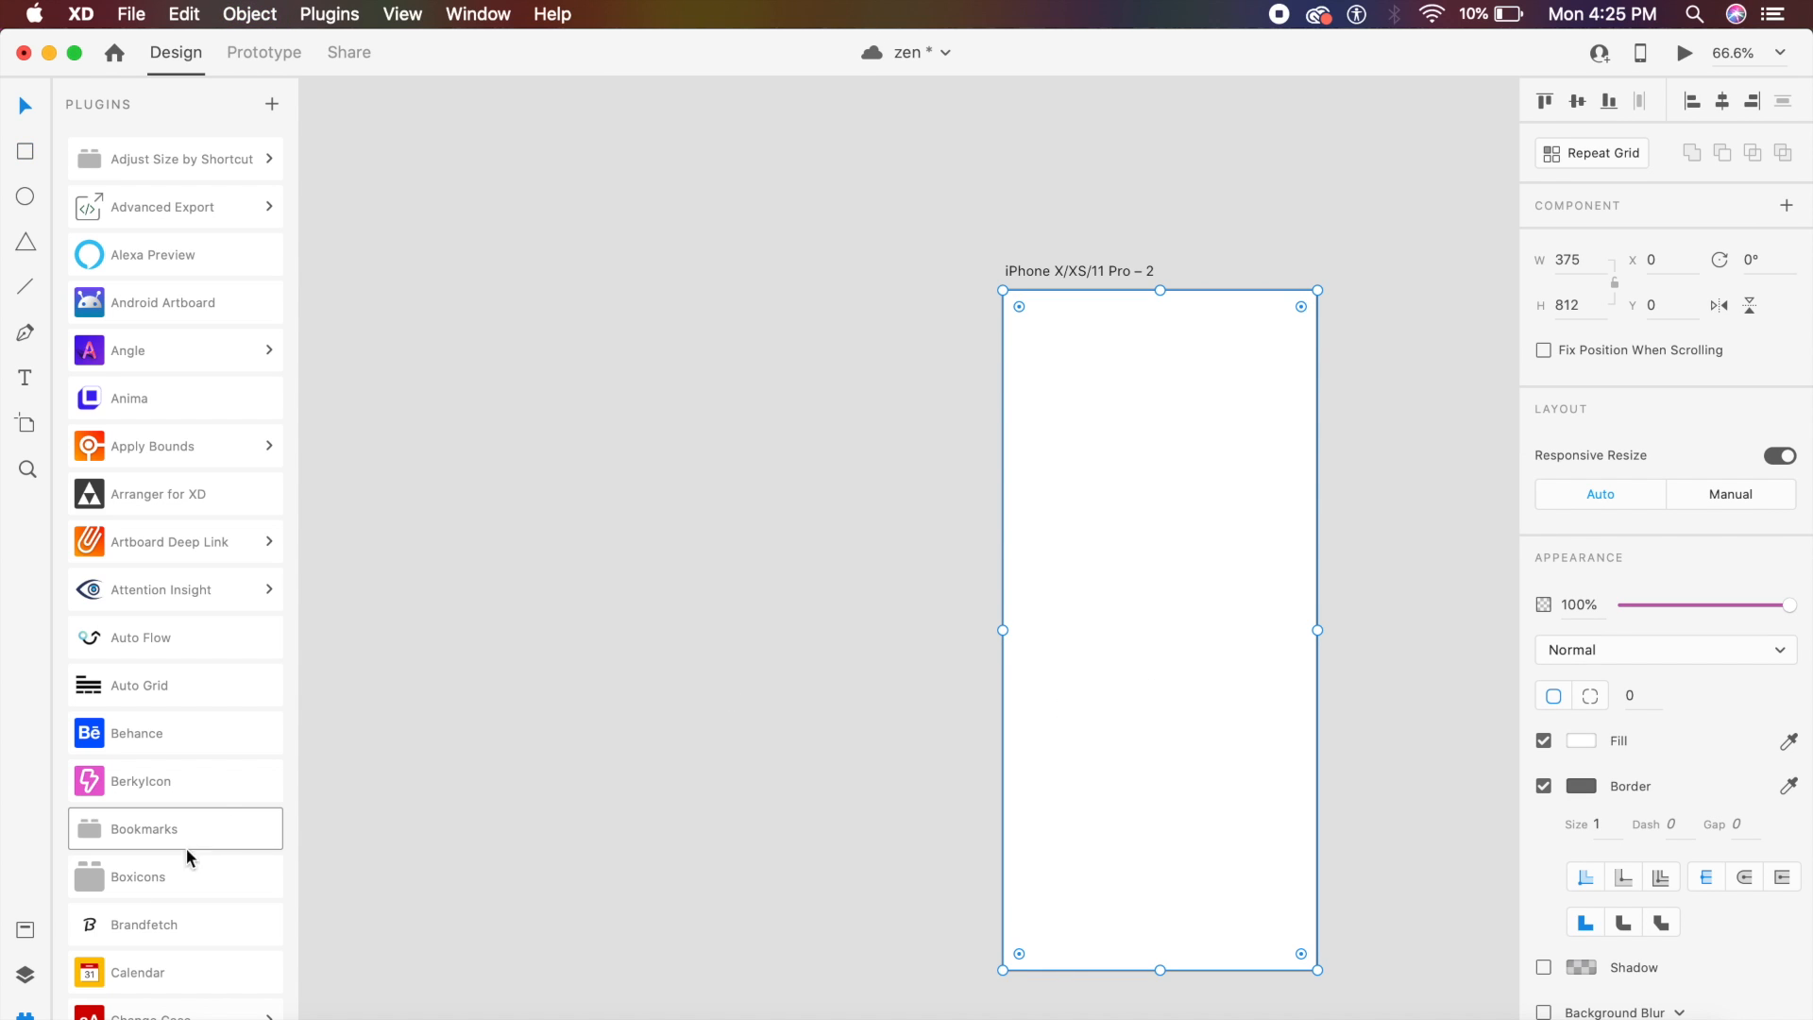
# Show the document's layers and select the full-size background rectangle on the artboard
pyautogui.click(27, 978)
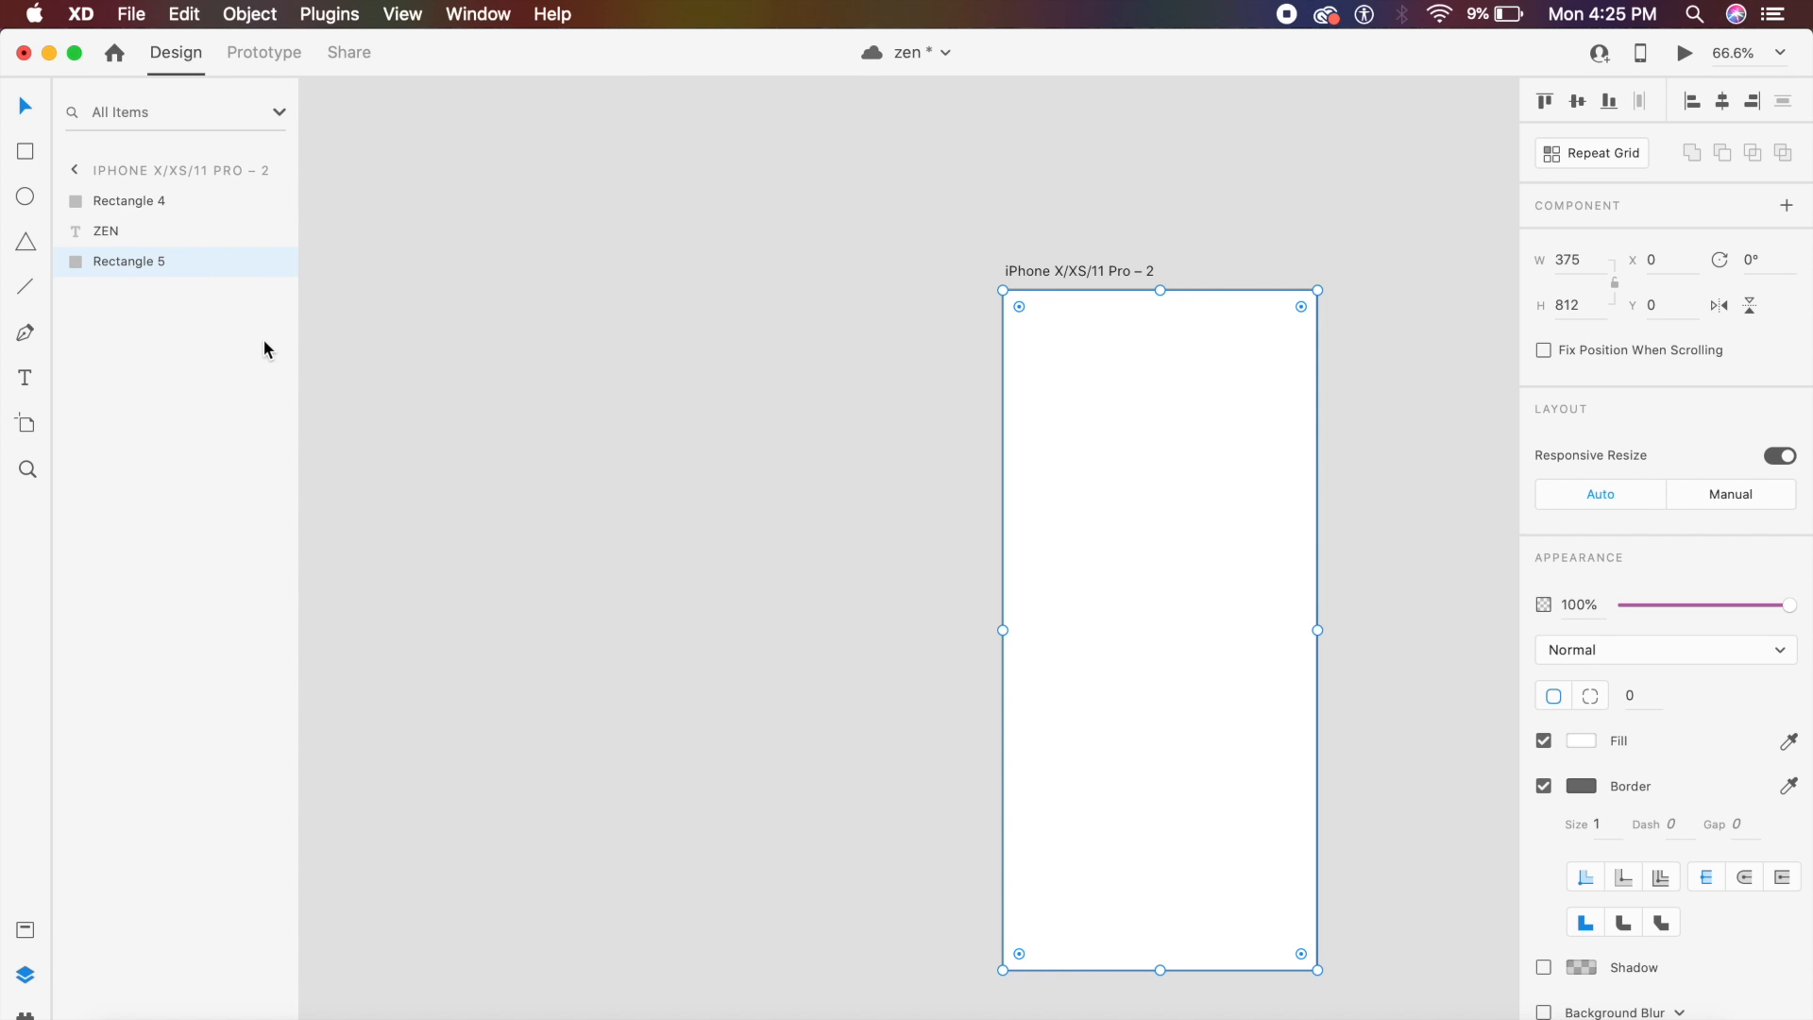
pyautogui.click(467, 817)
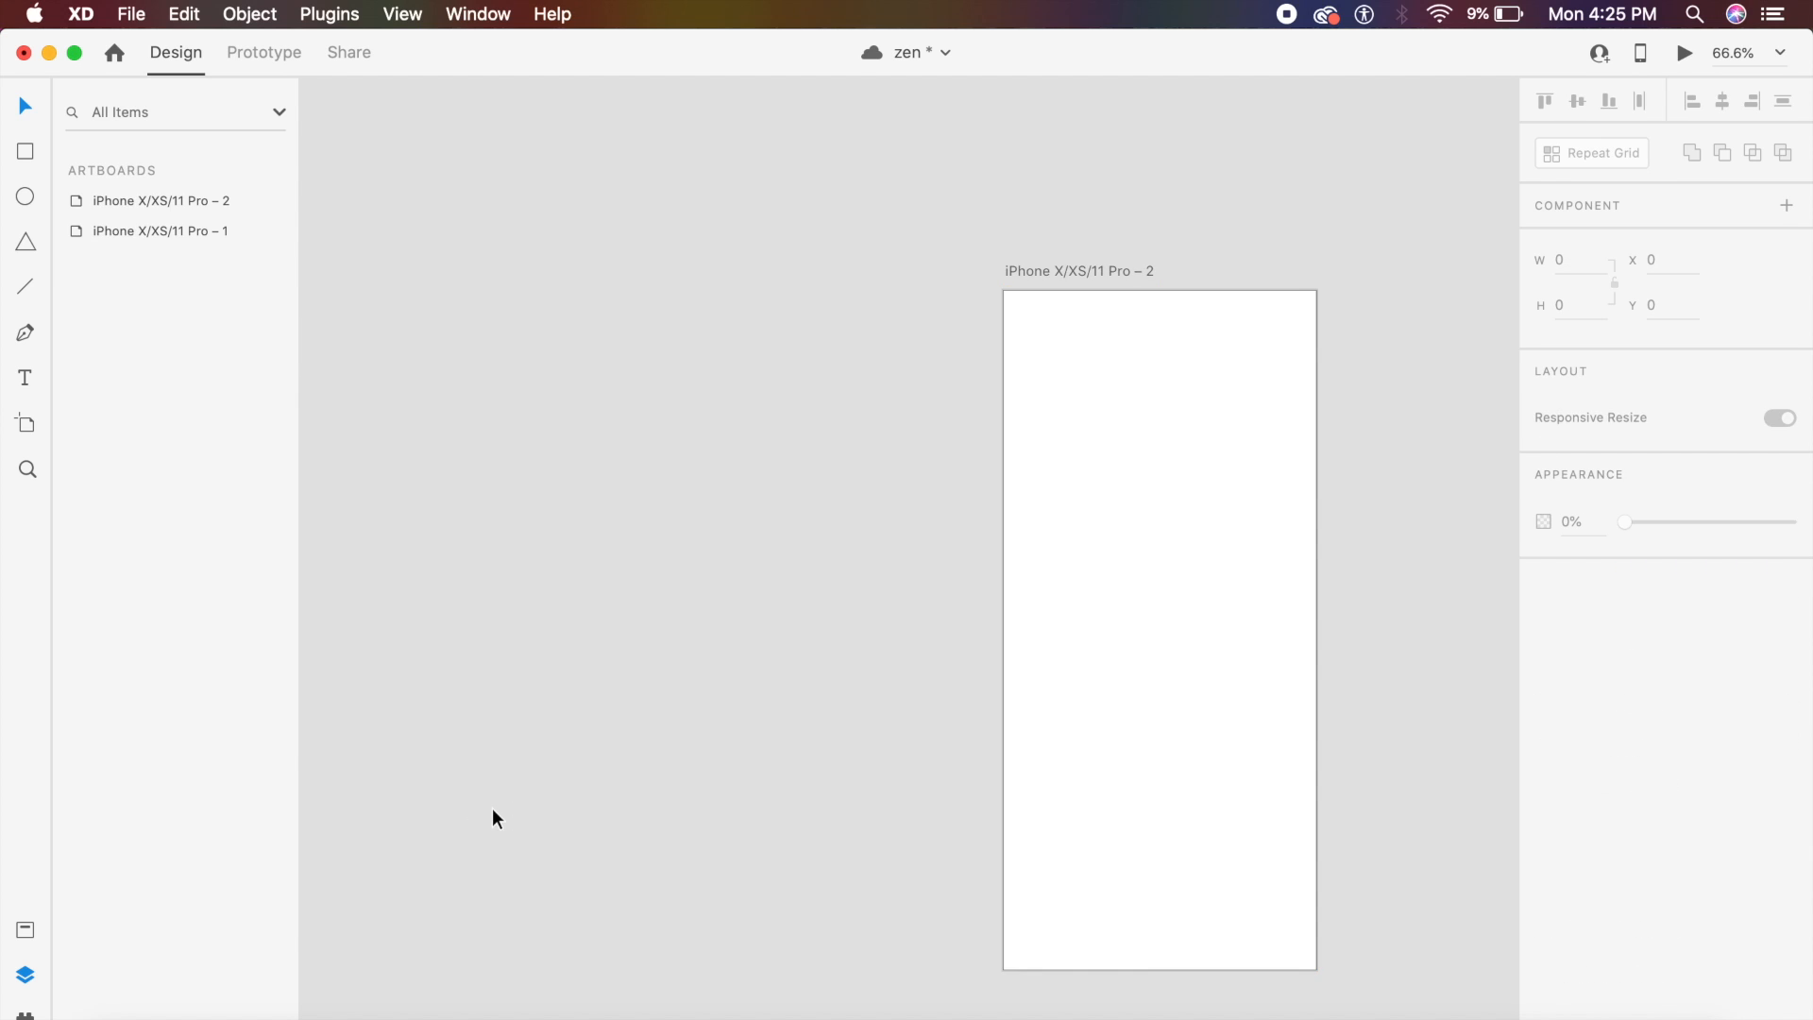
pyautogui.hscroll(2, 661, 755)
pyautogui.click(1003, 663)
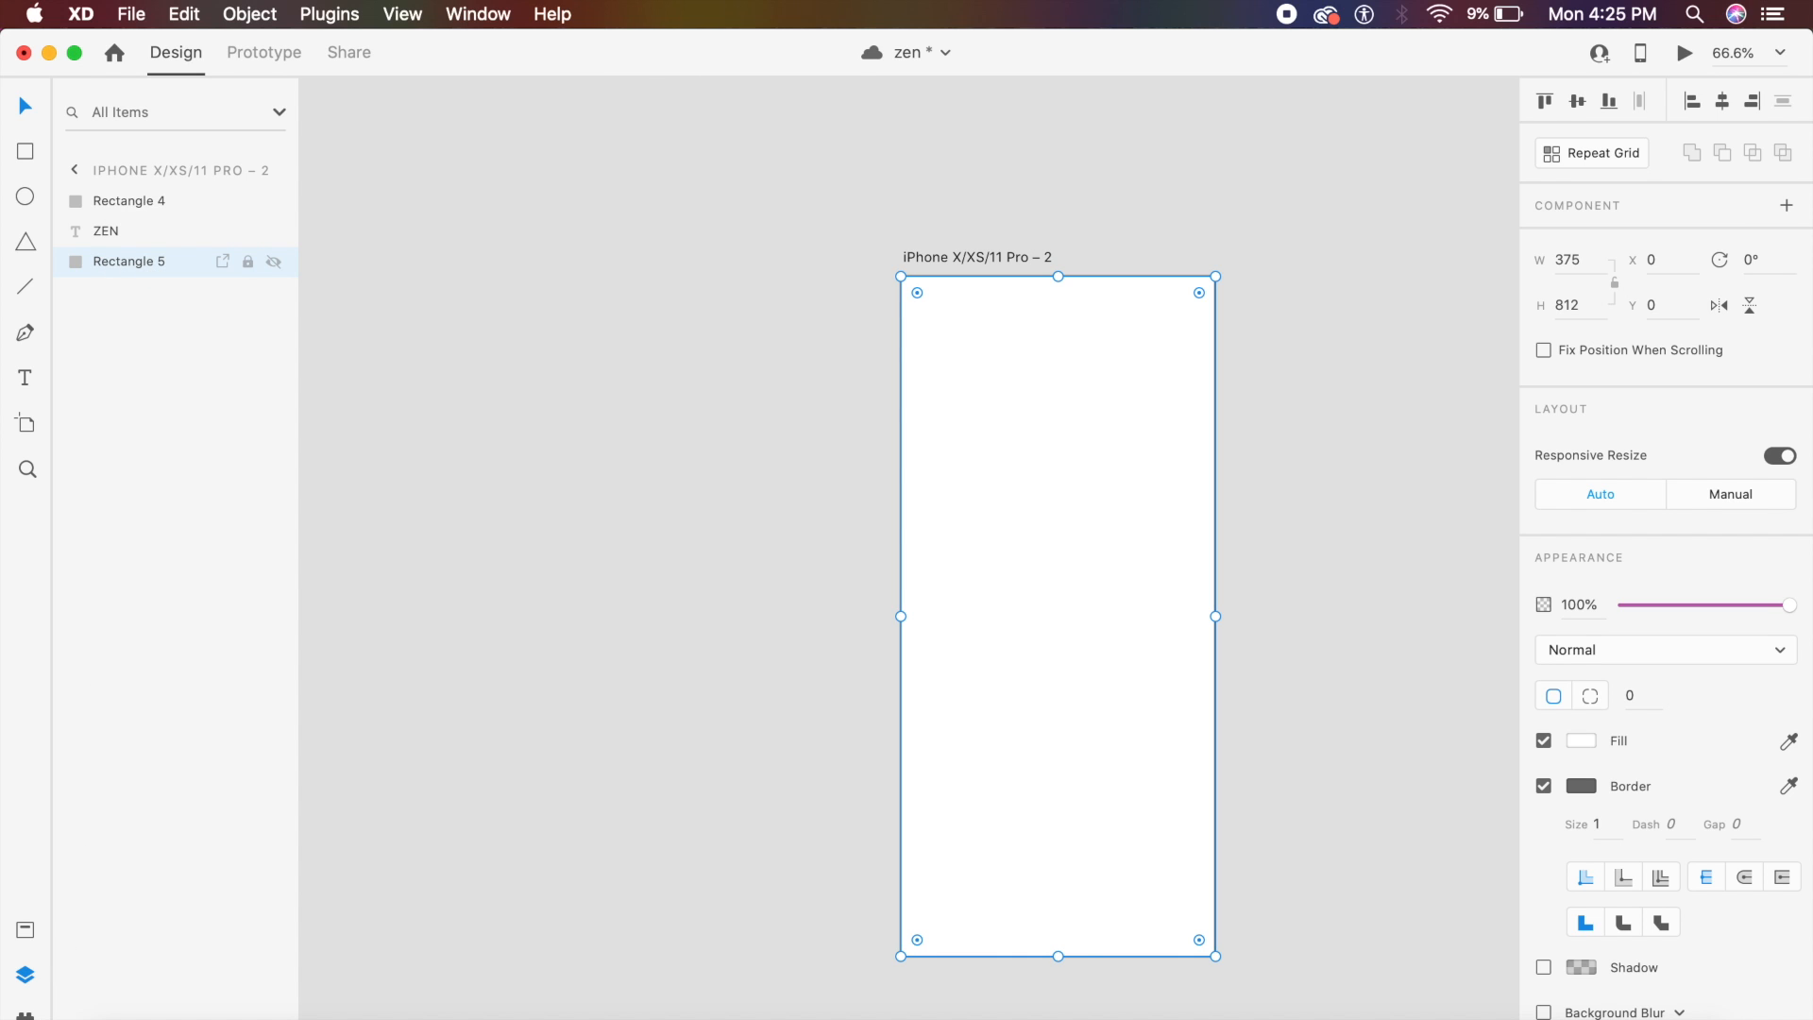
# Search the plugin catalogue for "Anima" and view the Anima plugin's details page
pyautogui.click(26, 1013)
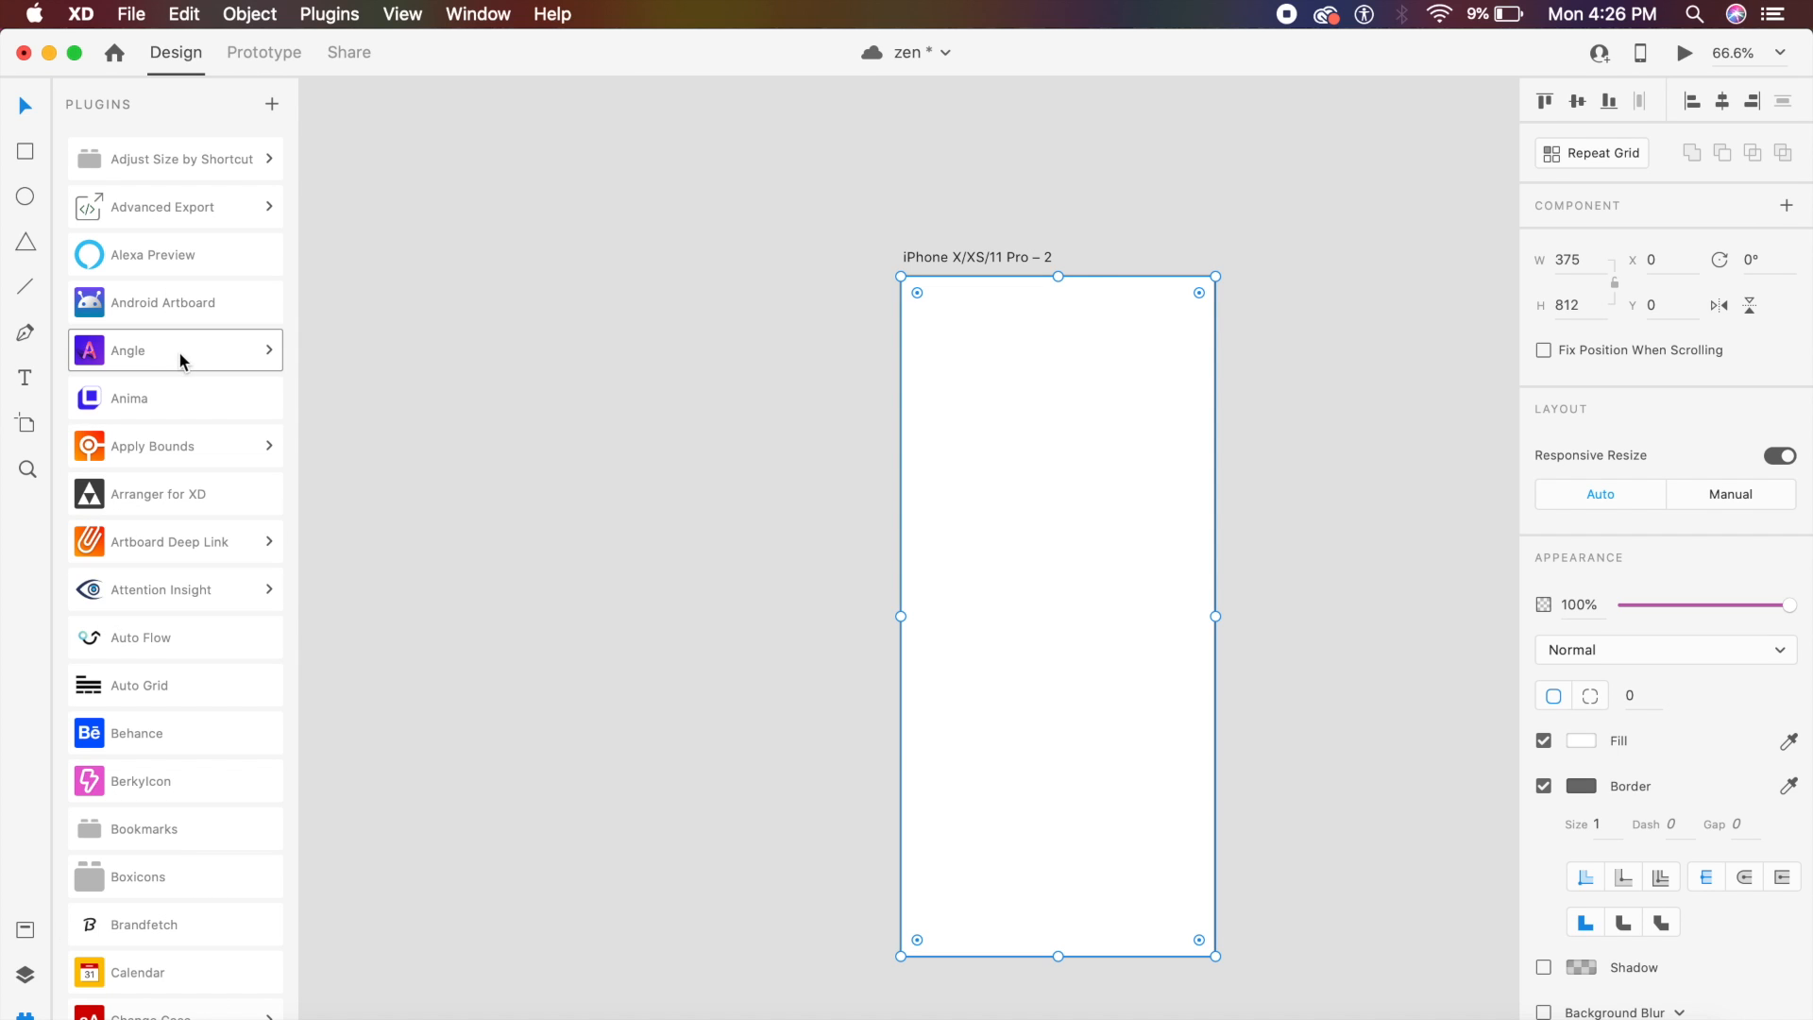
pyautogui.scroll(-1, 197, 472)
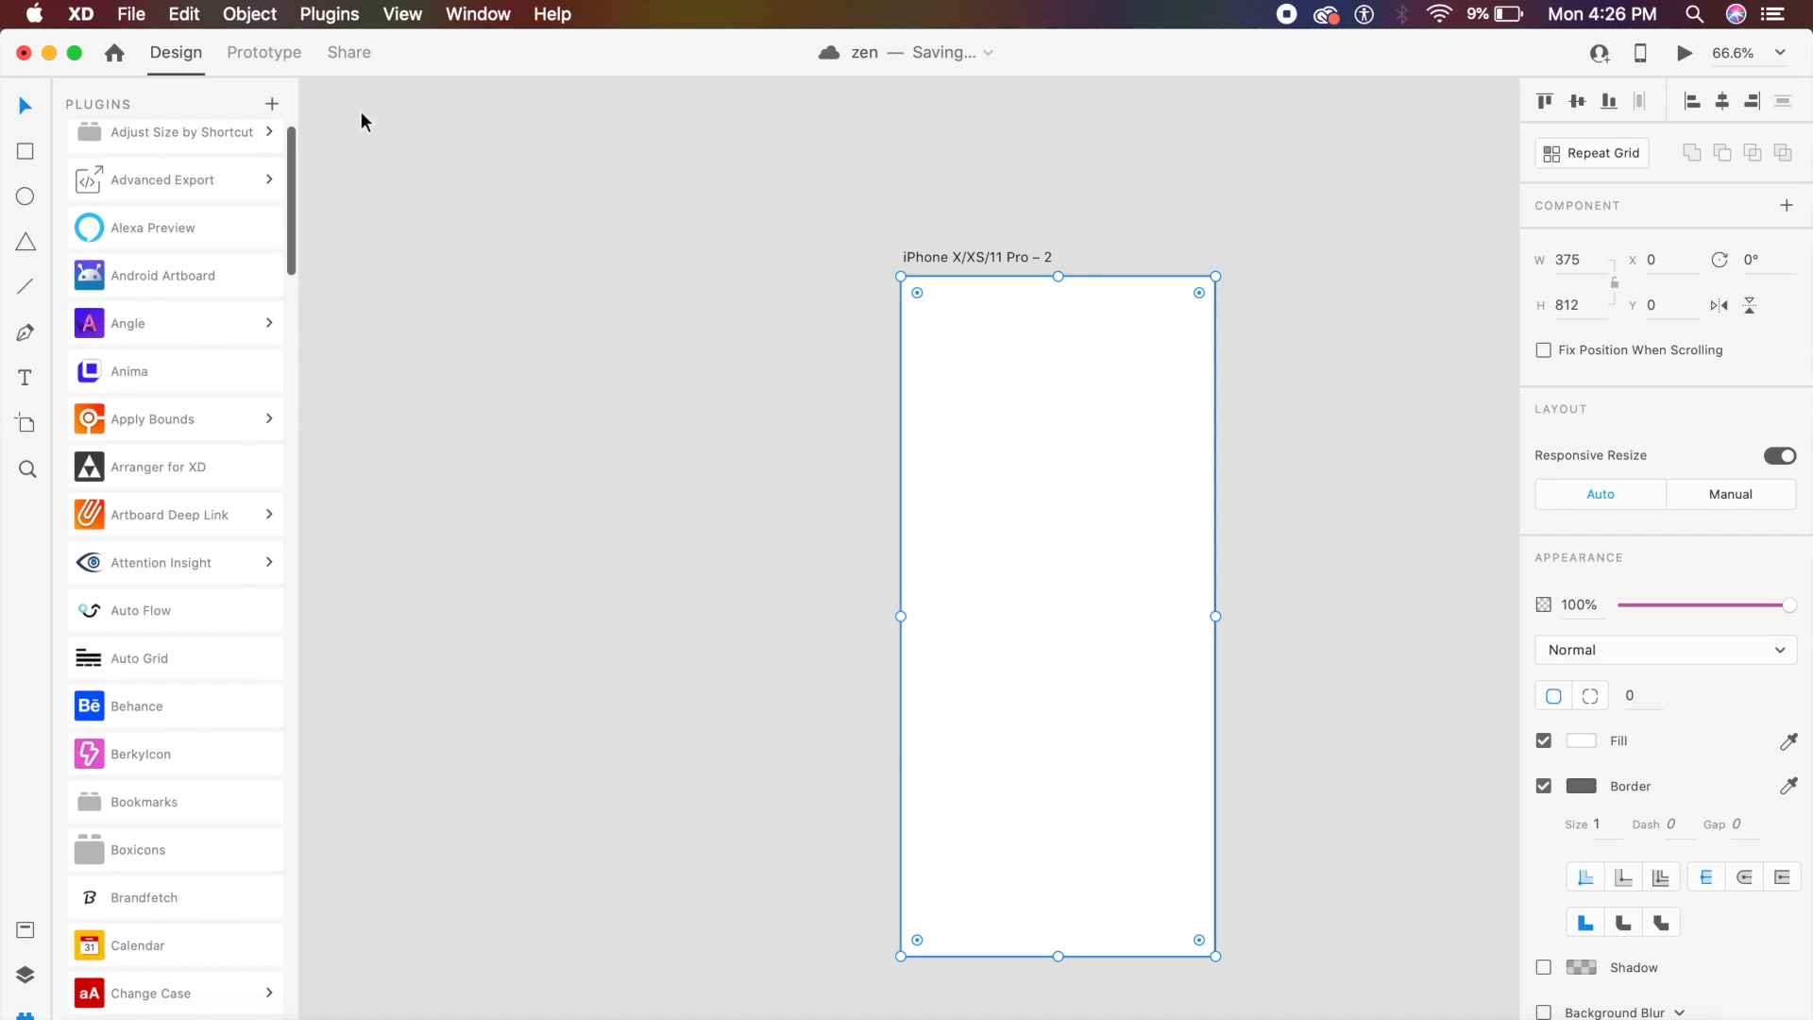
pyautogui.click(272, 104)
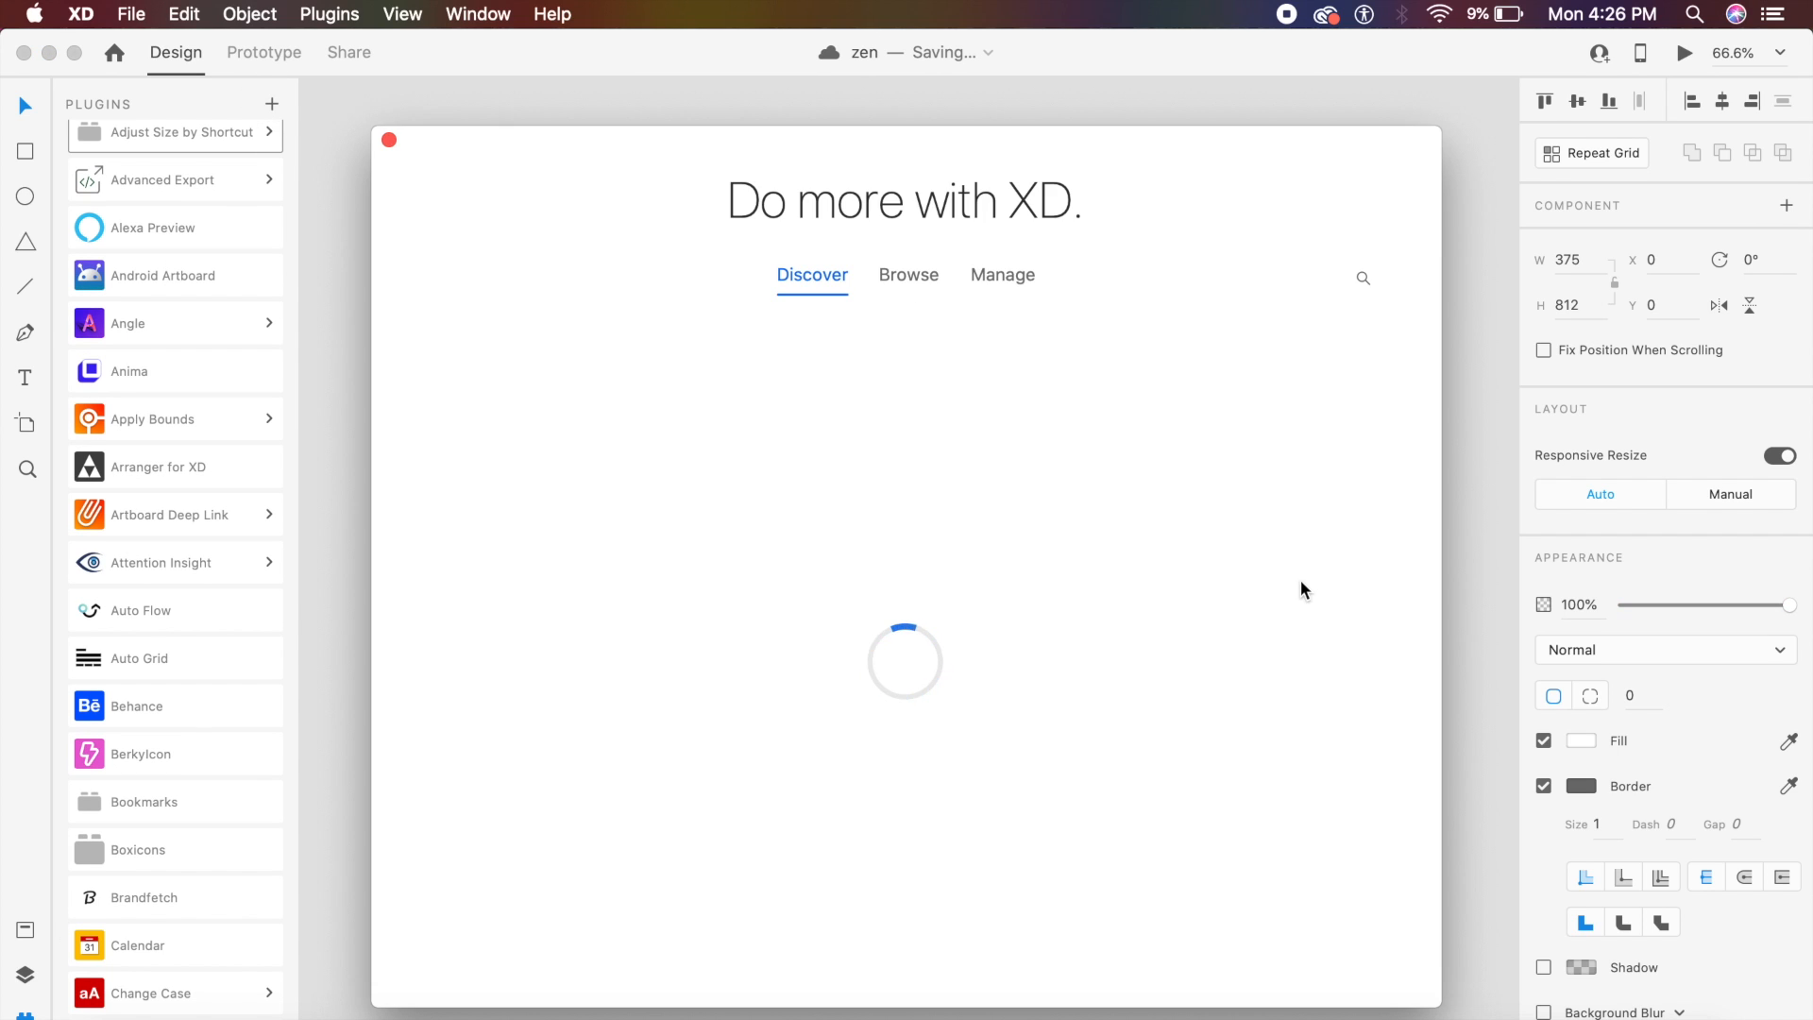
pyautogui.click(1366, 283)
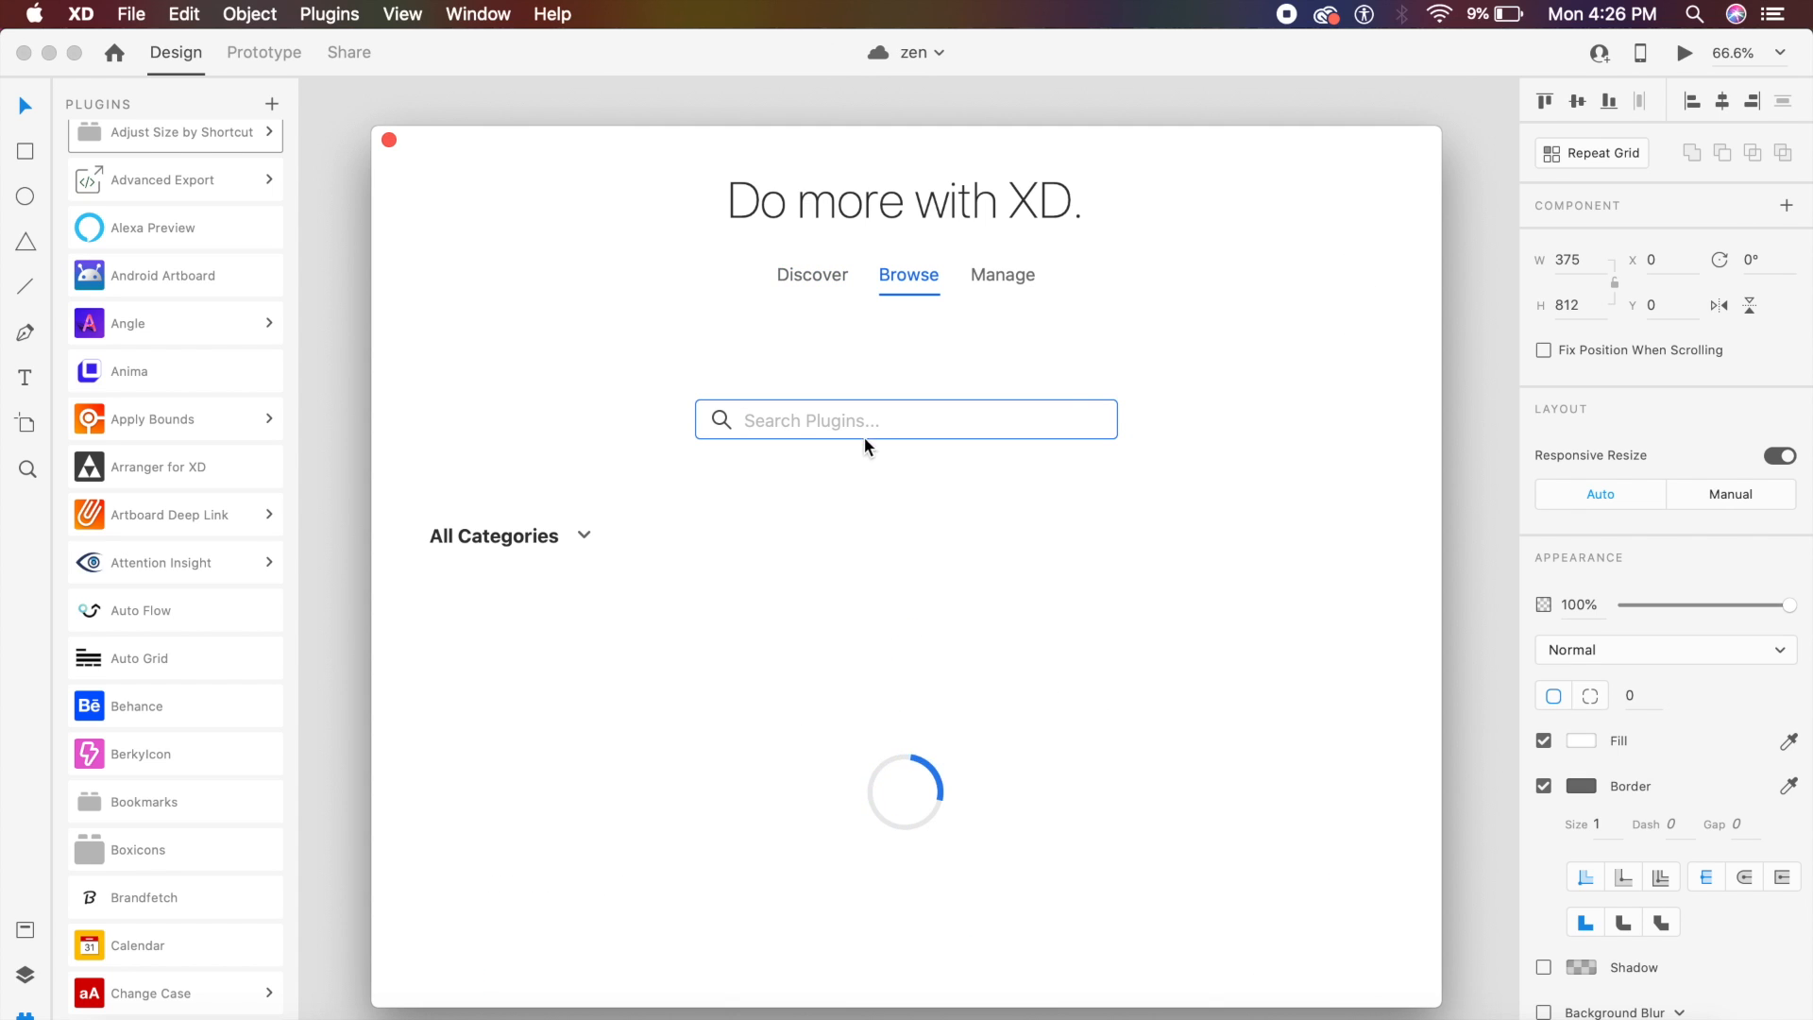
pyautogui.write('Anima')
pyautogui.press('Return')
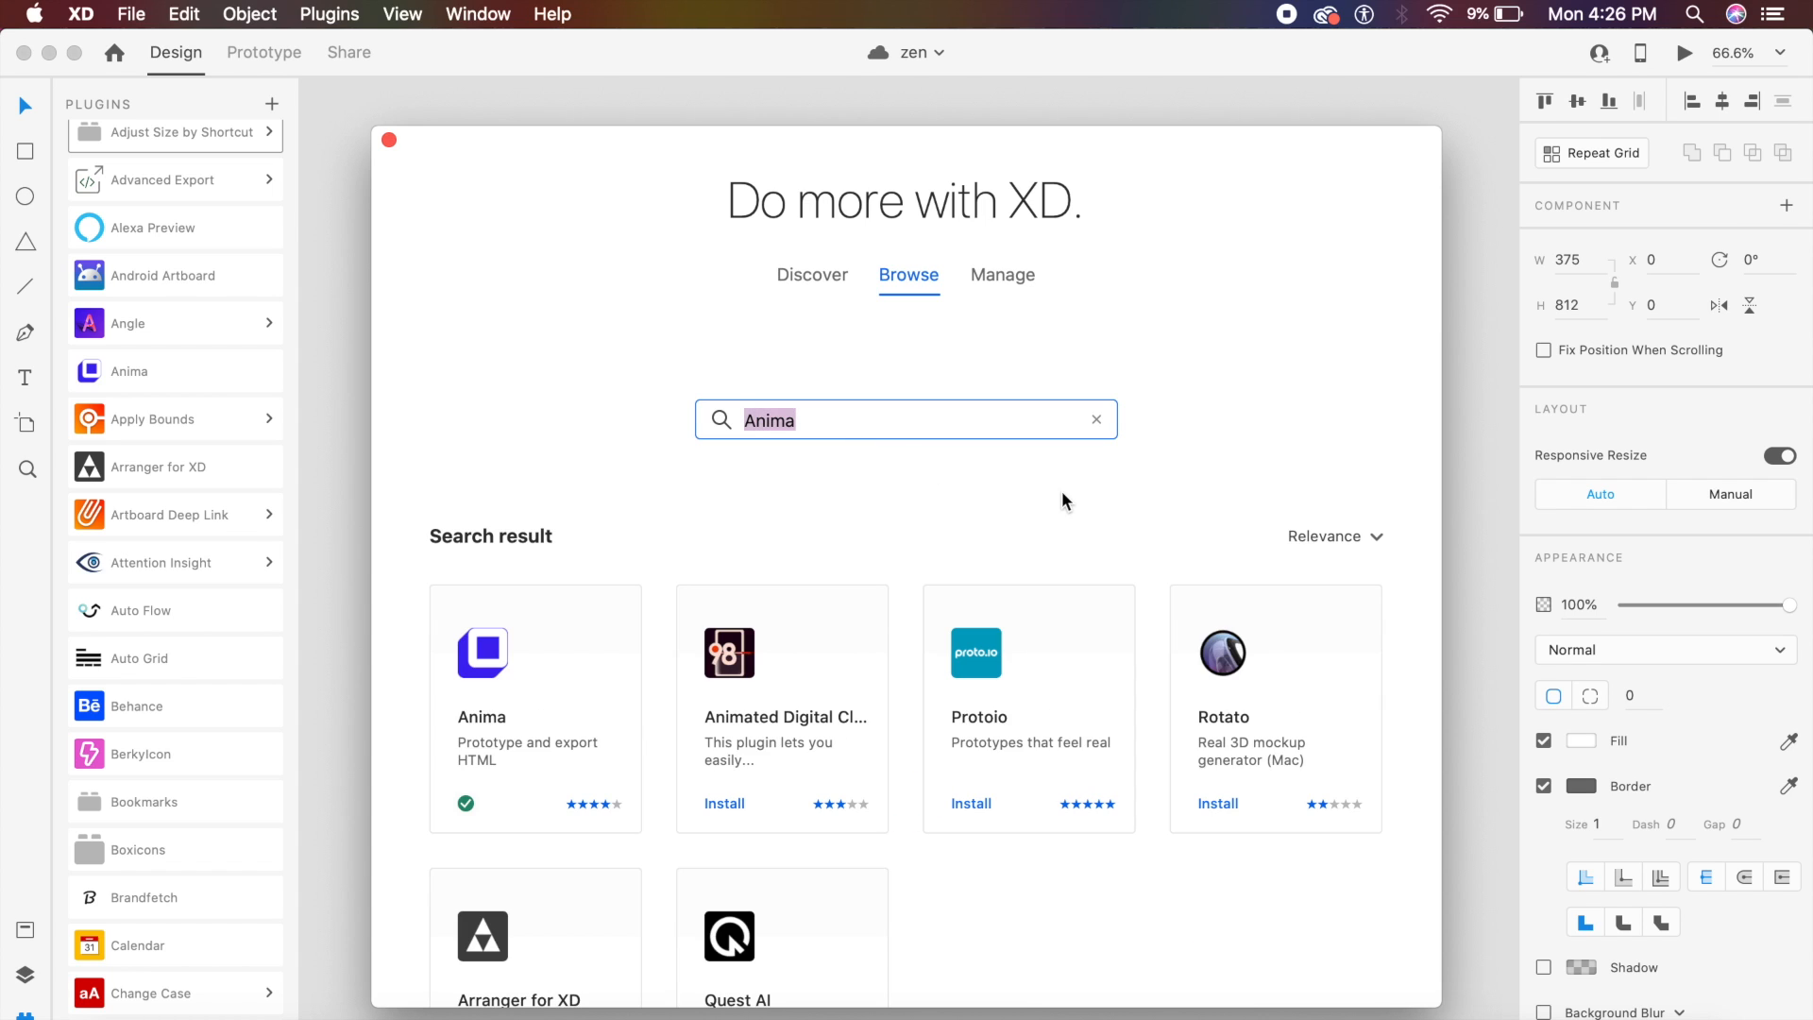
pyautogui.scroll(-2, 651, 576)
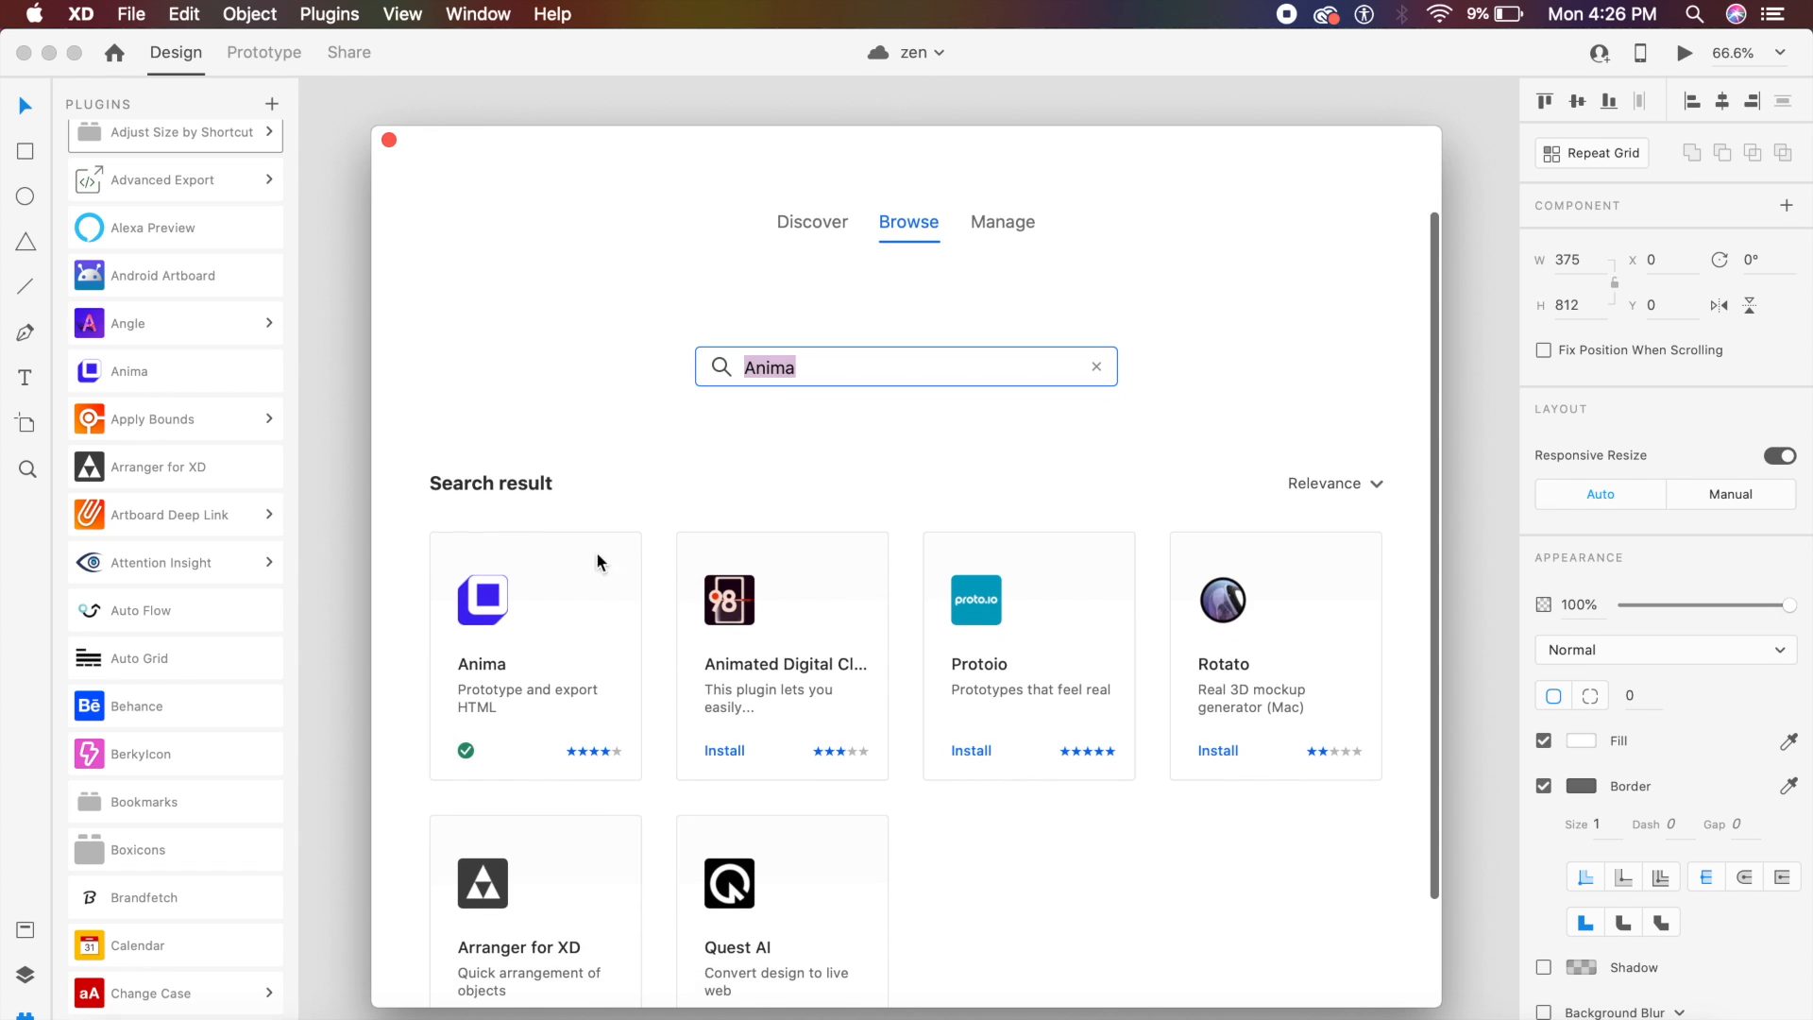
pyautogui.click(539, 600)
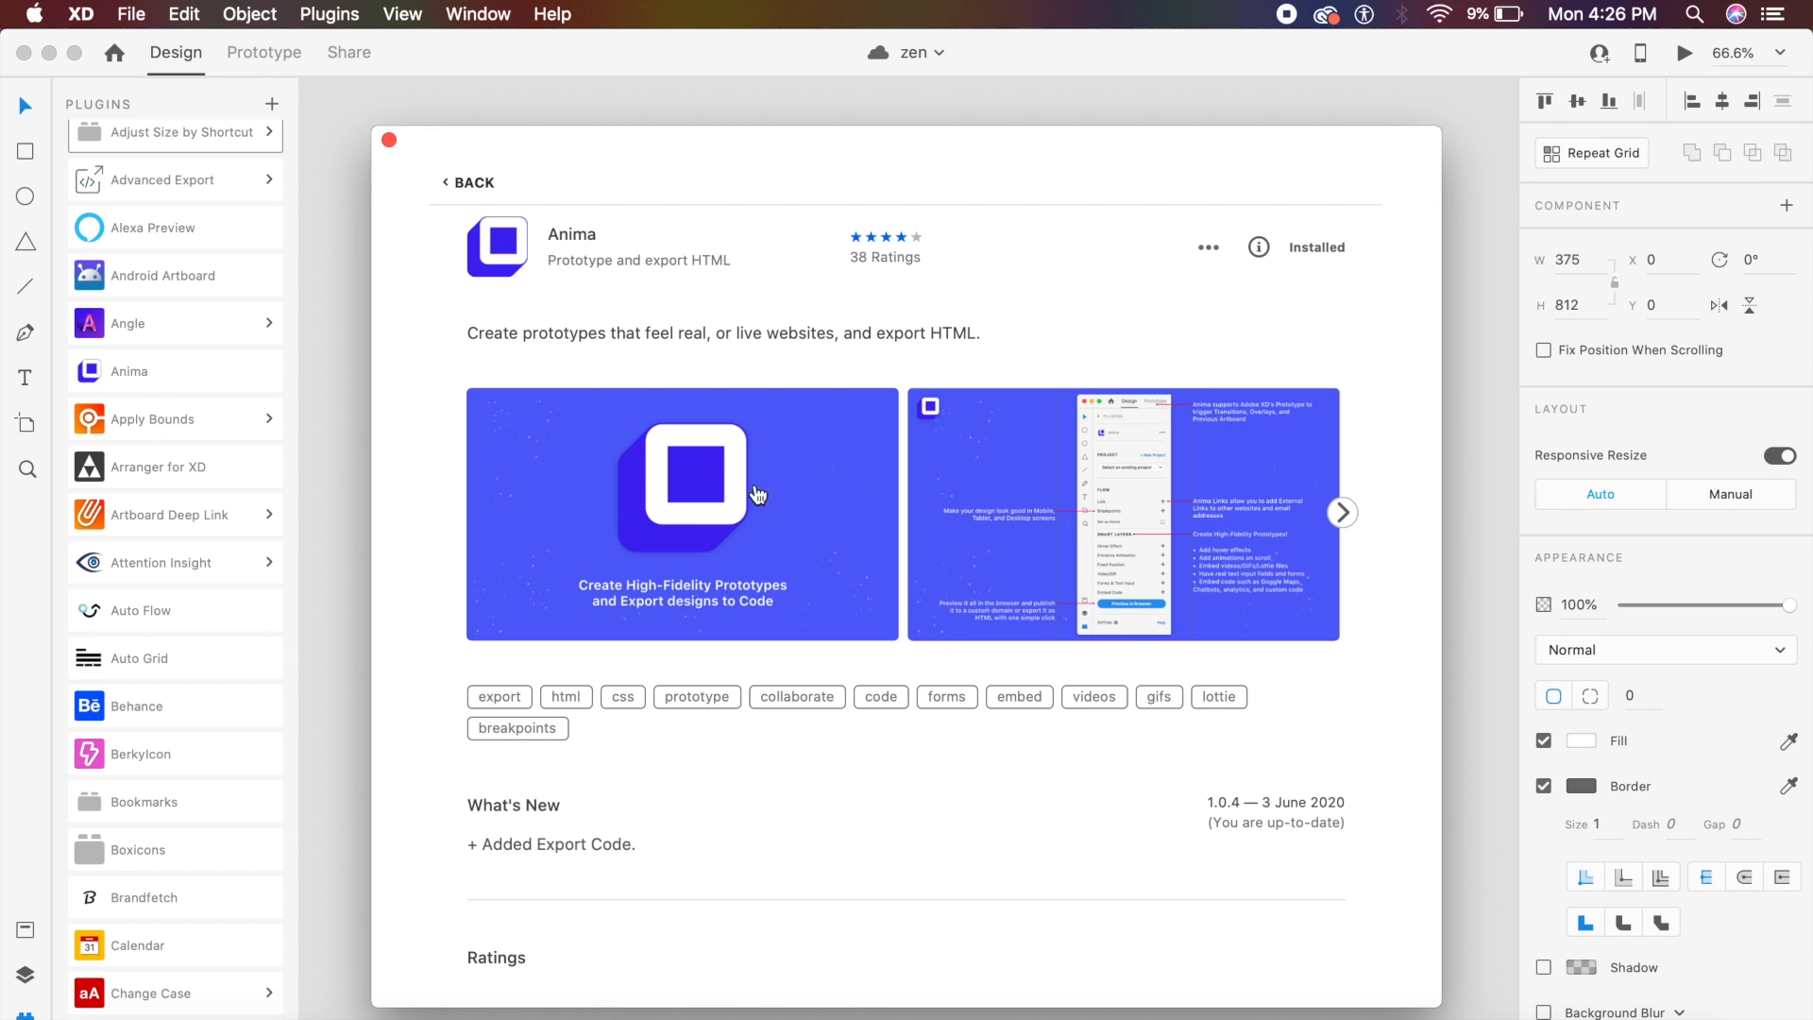
# Close the plugin catalogue and open the installed Anima plugin for the background rectangle
pyautogui.click(467, 184)
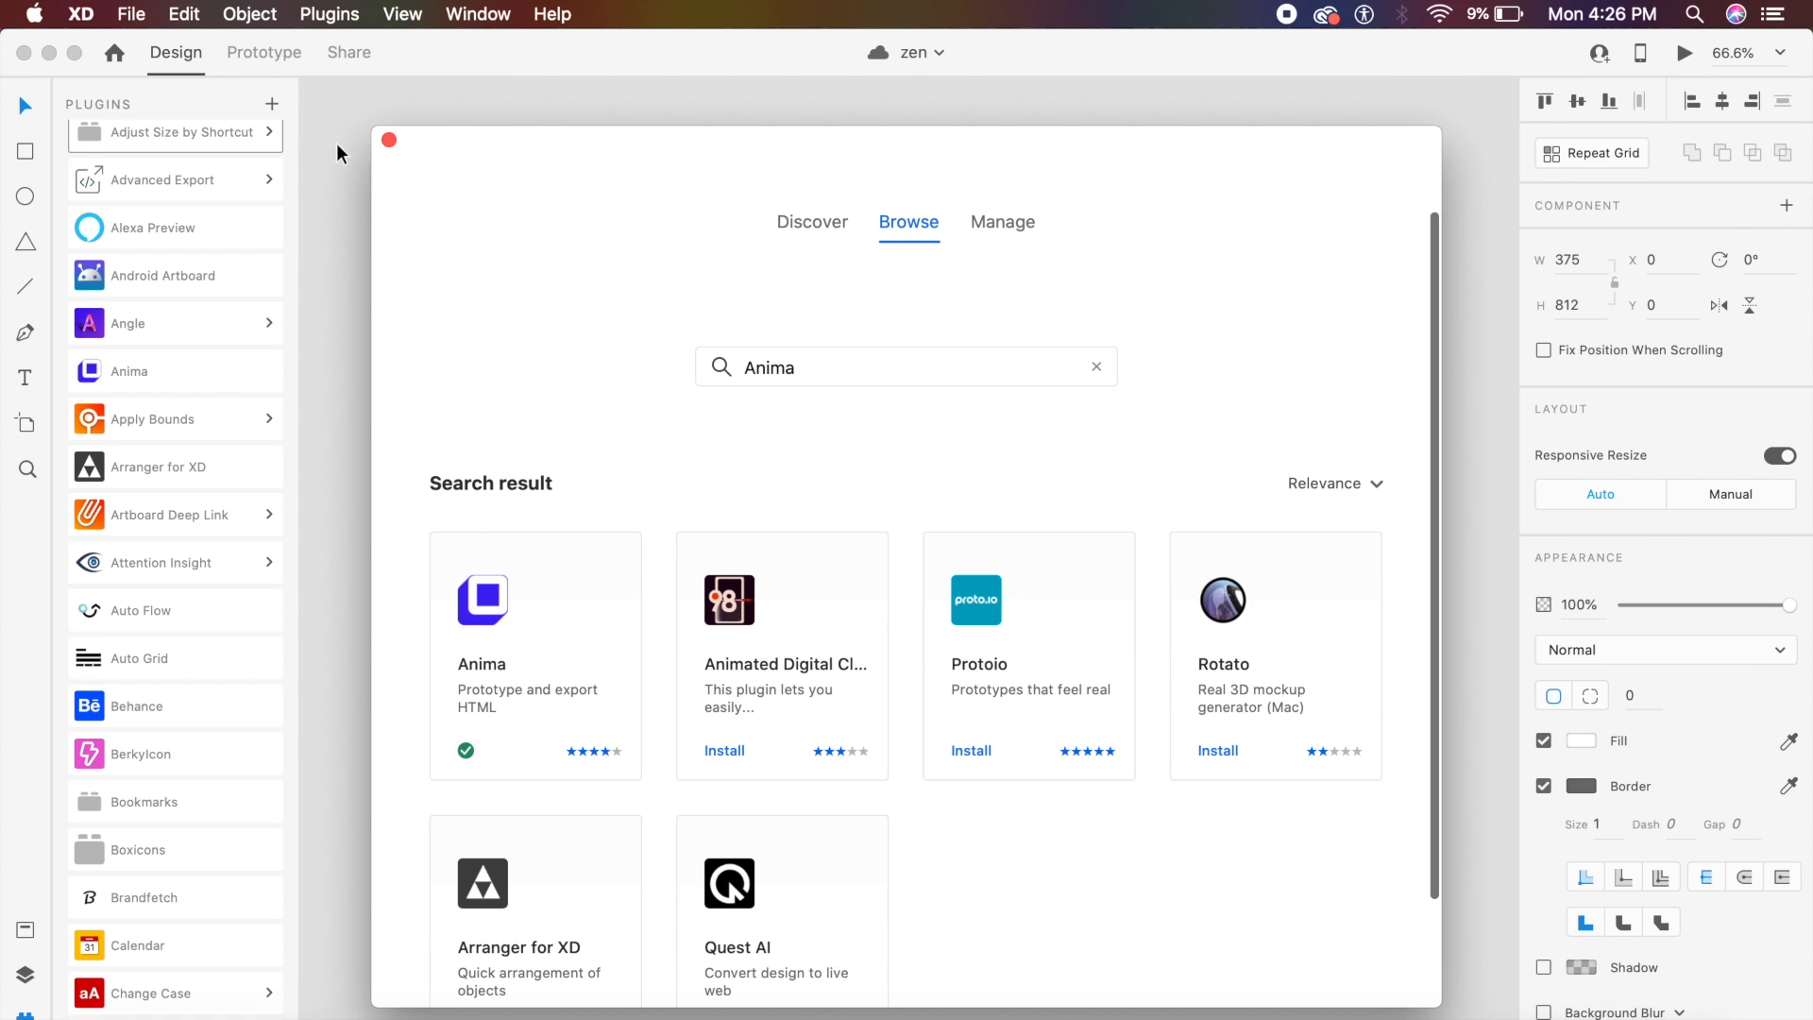
pyautogui.click(388, 139)
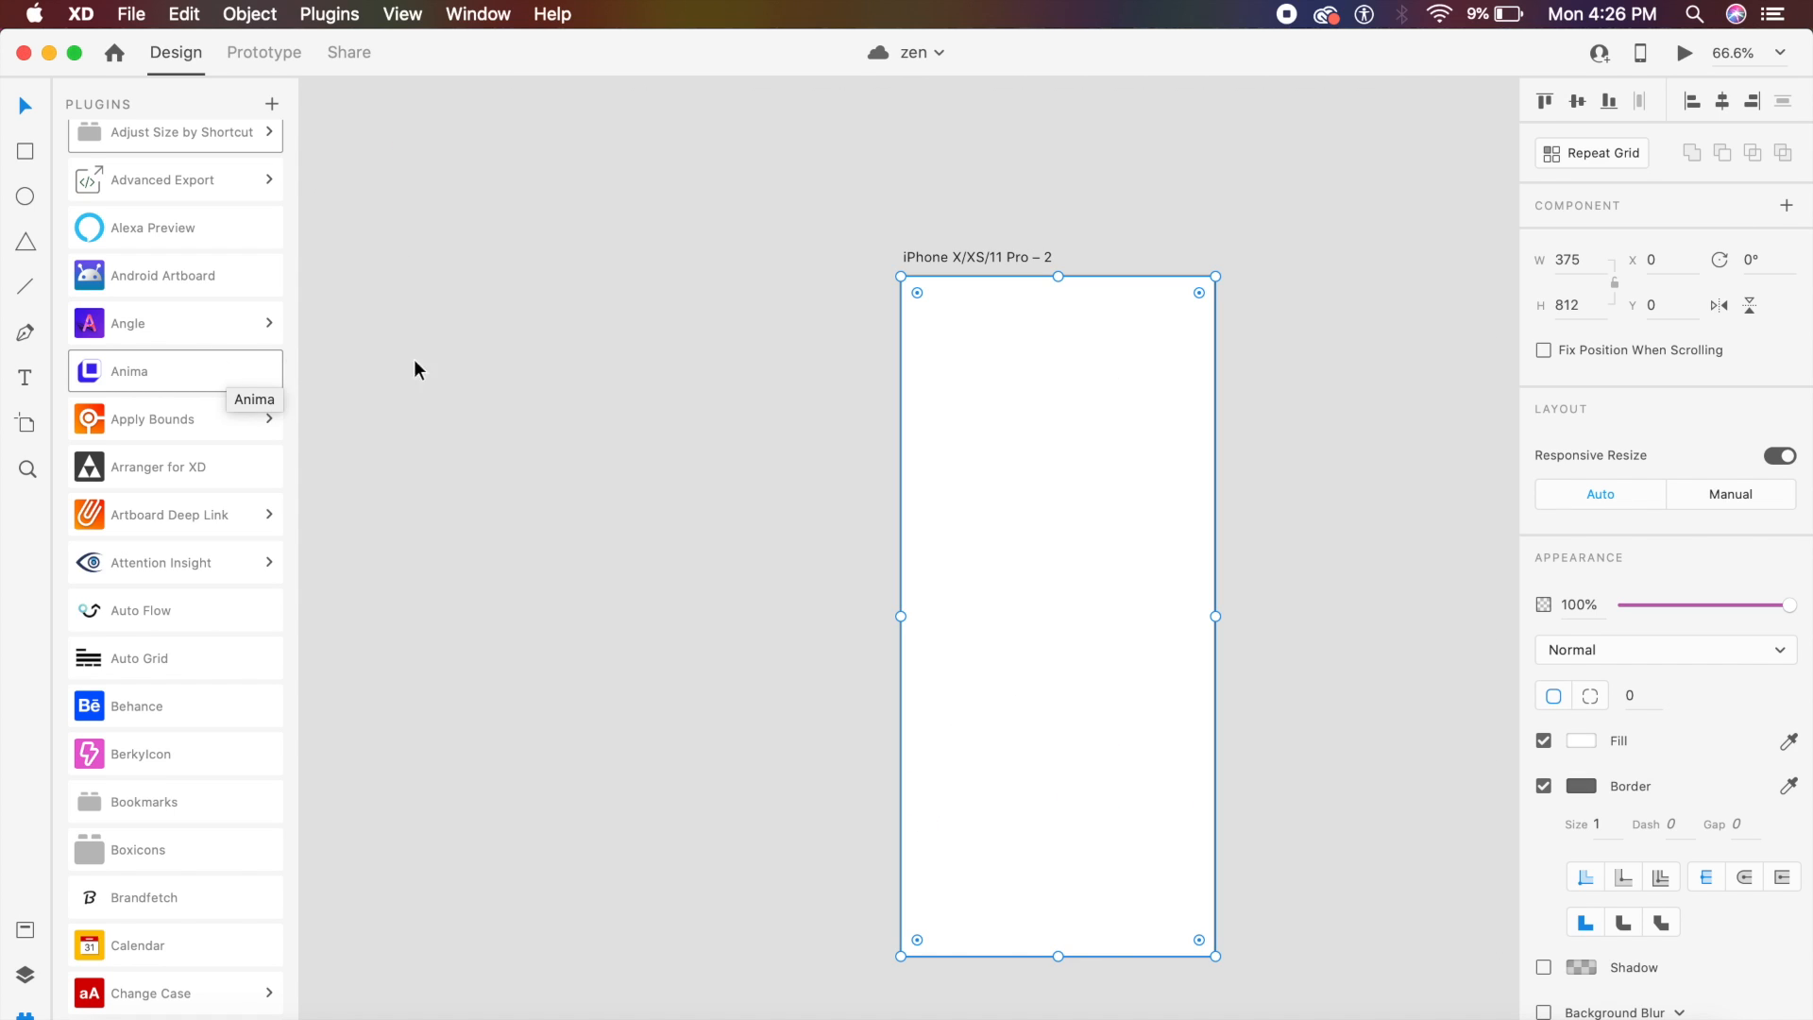
pyautogui.click(168, 380)
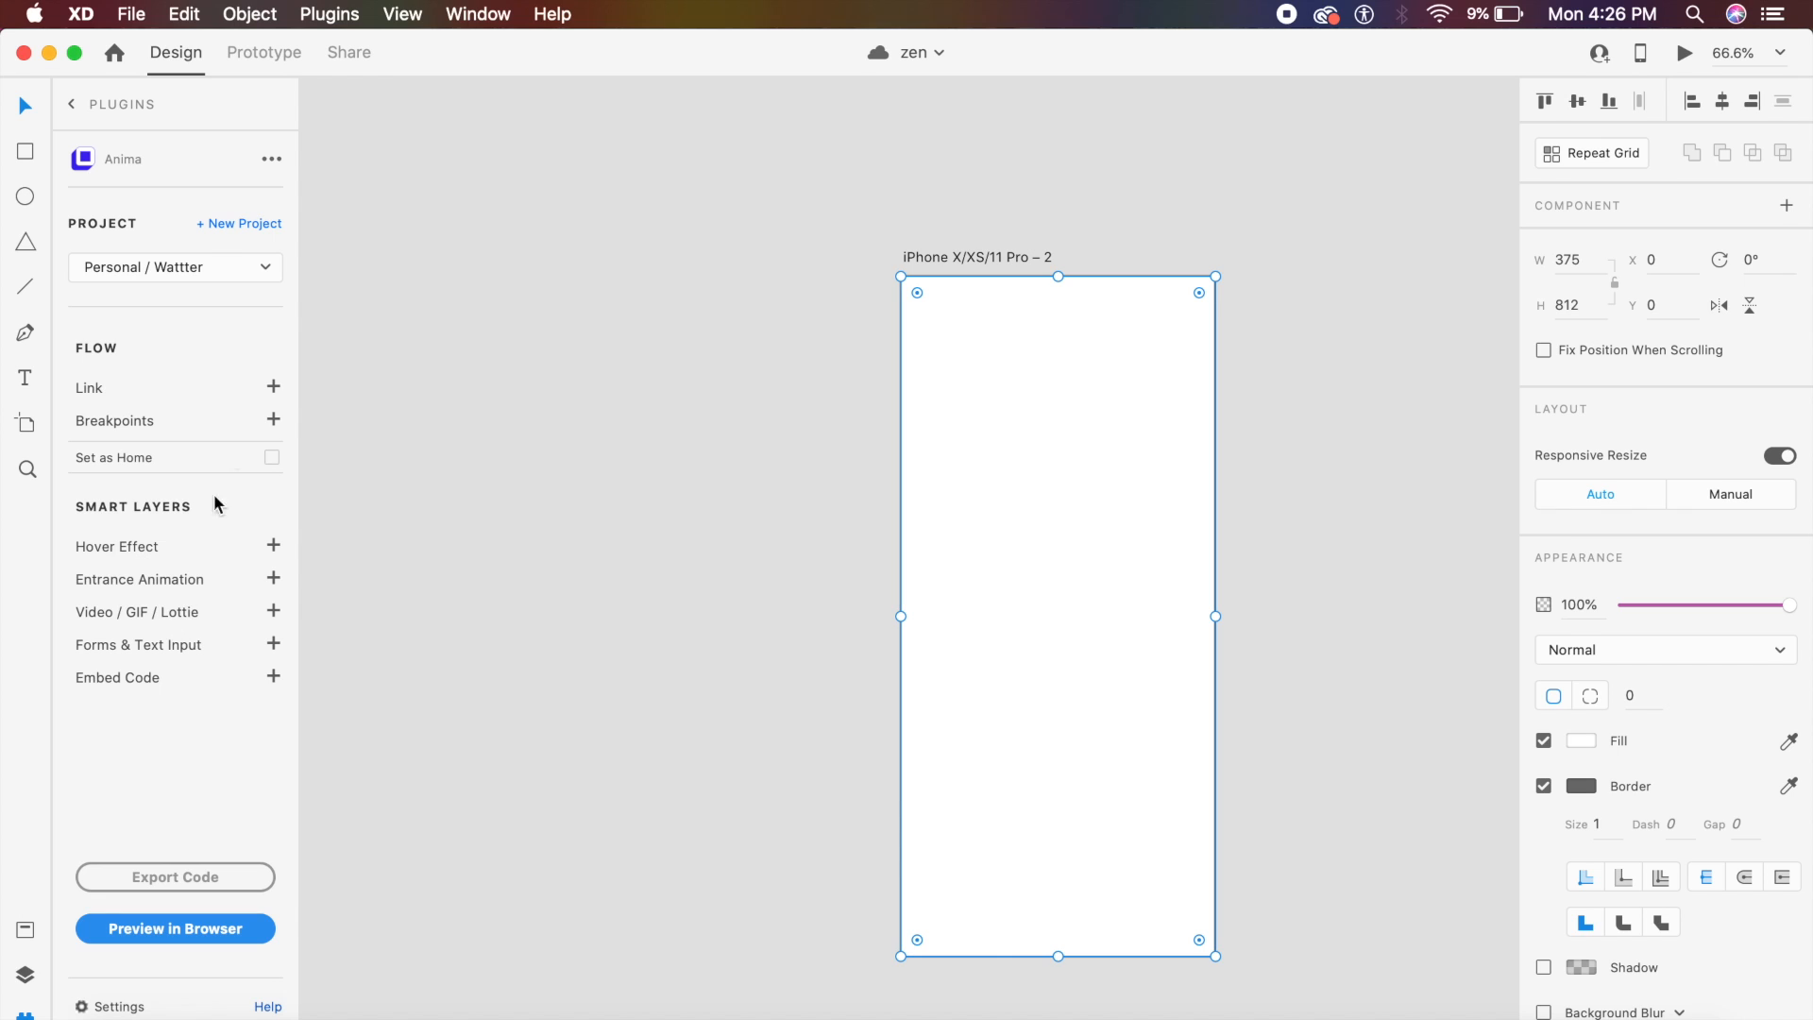
pyautogui.click(178, 266)
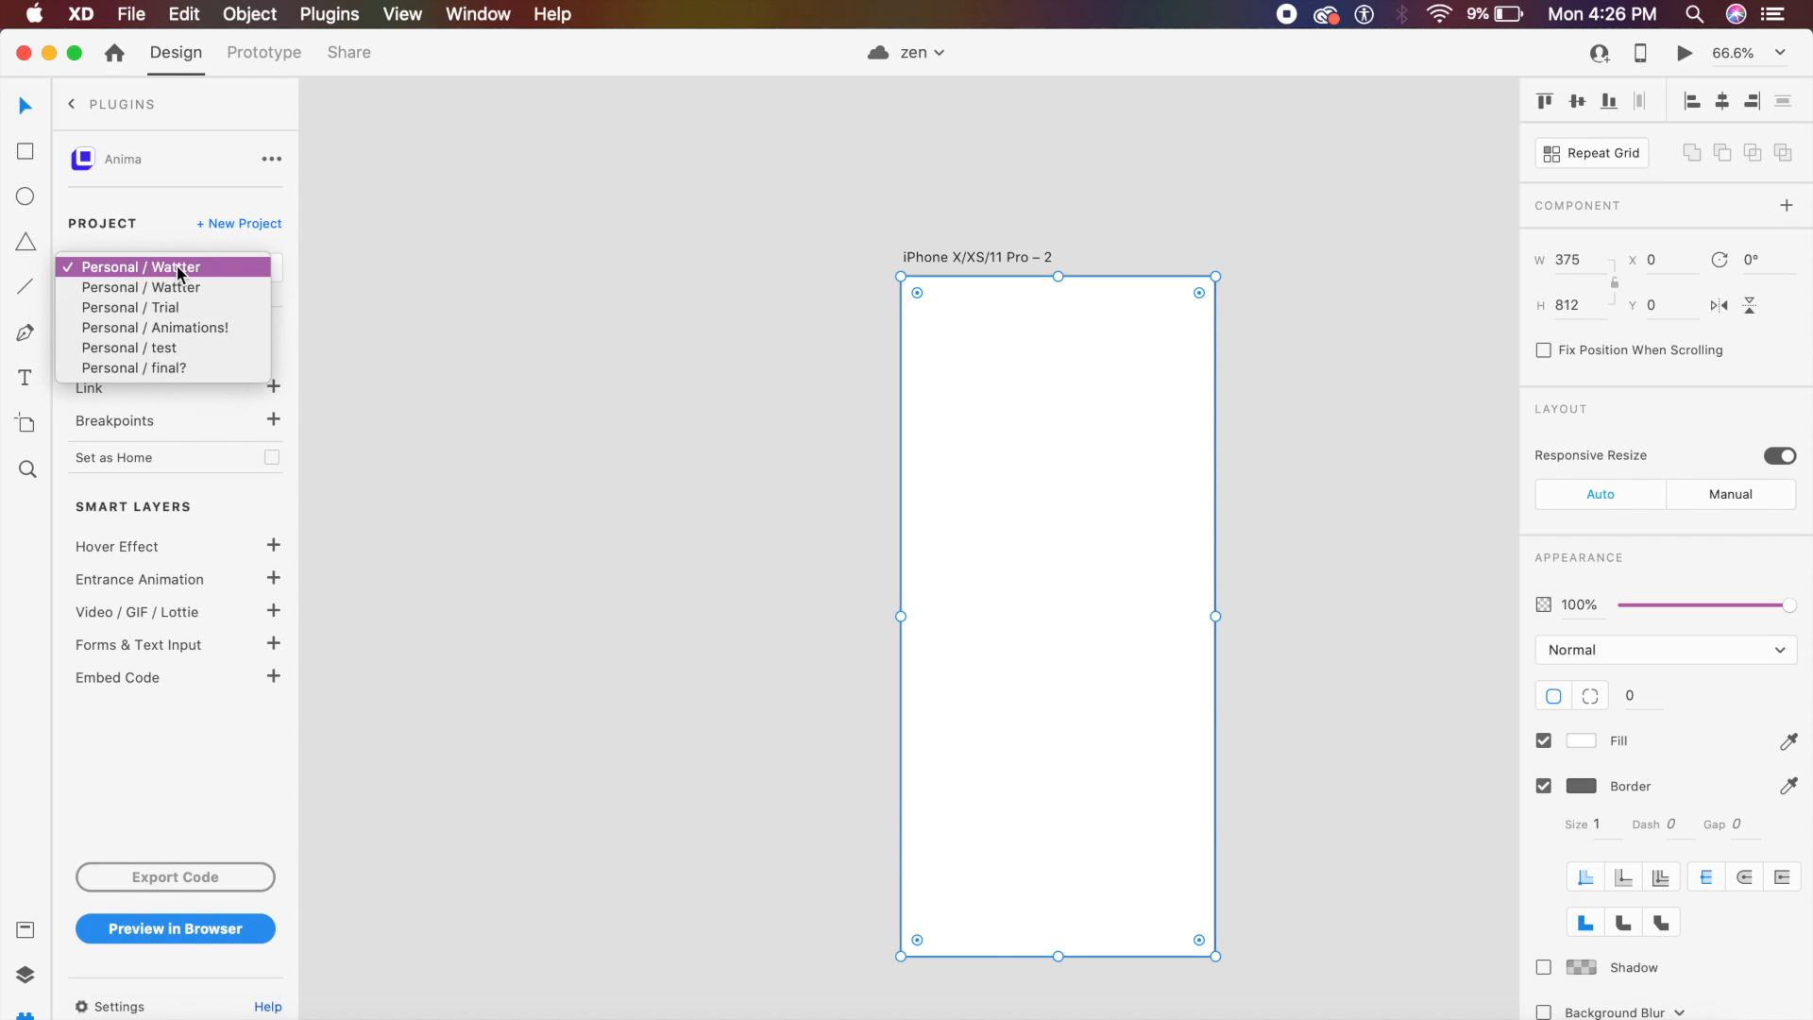
pyautogui.click(129, 221)
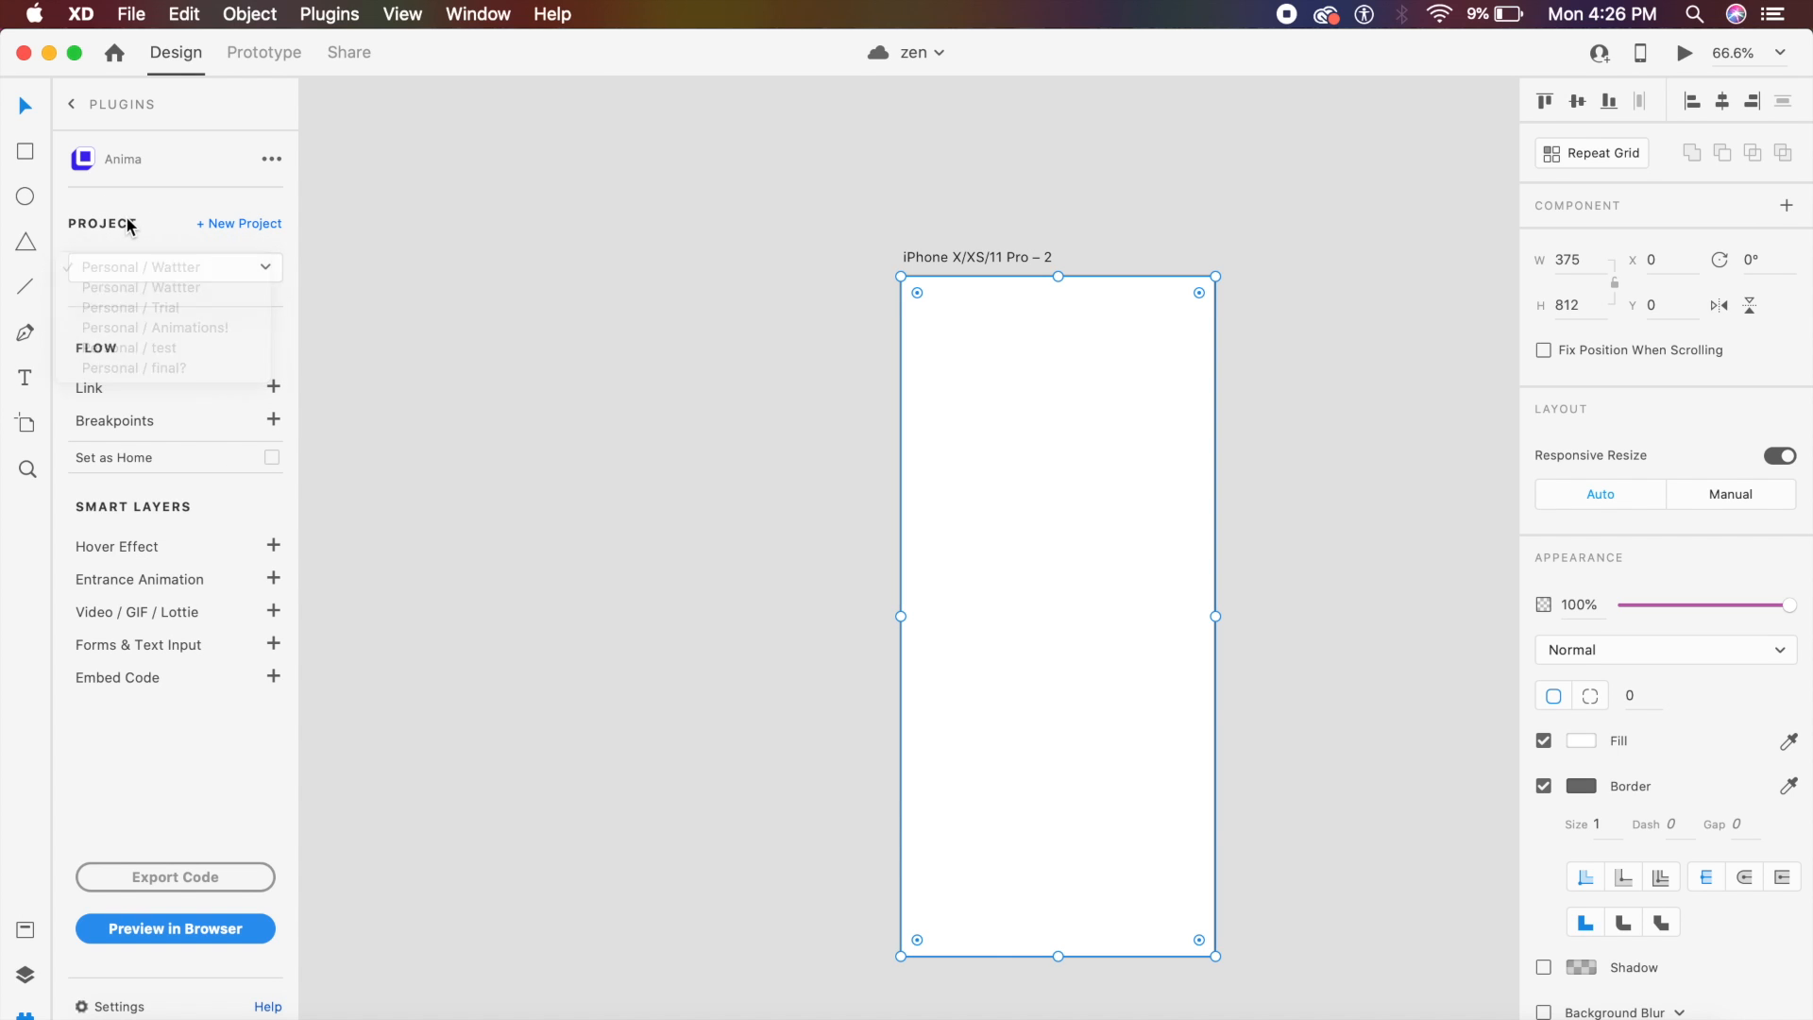
pyautogui.click(232, 227)
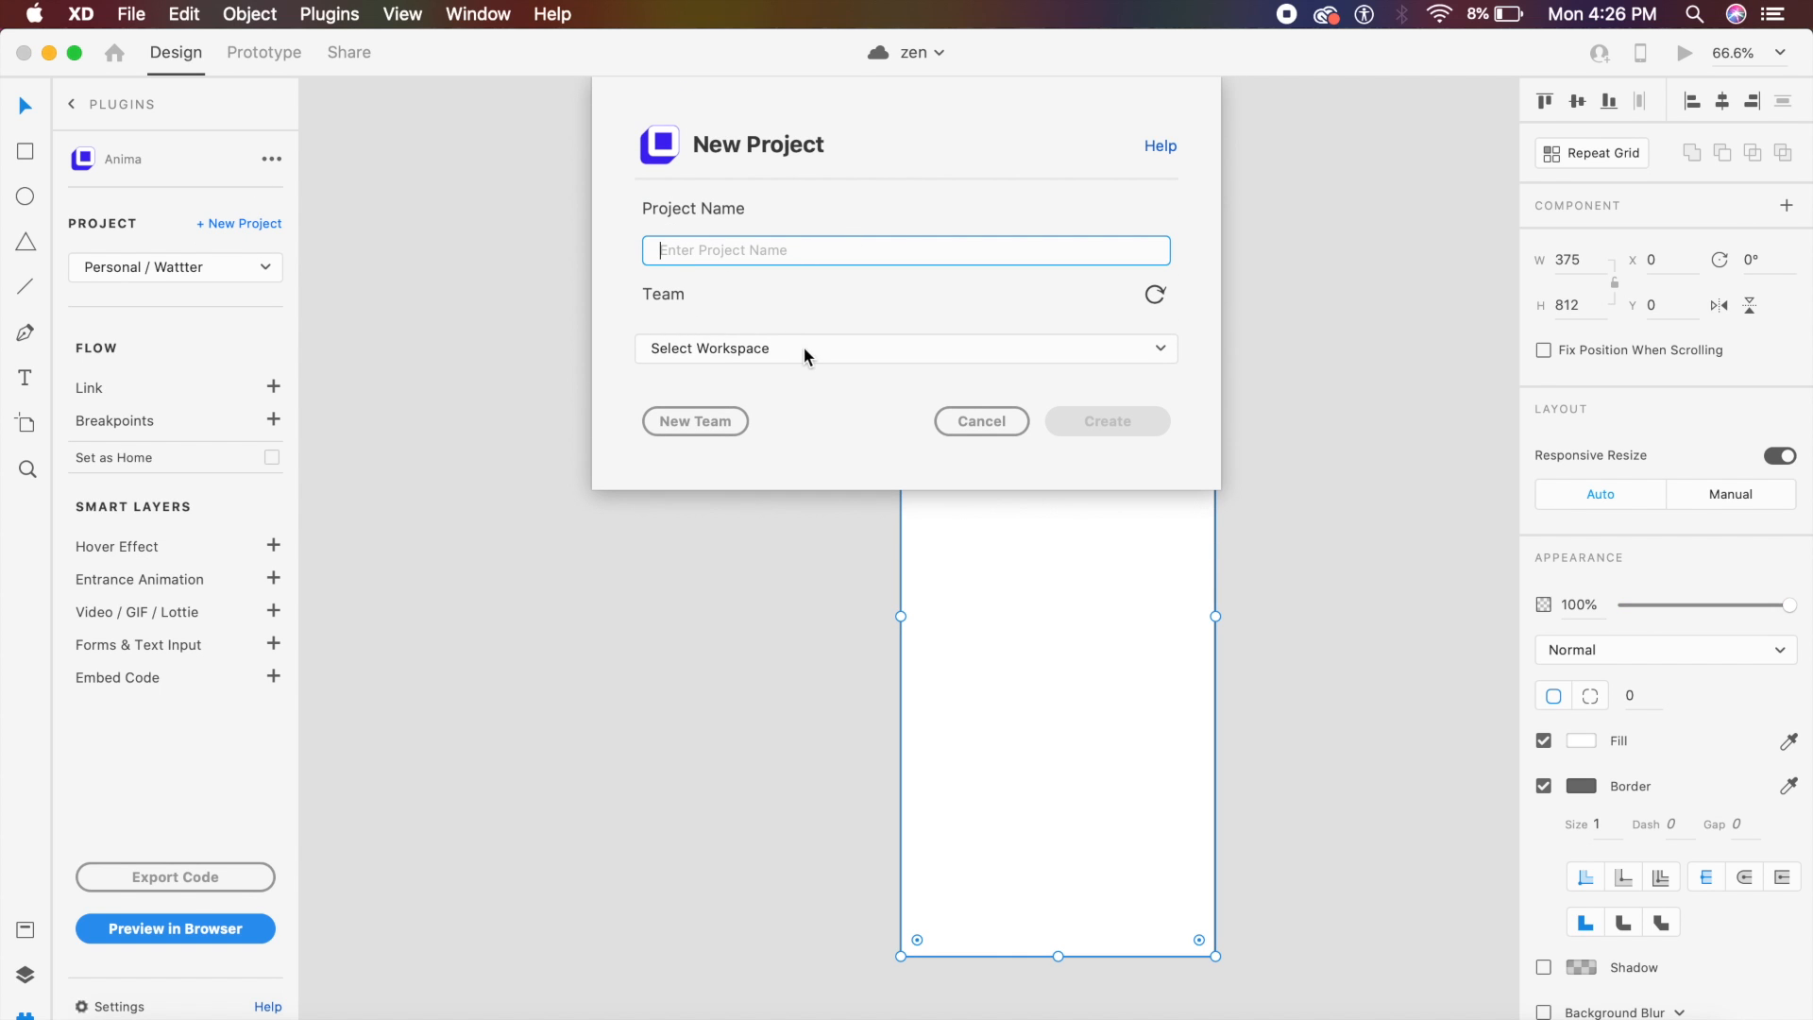
pyautogui.click(1003, 427)
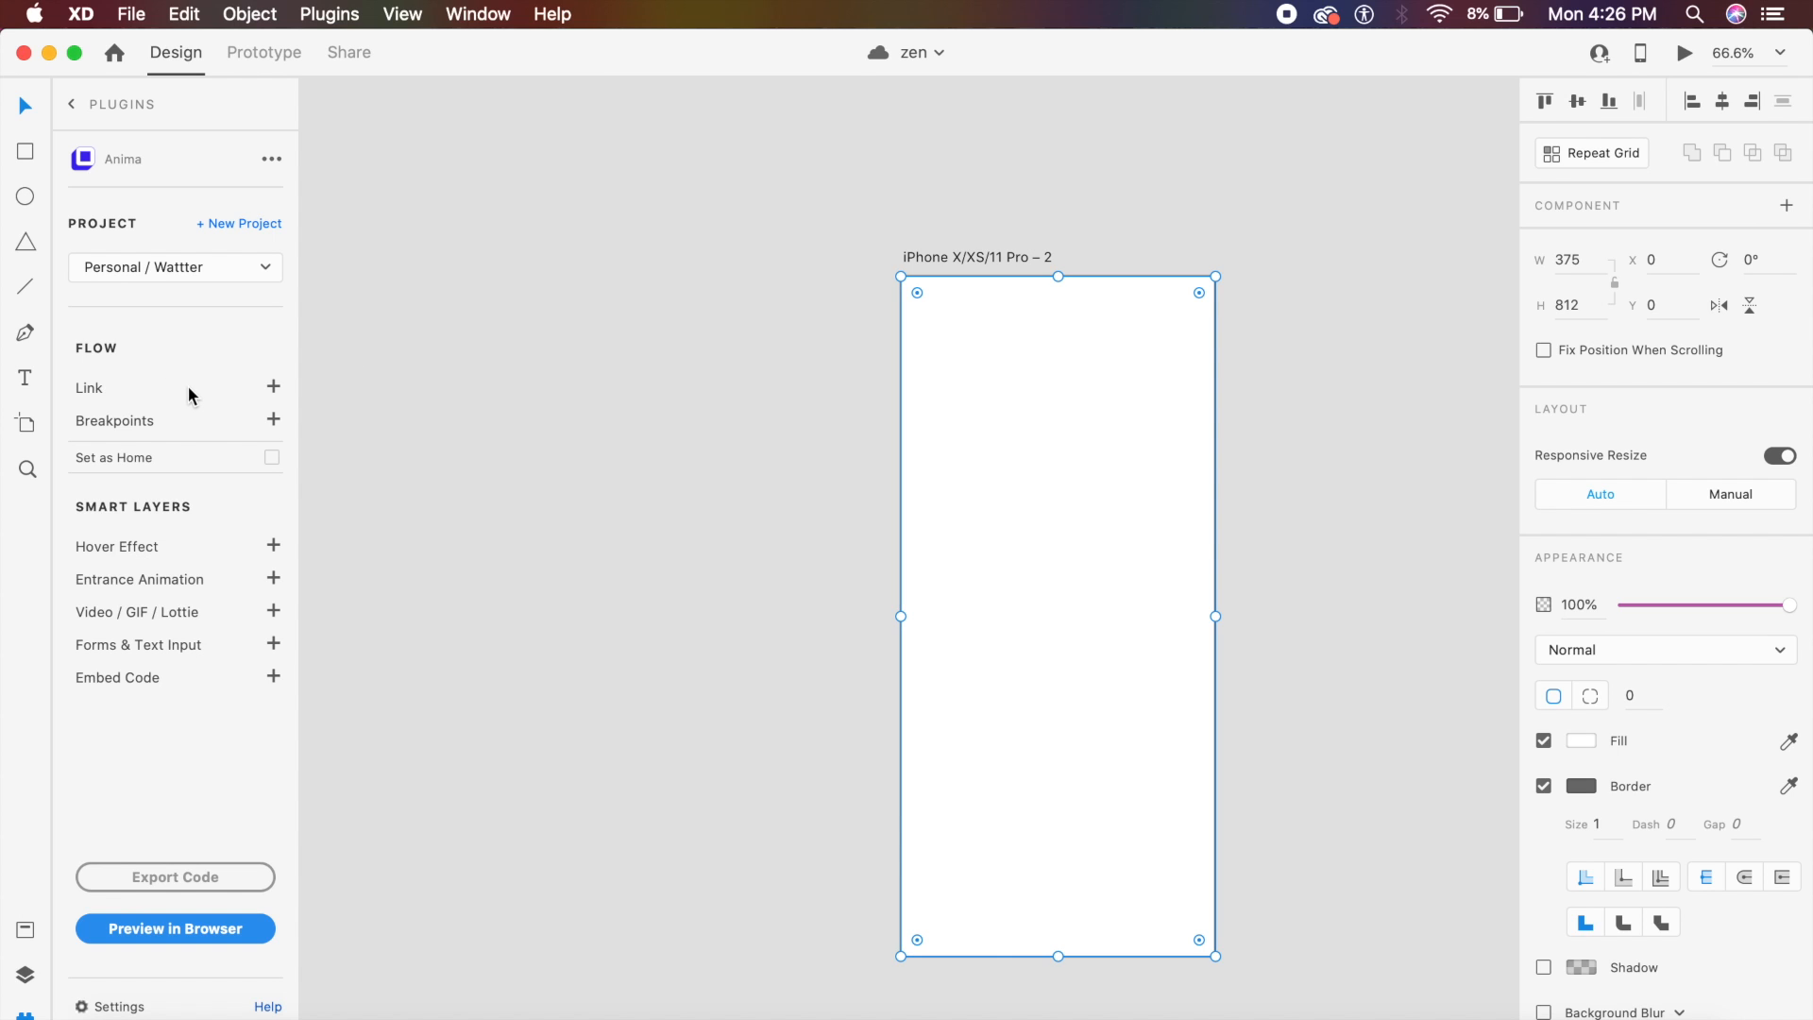
# Open Anima's Embed Code editor for the background rectangle and copy the HTML section's div and svg code from the Google document in Firefox
pyautogui.click(274, 687)
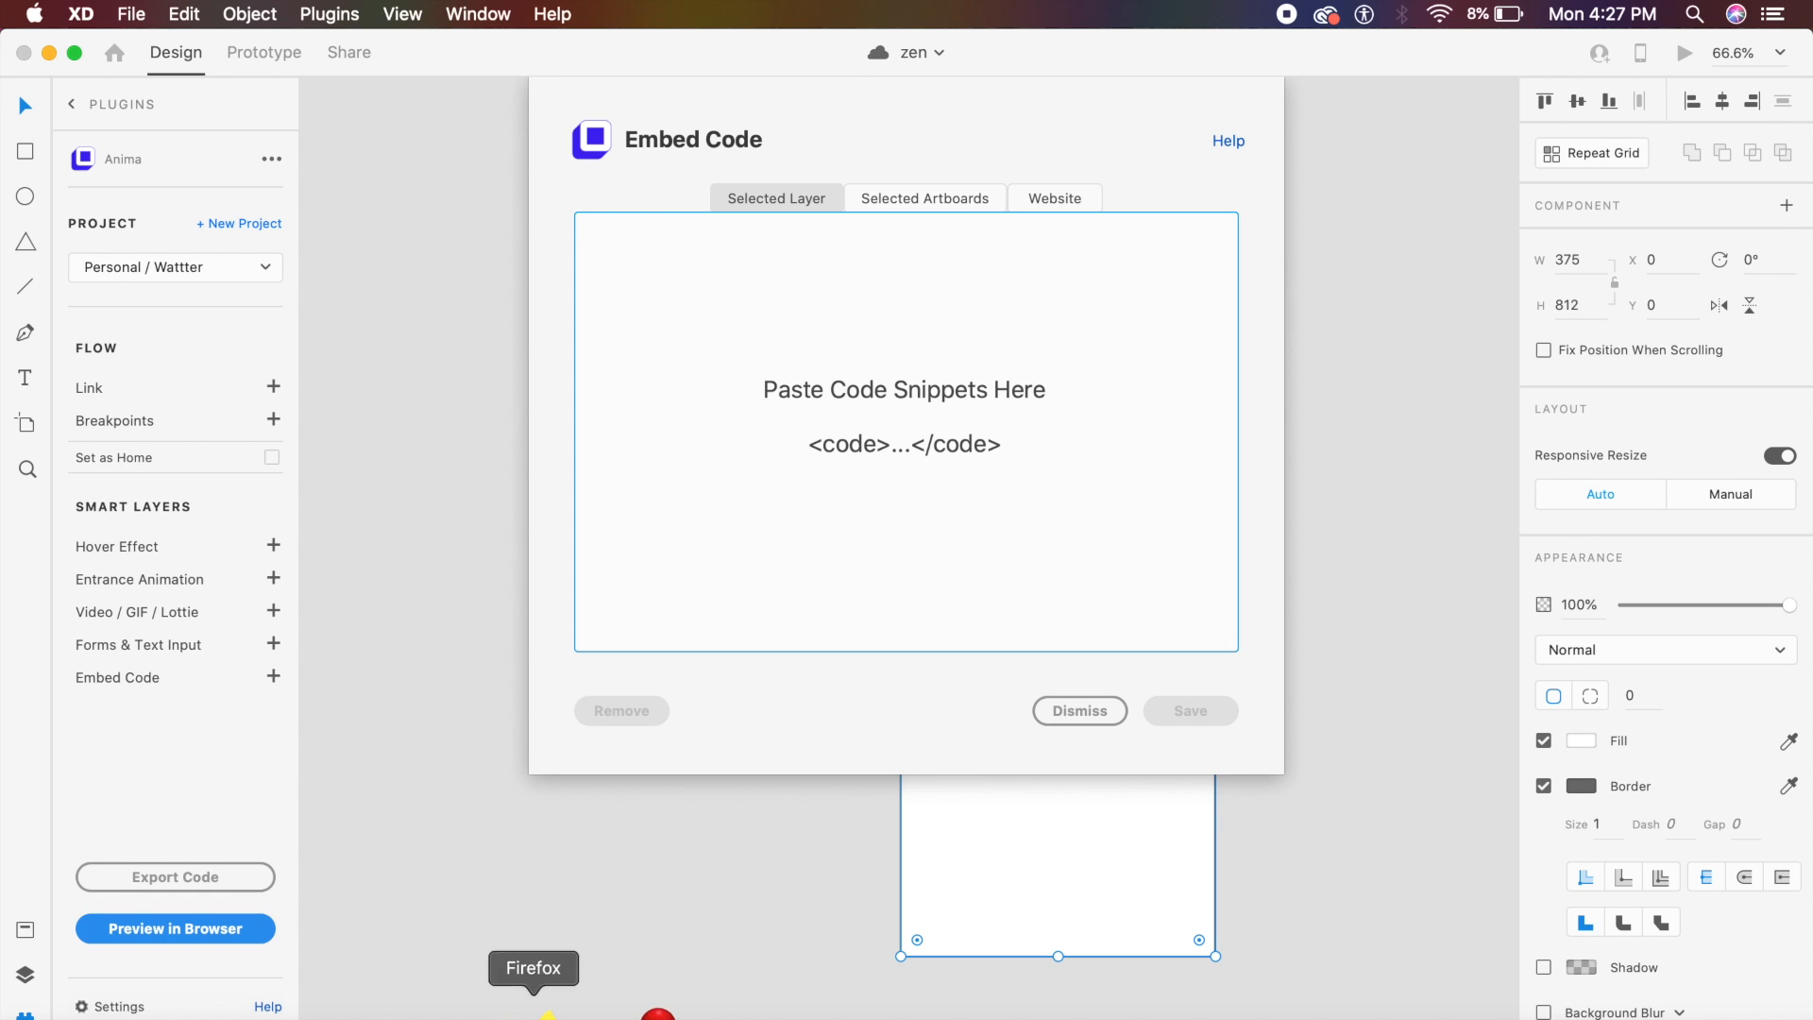
pyautogui.click(535, 1007)
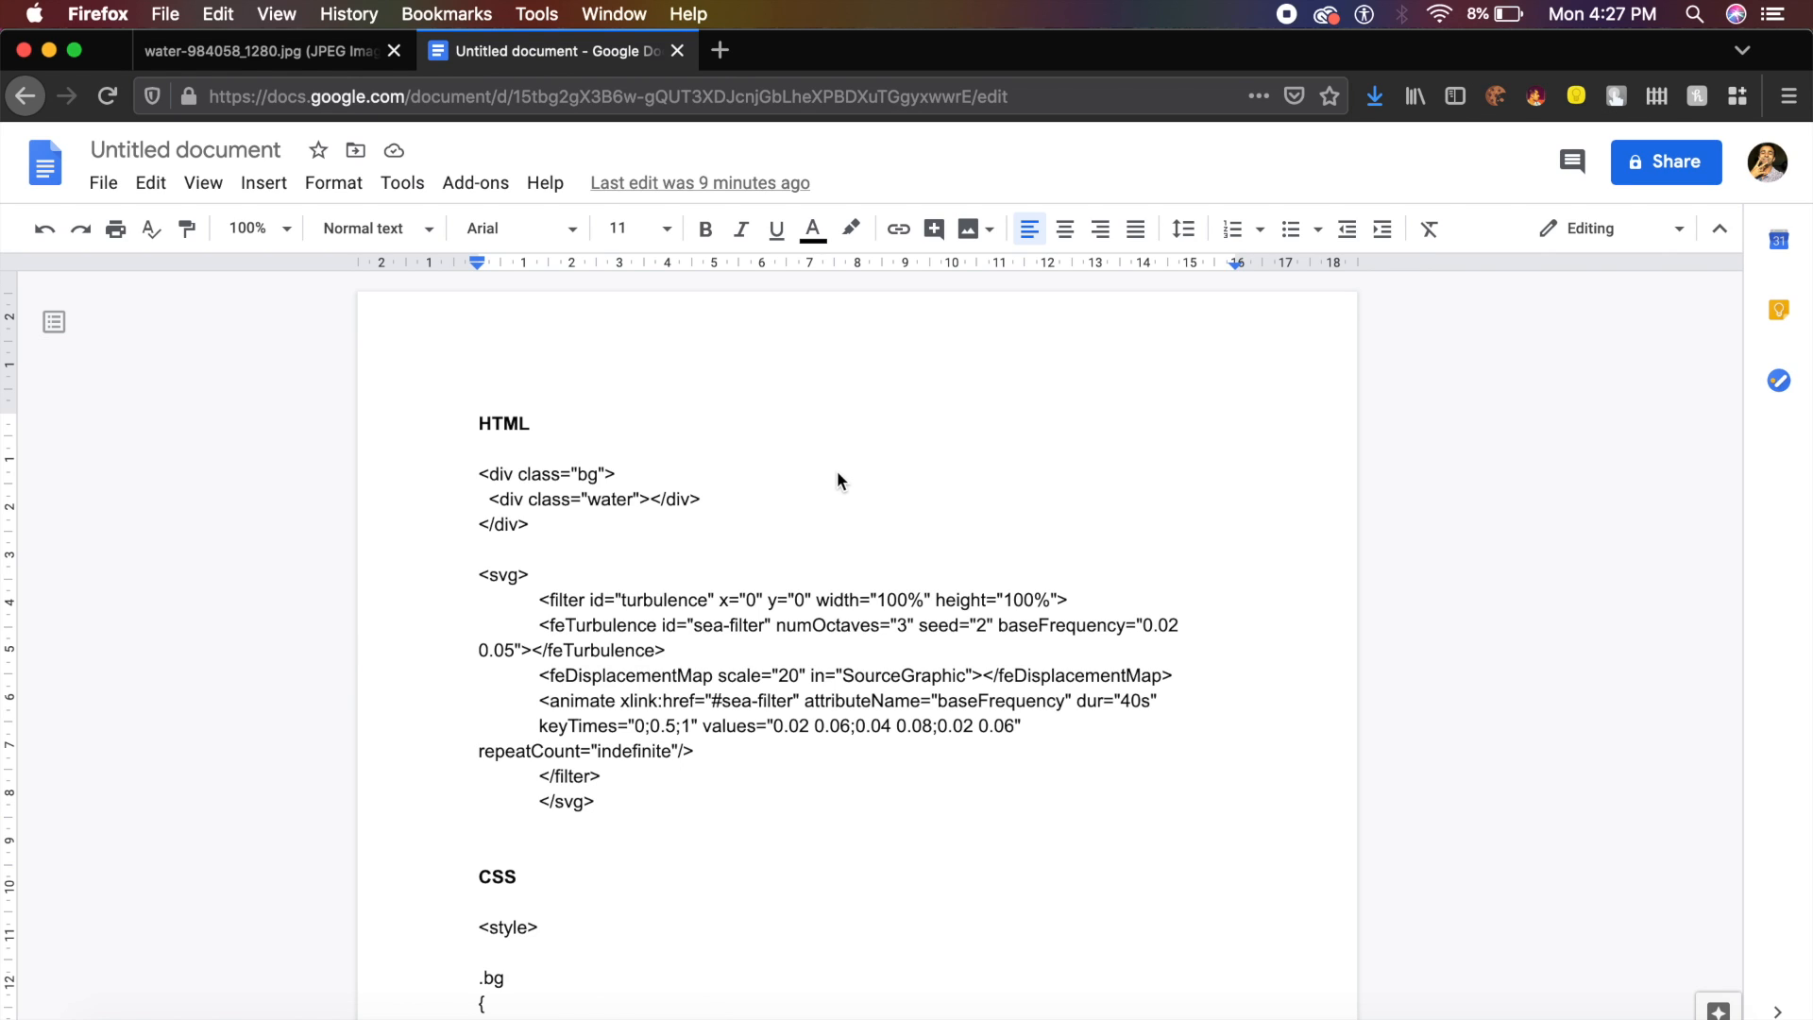
pyautogui.scroll(-3, 837, 479)
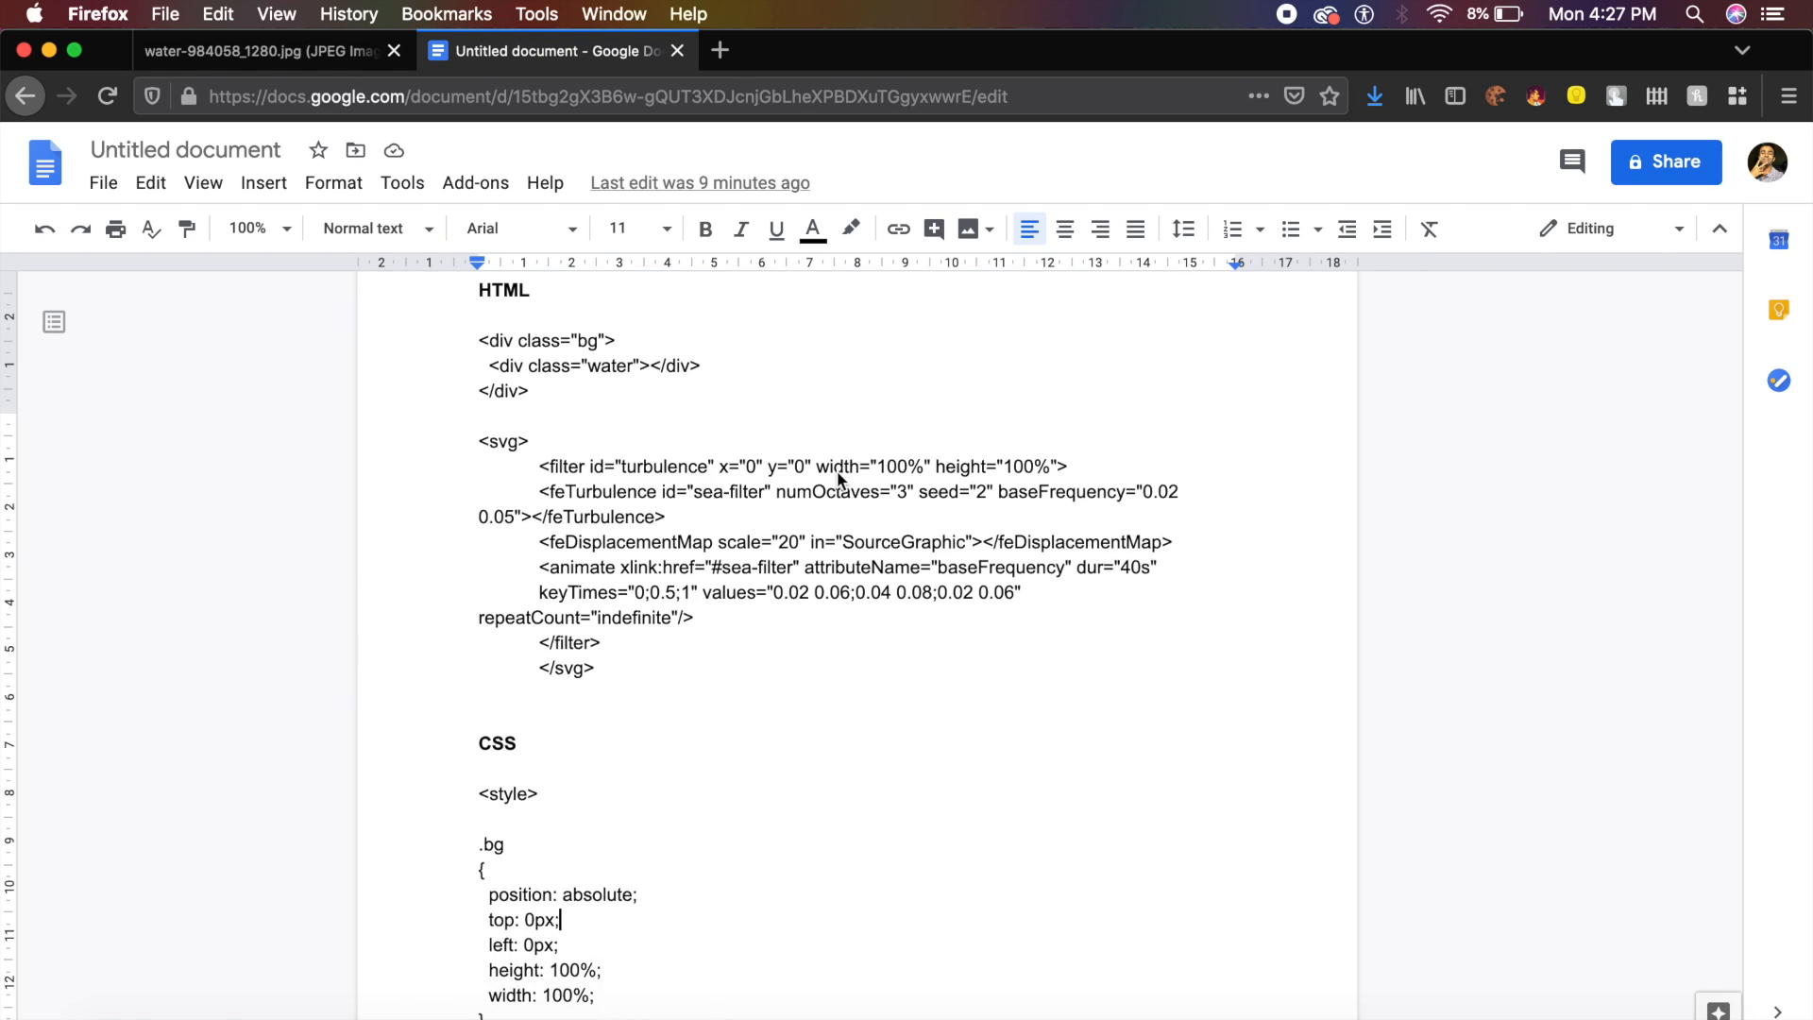
pyautogui.scroll(2, 661, 443)
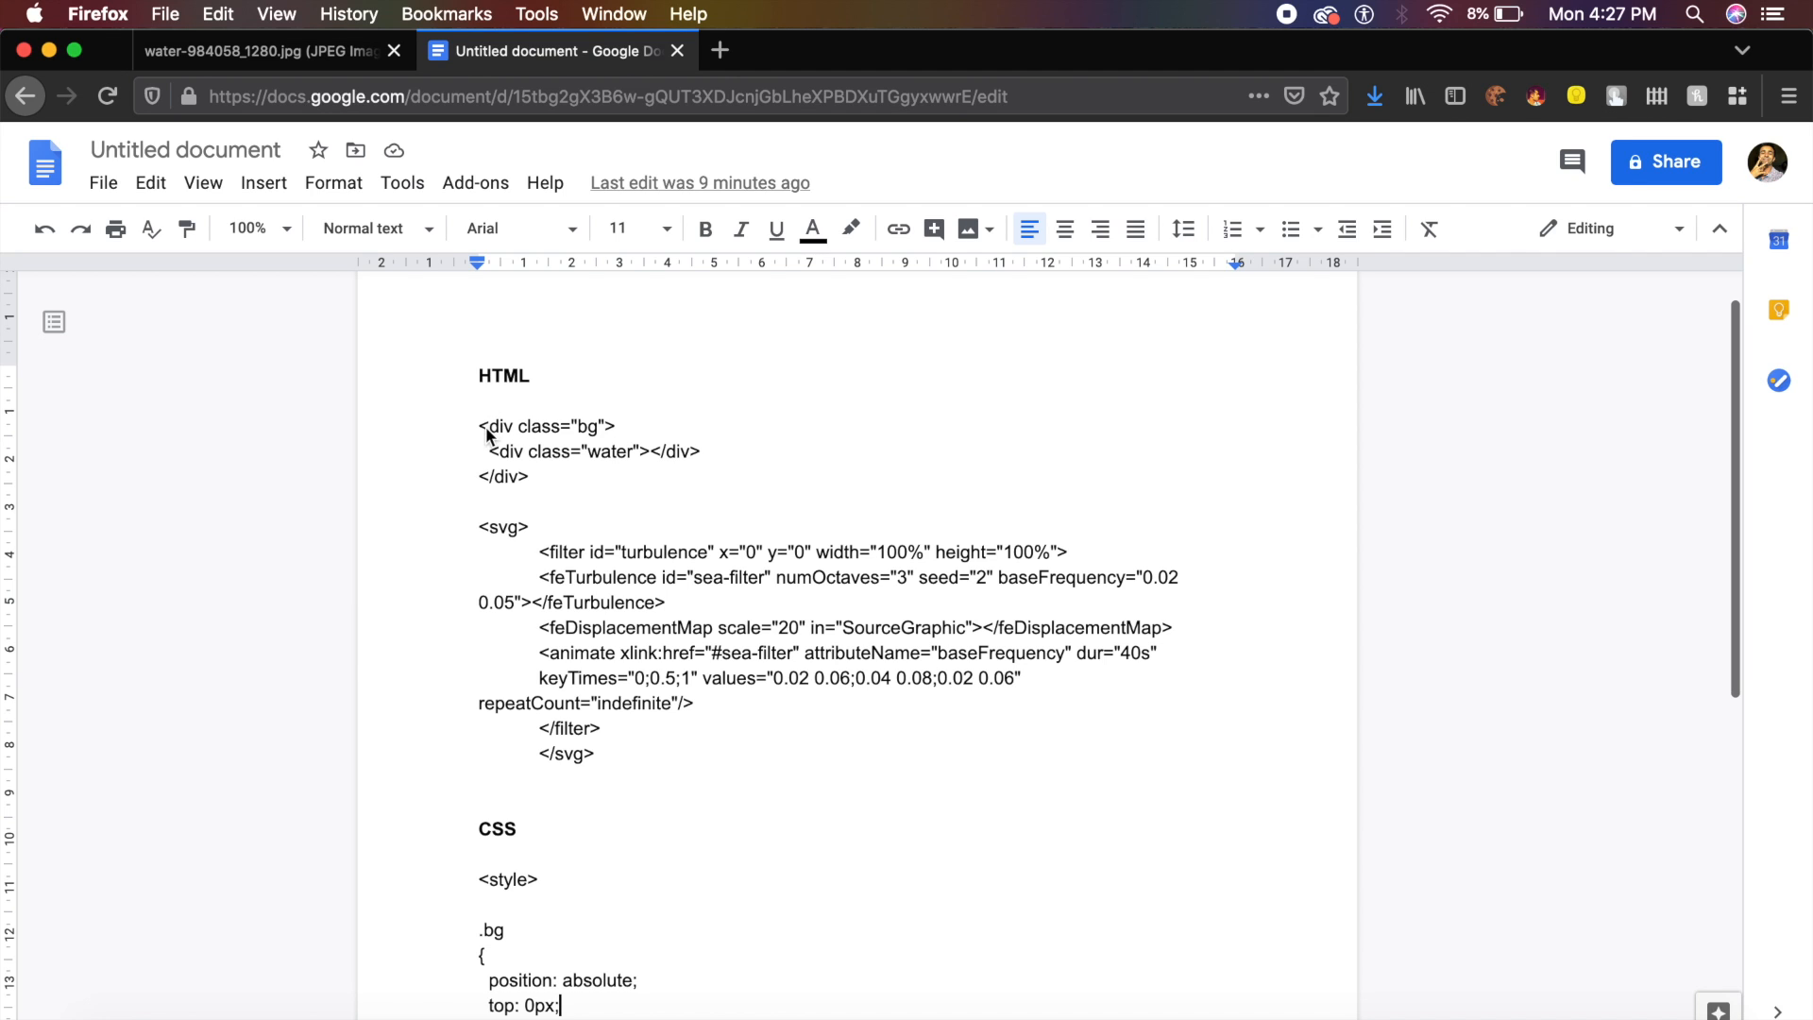
pyautogui.scroll(-5, 610, 746)
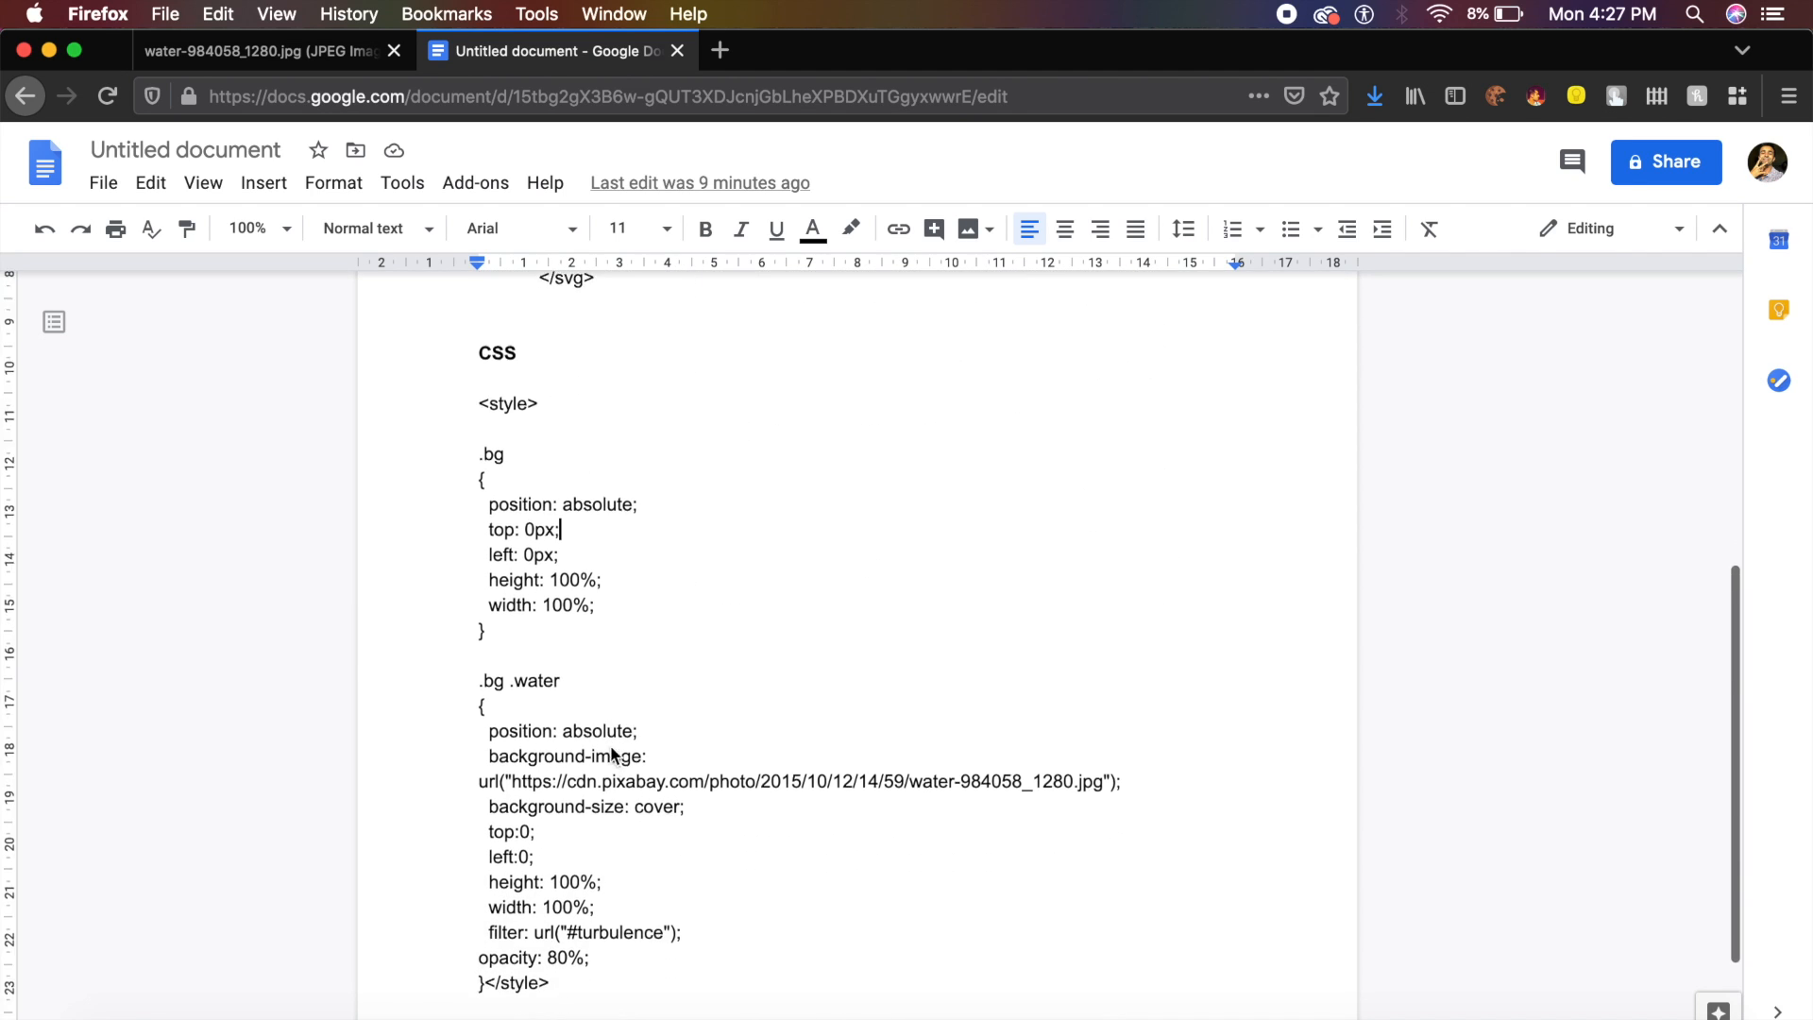
pyautogui.scroll(6, 610, 751)
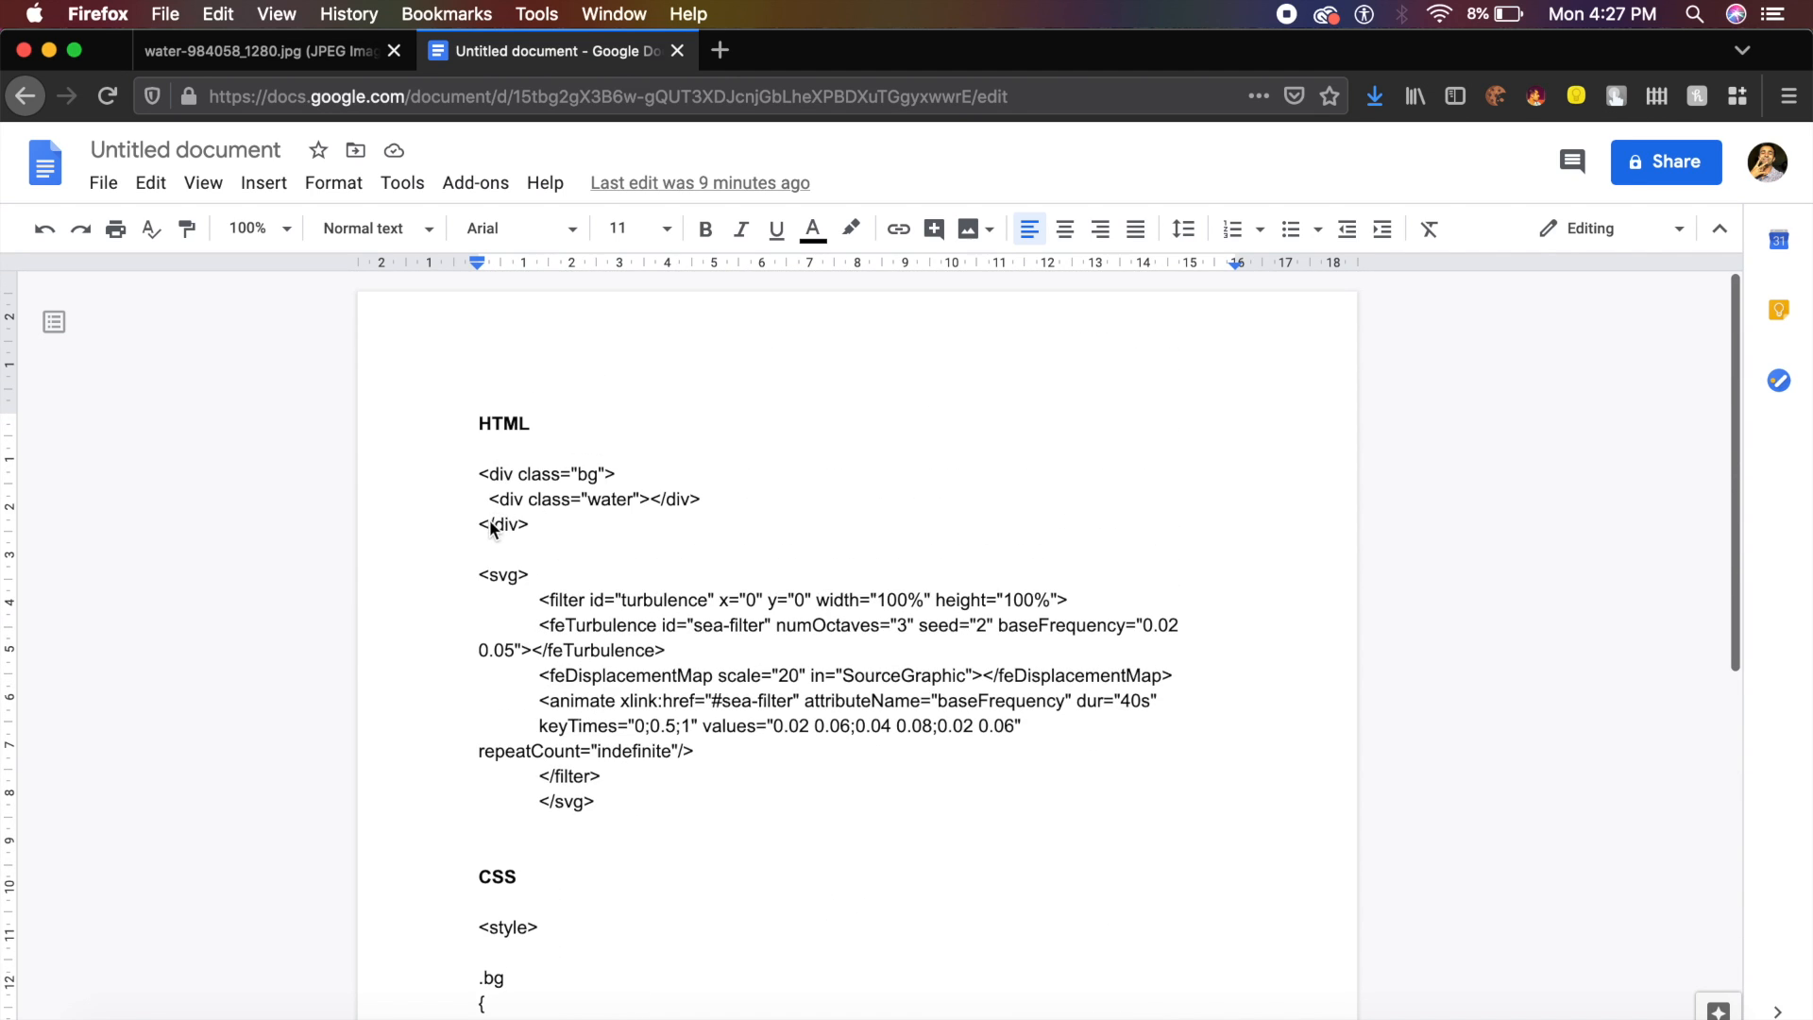
pyautogui.moveTo(479, 475); pyautogui.dragTo(711, 801)
pyautogui.press('super+c')
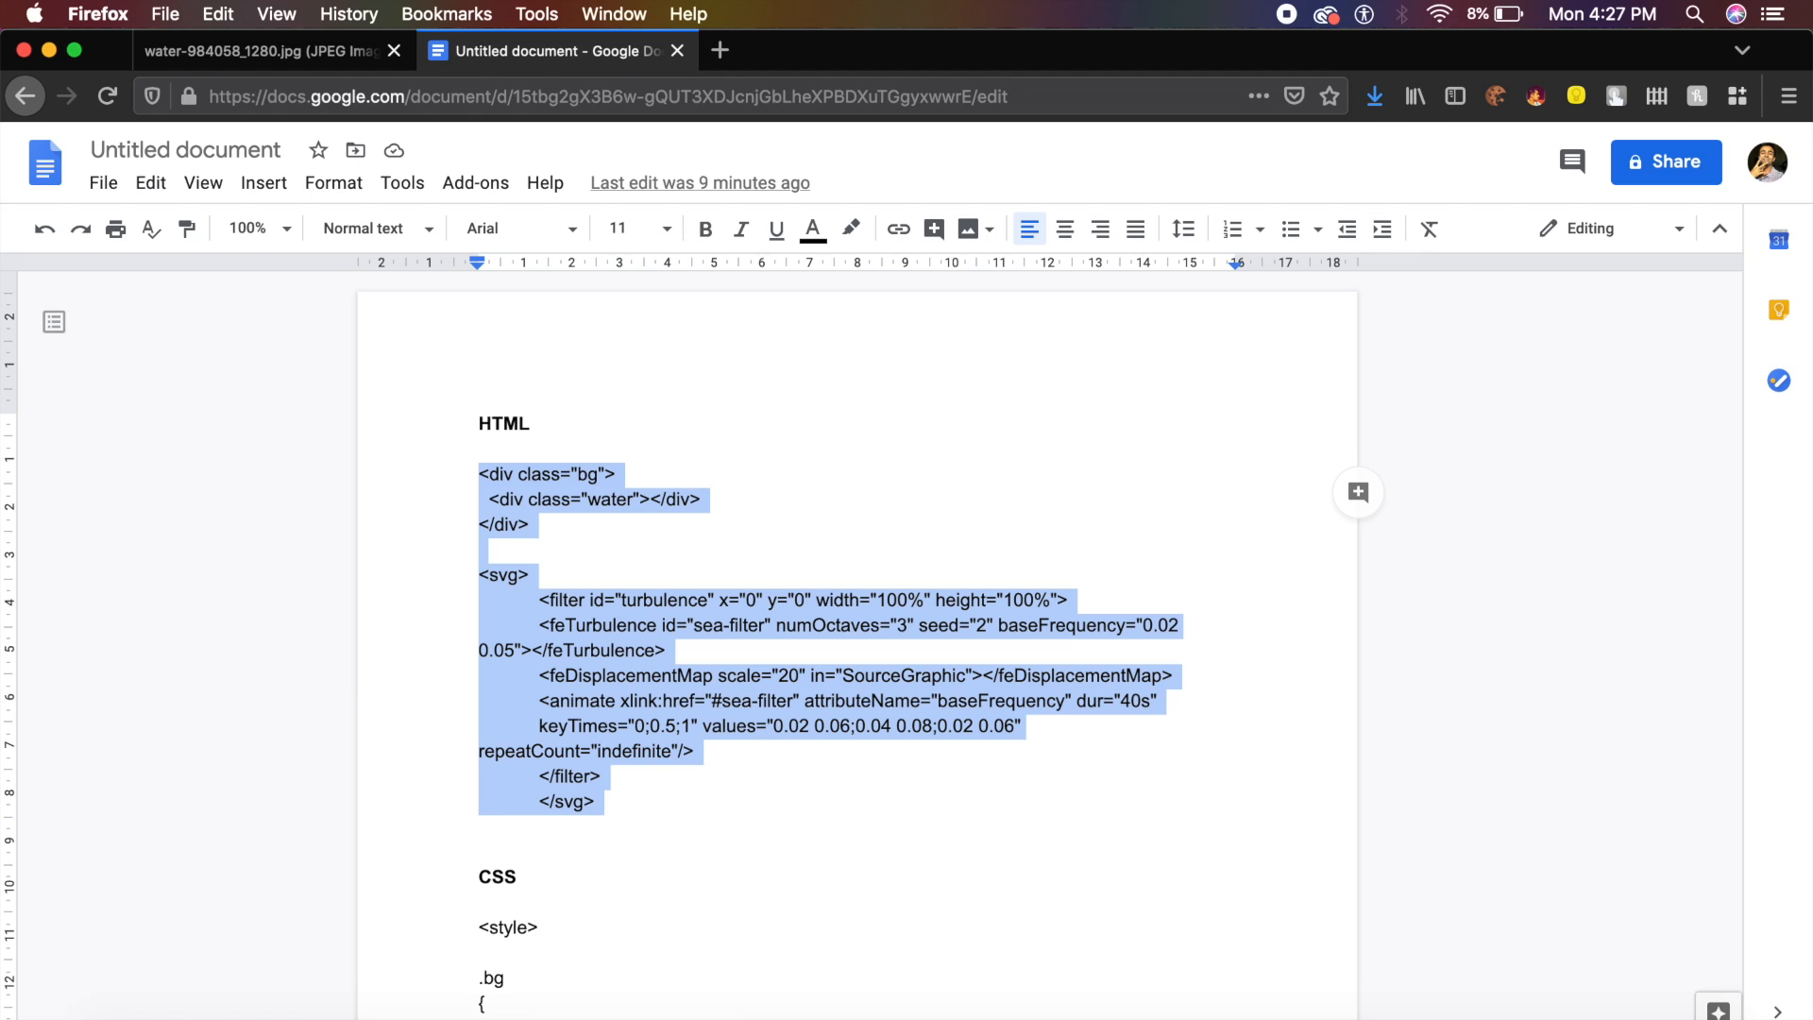
# Switch back to Adobe XD, paste the HTML snippet as embed code for the selected layer and save it
pyautogui.click(749, 1007)
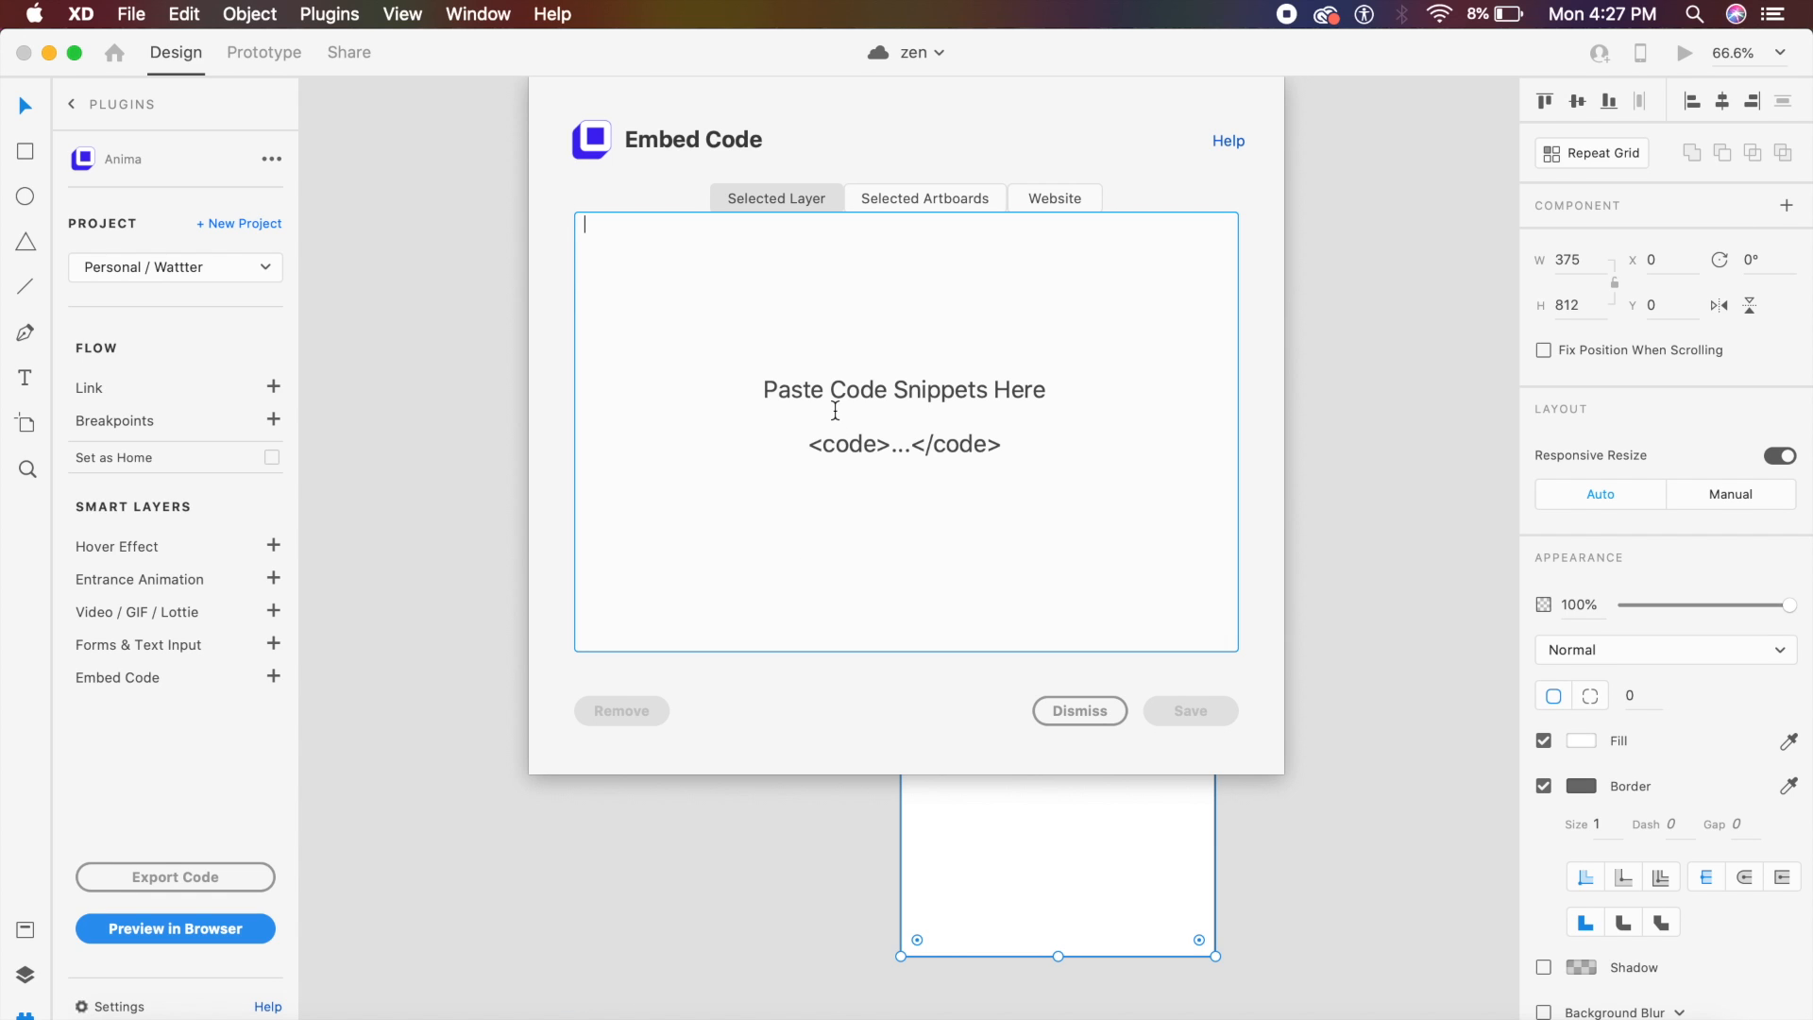
pyautogui.click(732, 298)
pyautogui.press('super+v')
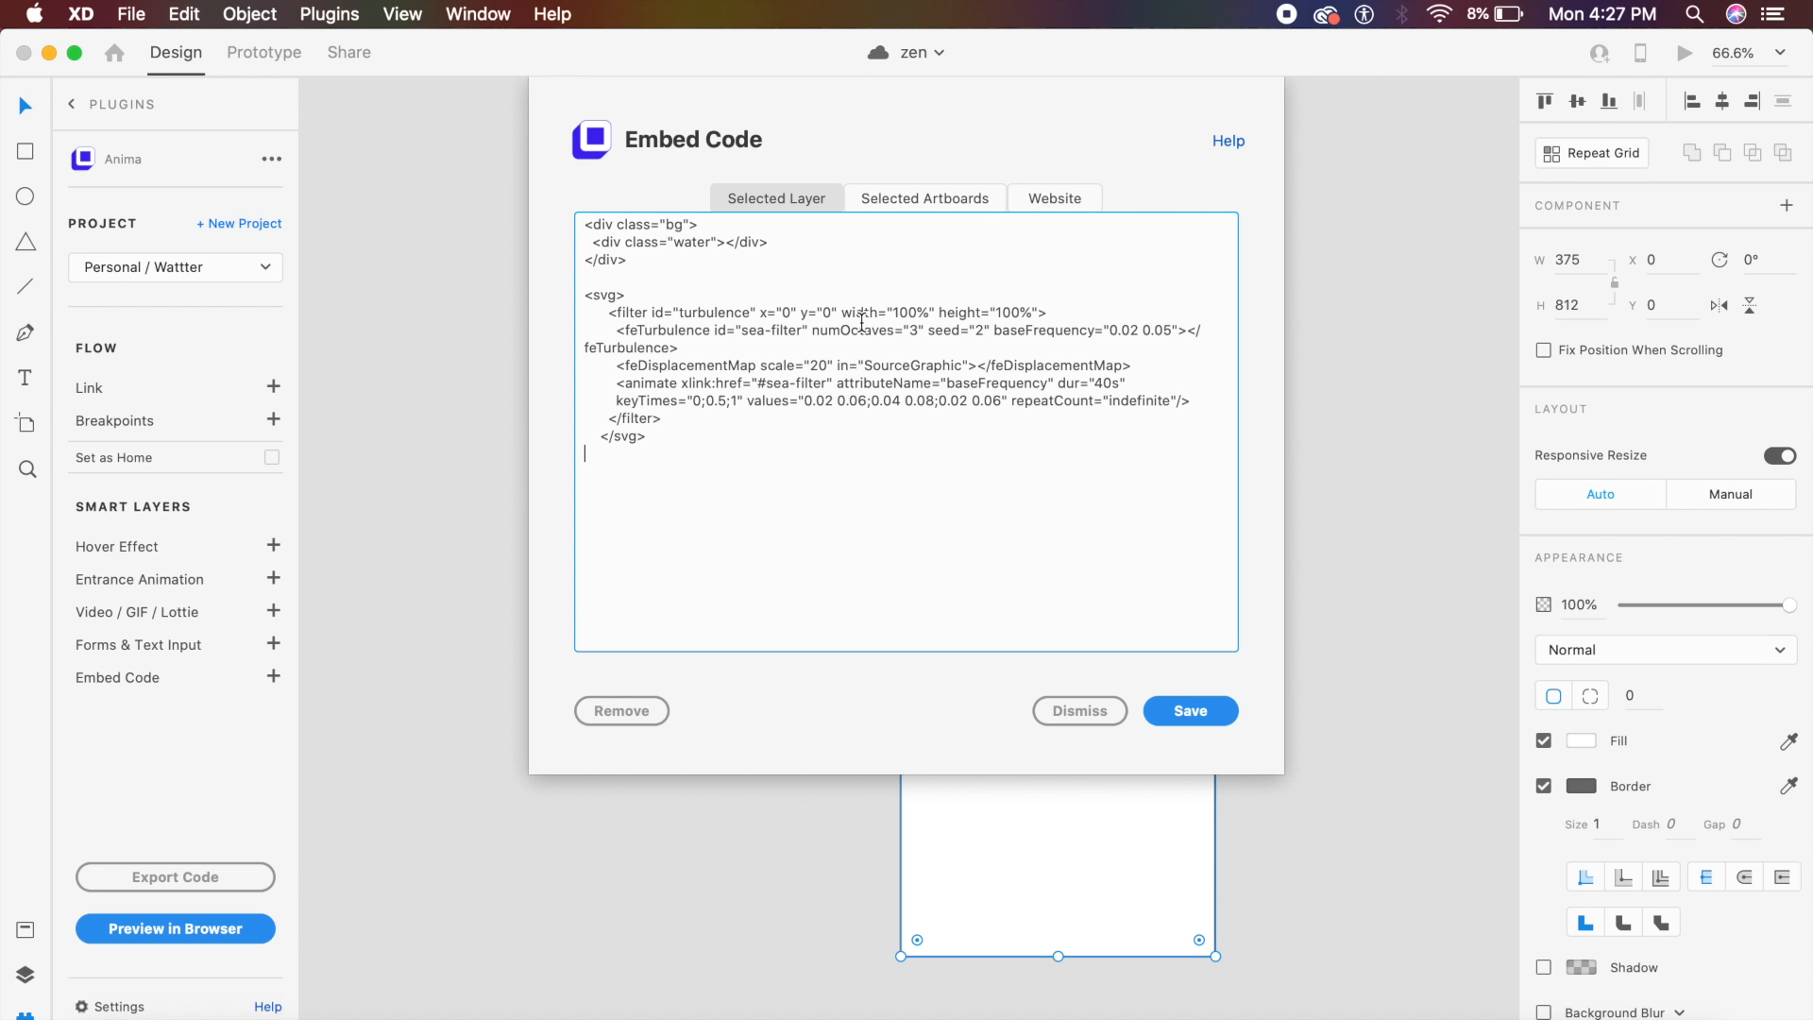
pyautogui.click(1195, 712)
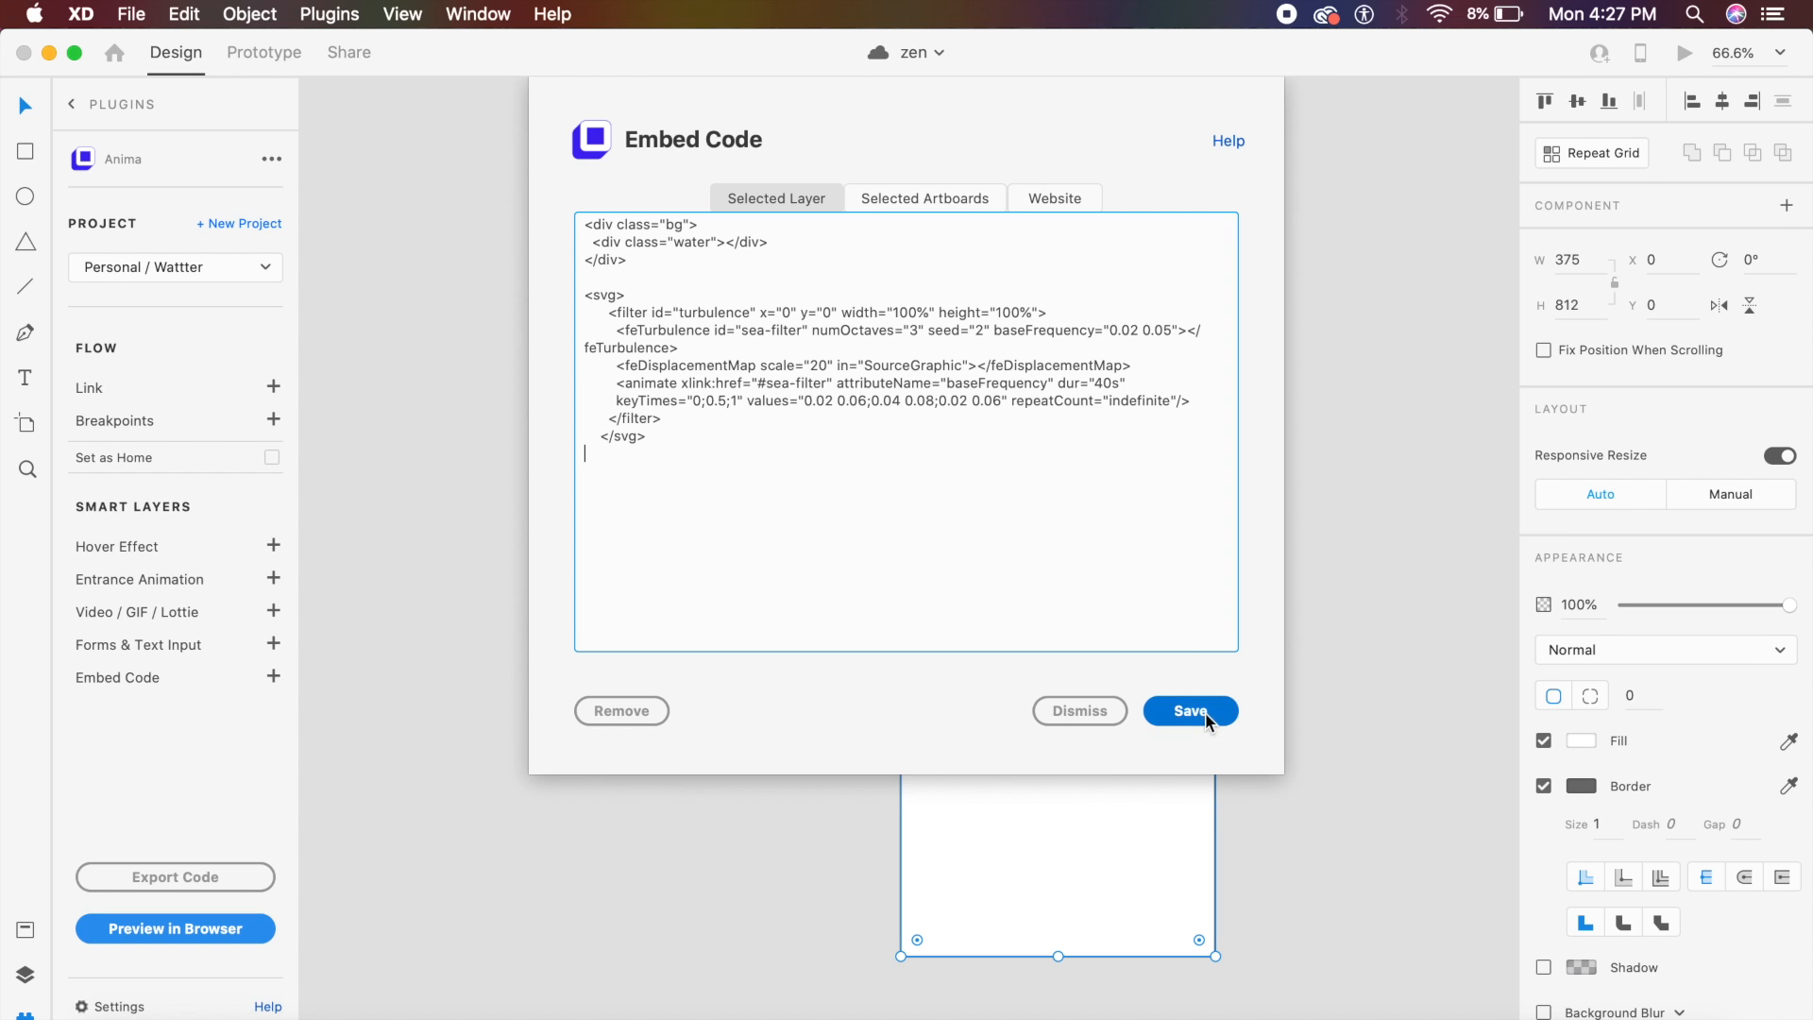
# Switch to the Google document in Firefox and select the whole CSS style block for copying
pyautogui.click(545, 1007)
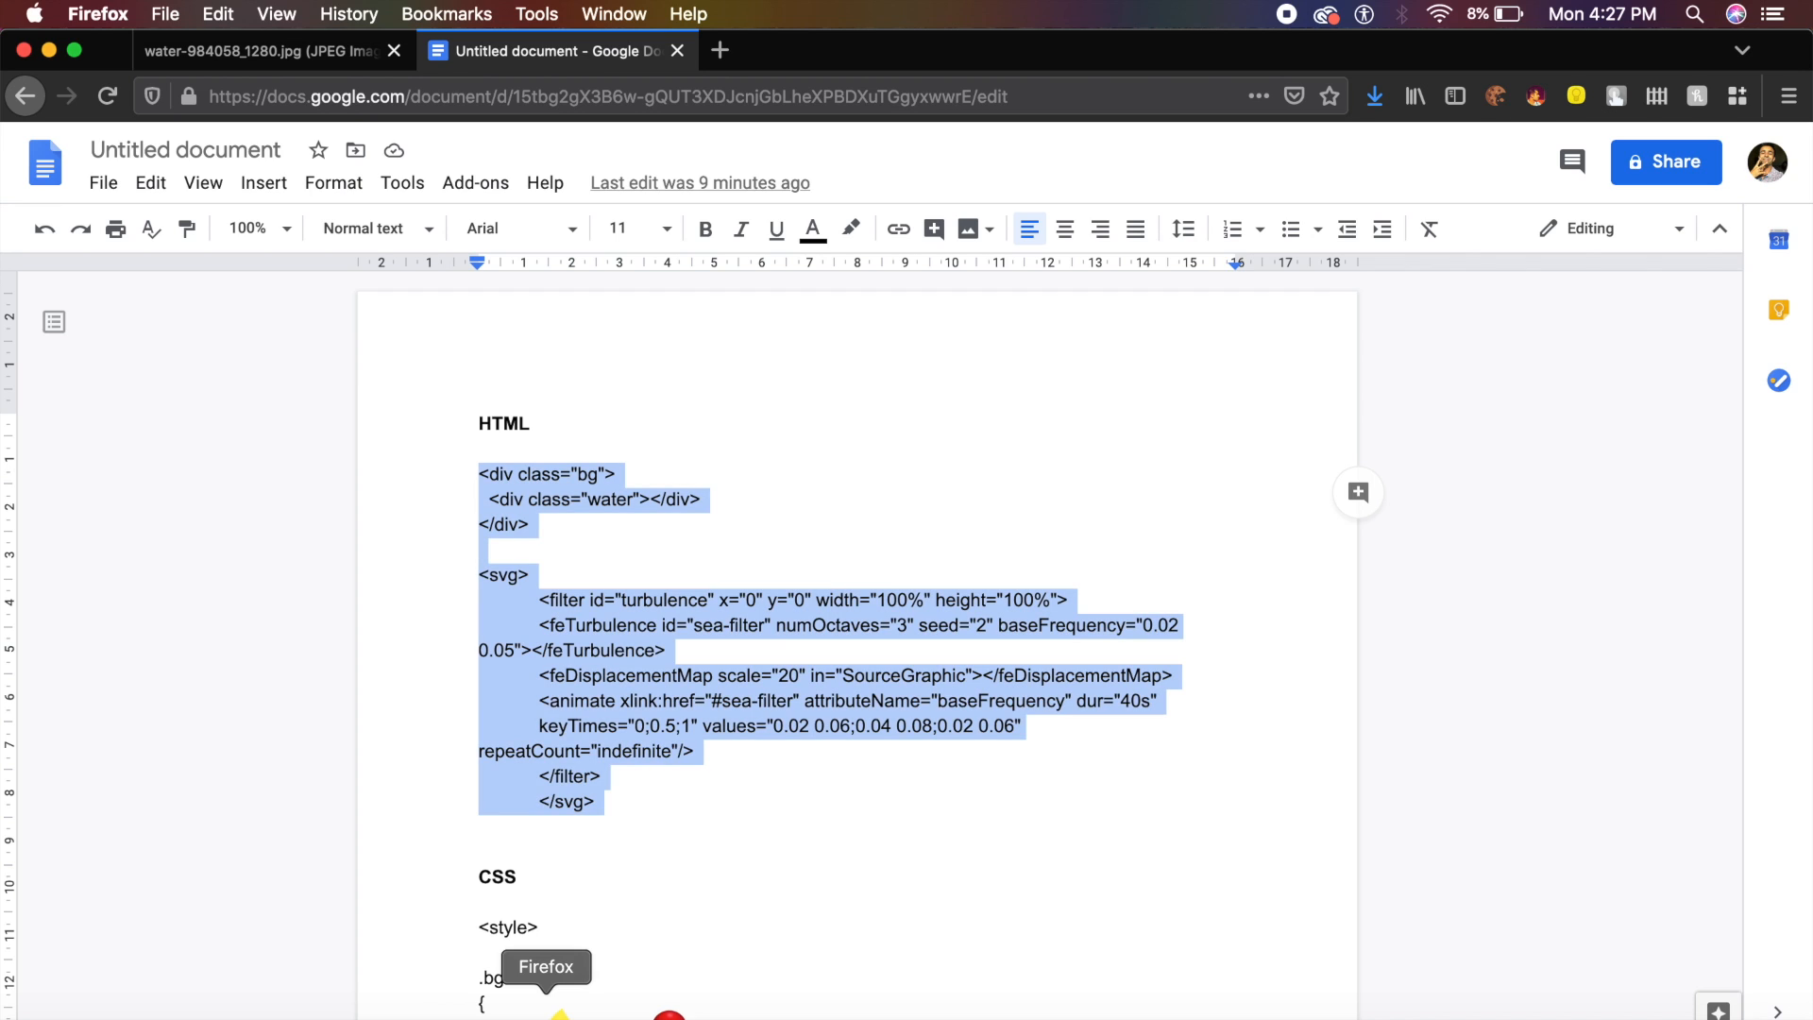
pyautogui.click(695, 708)
pyautogui.scroll(-10, 695, 709)
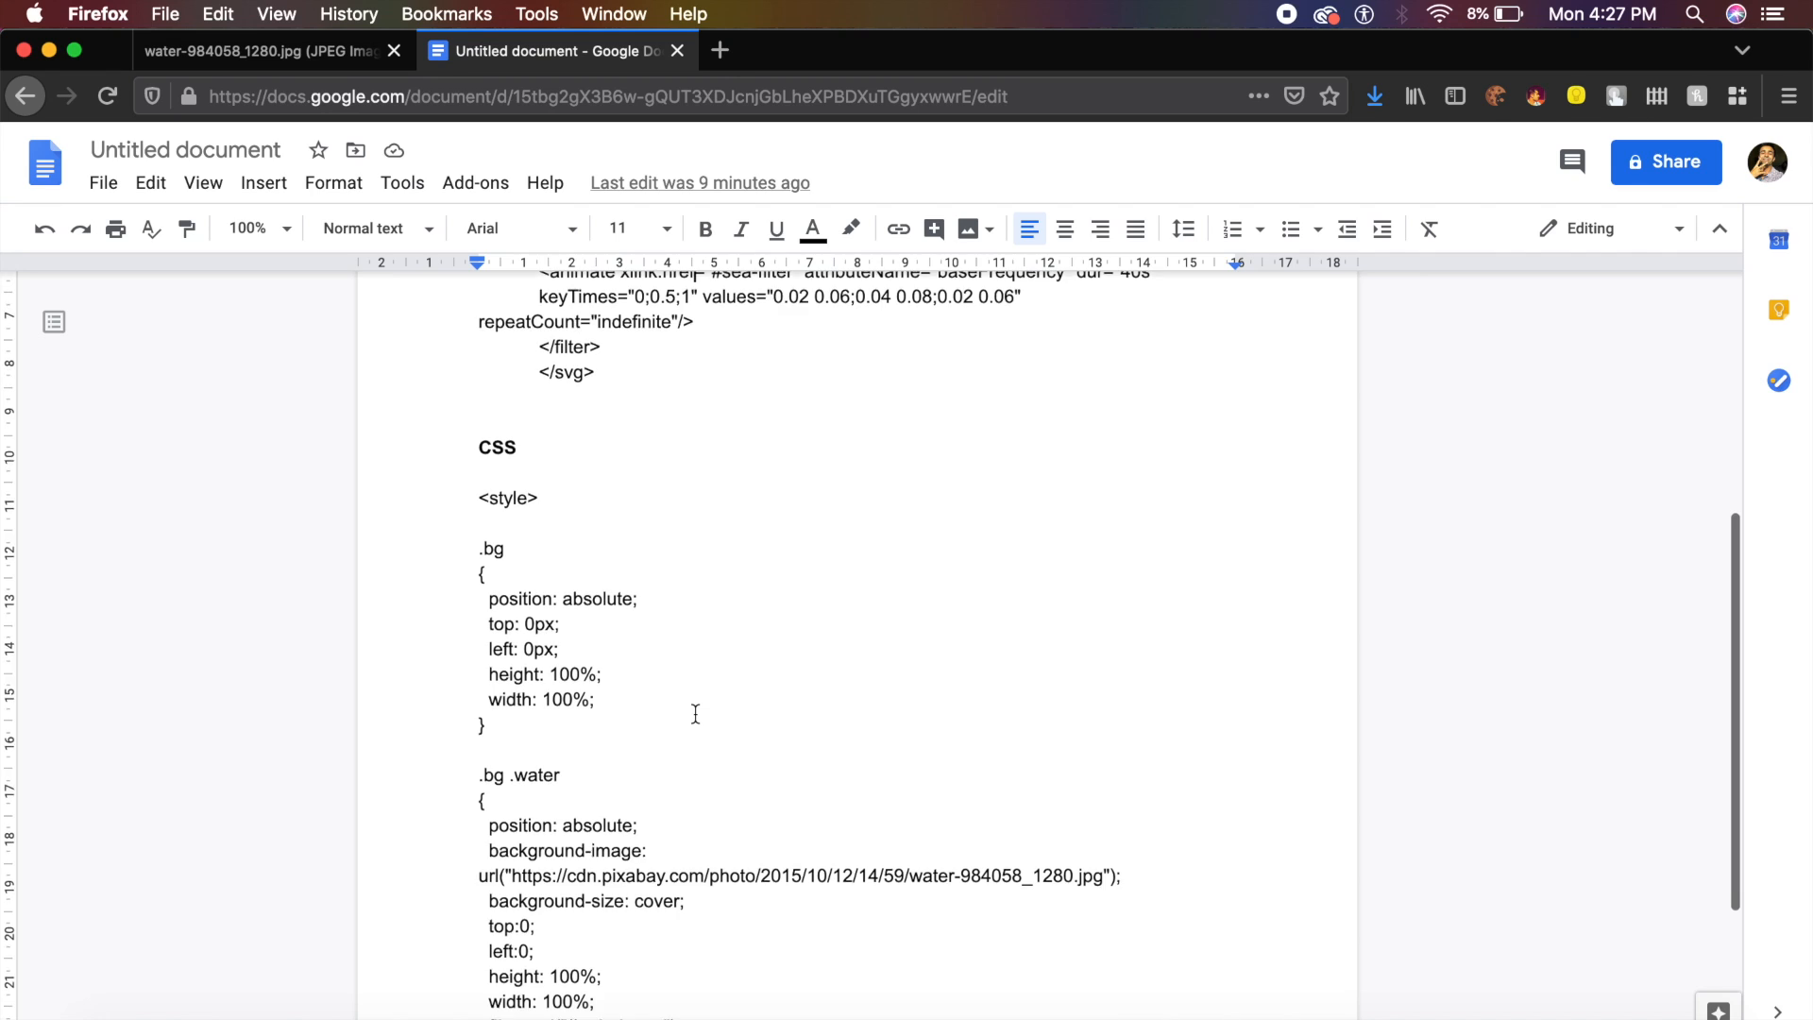
pyautogui.moveTo(479, 335); pyautogui.dragTo(610, 970)
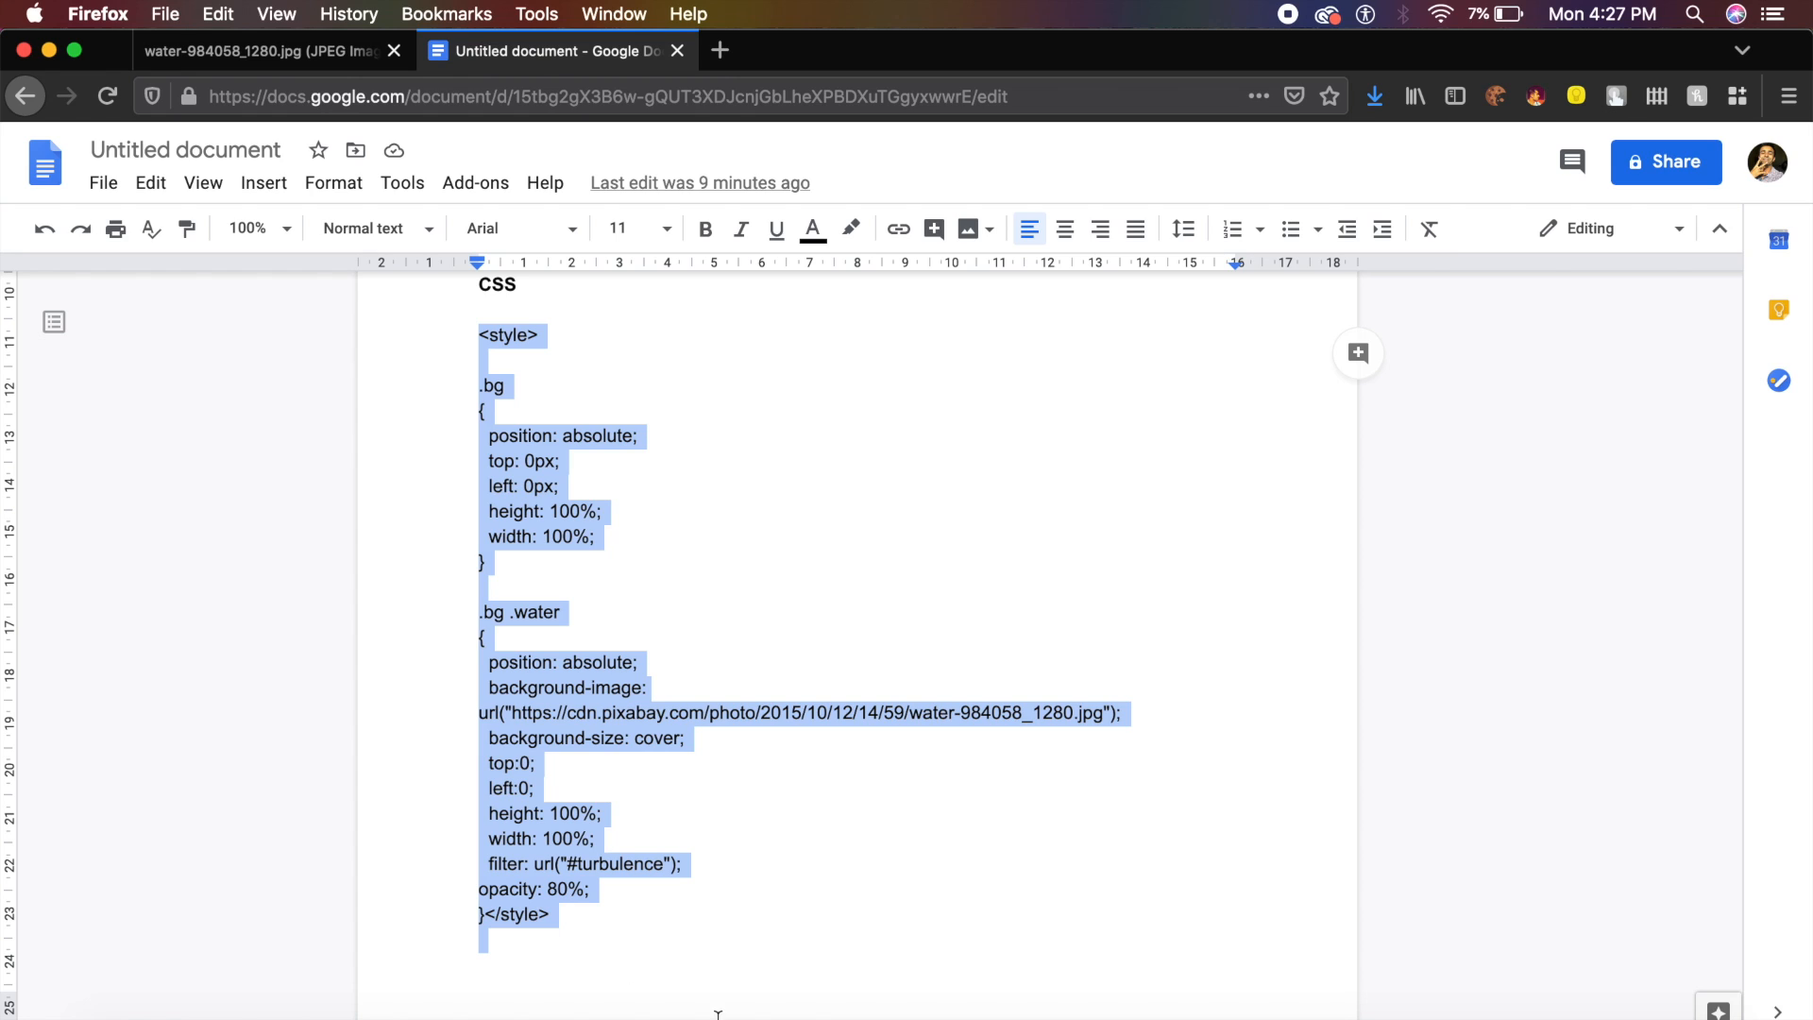
# Back in Adobe XD, reopen the rectangle's embedded code and paste the CSS style block below the closing svg tag
pyautogui.moveTo(685, 1019)
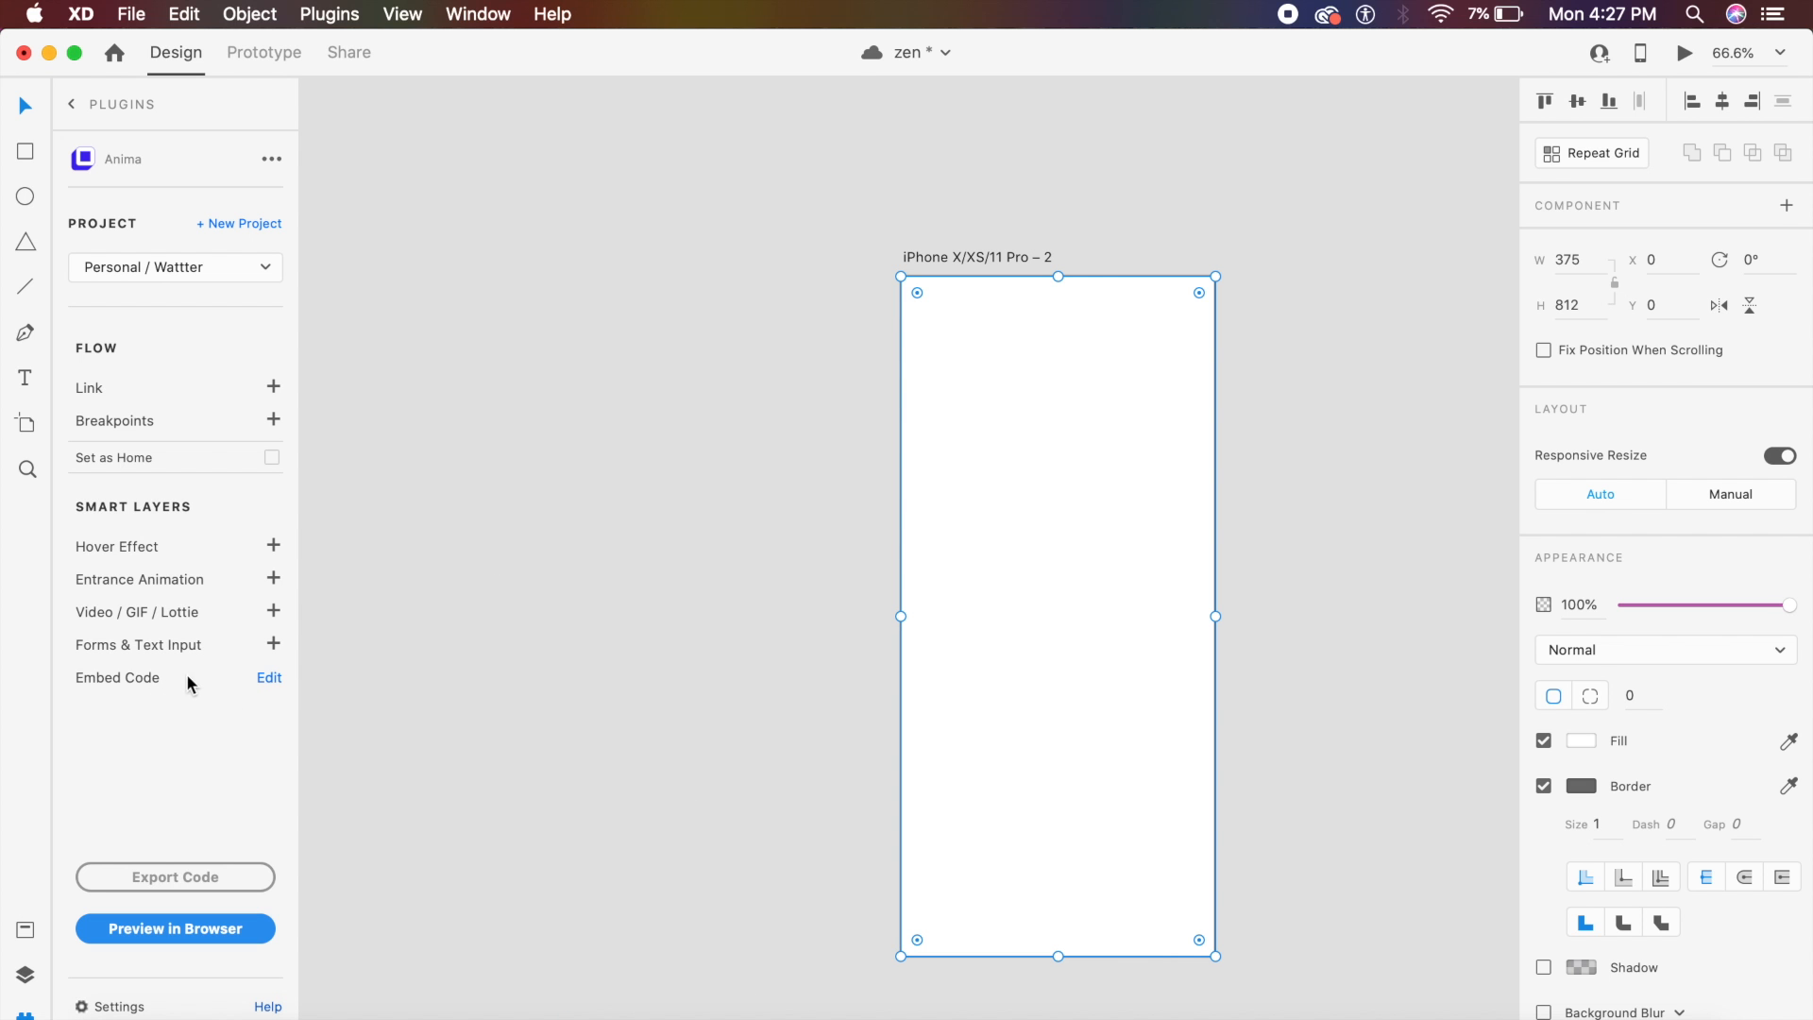
pyautogui.click(269, 680)
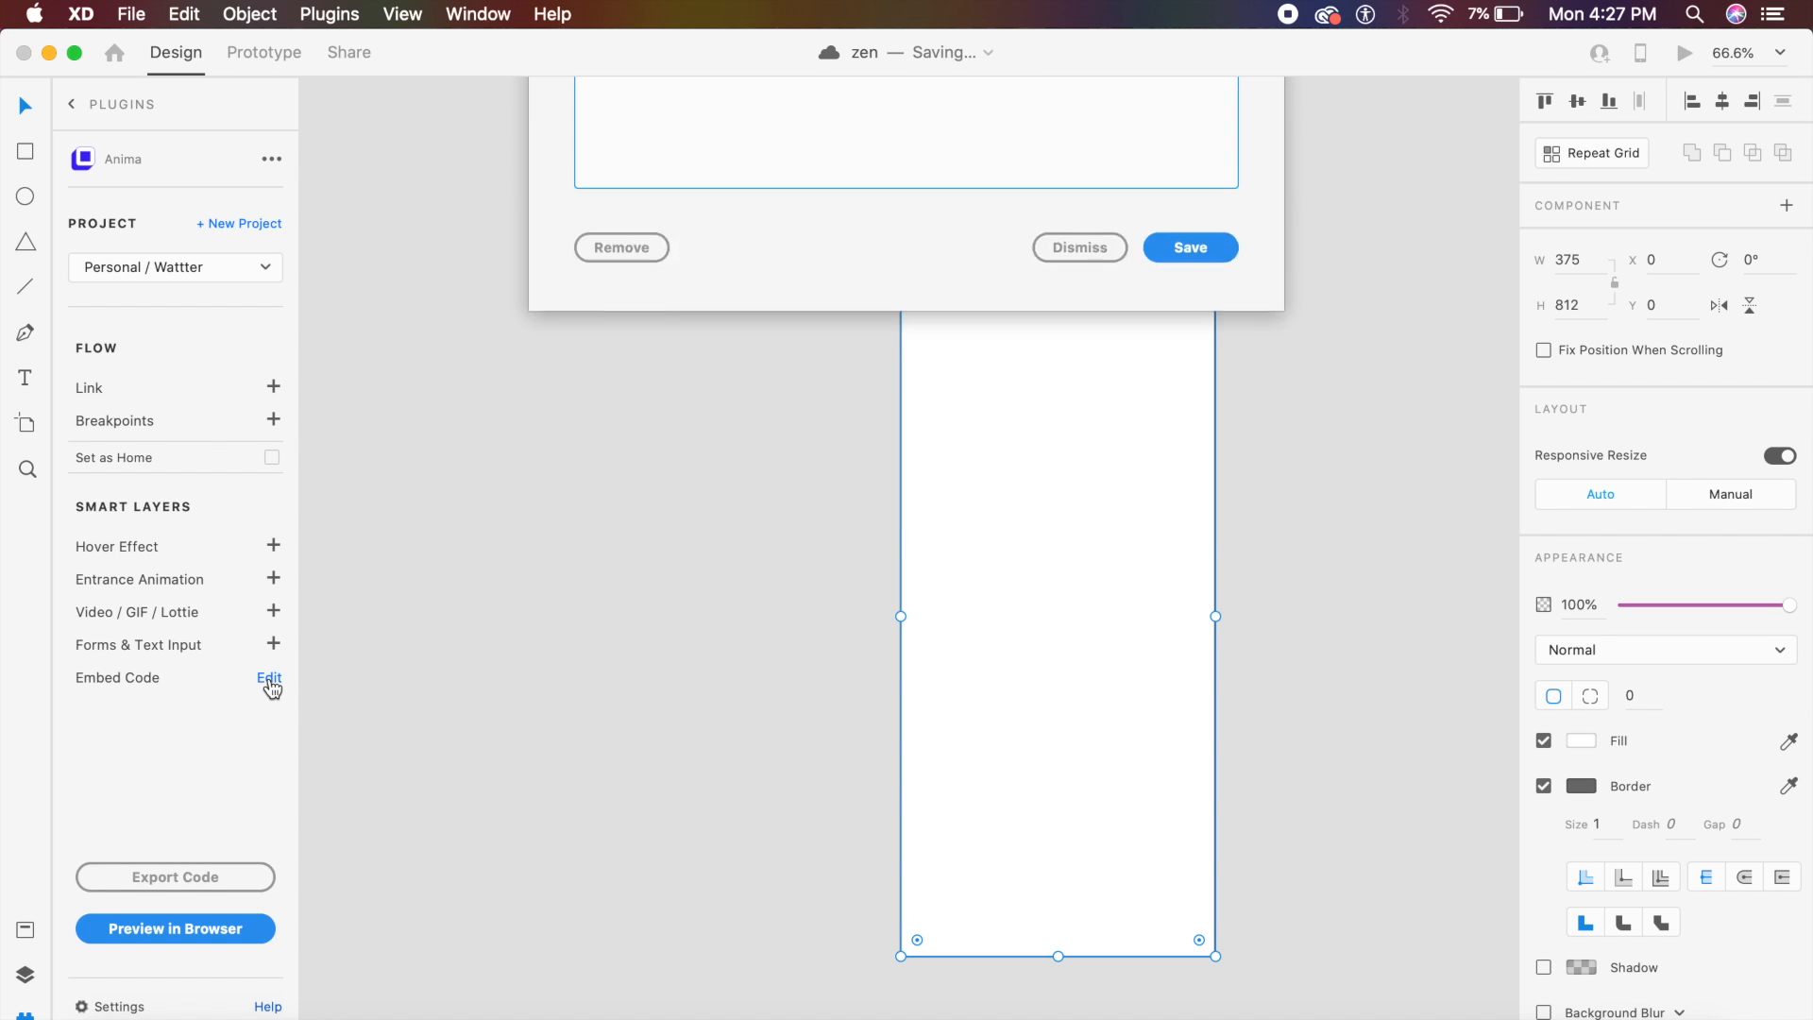
pyautogui.click(684, 519)
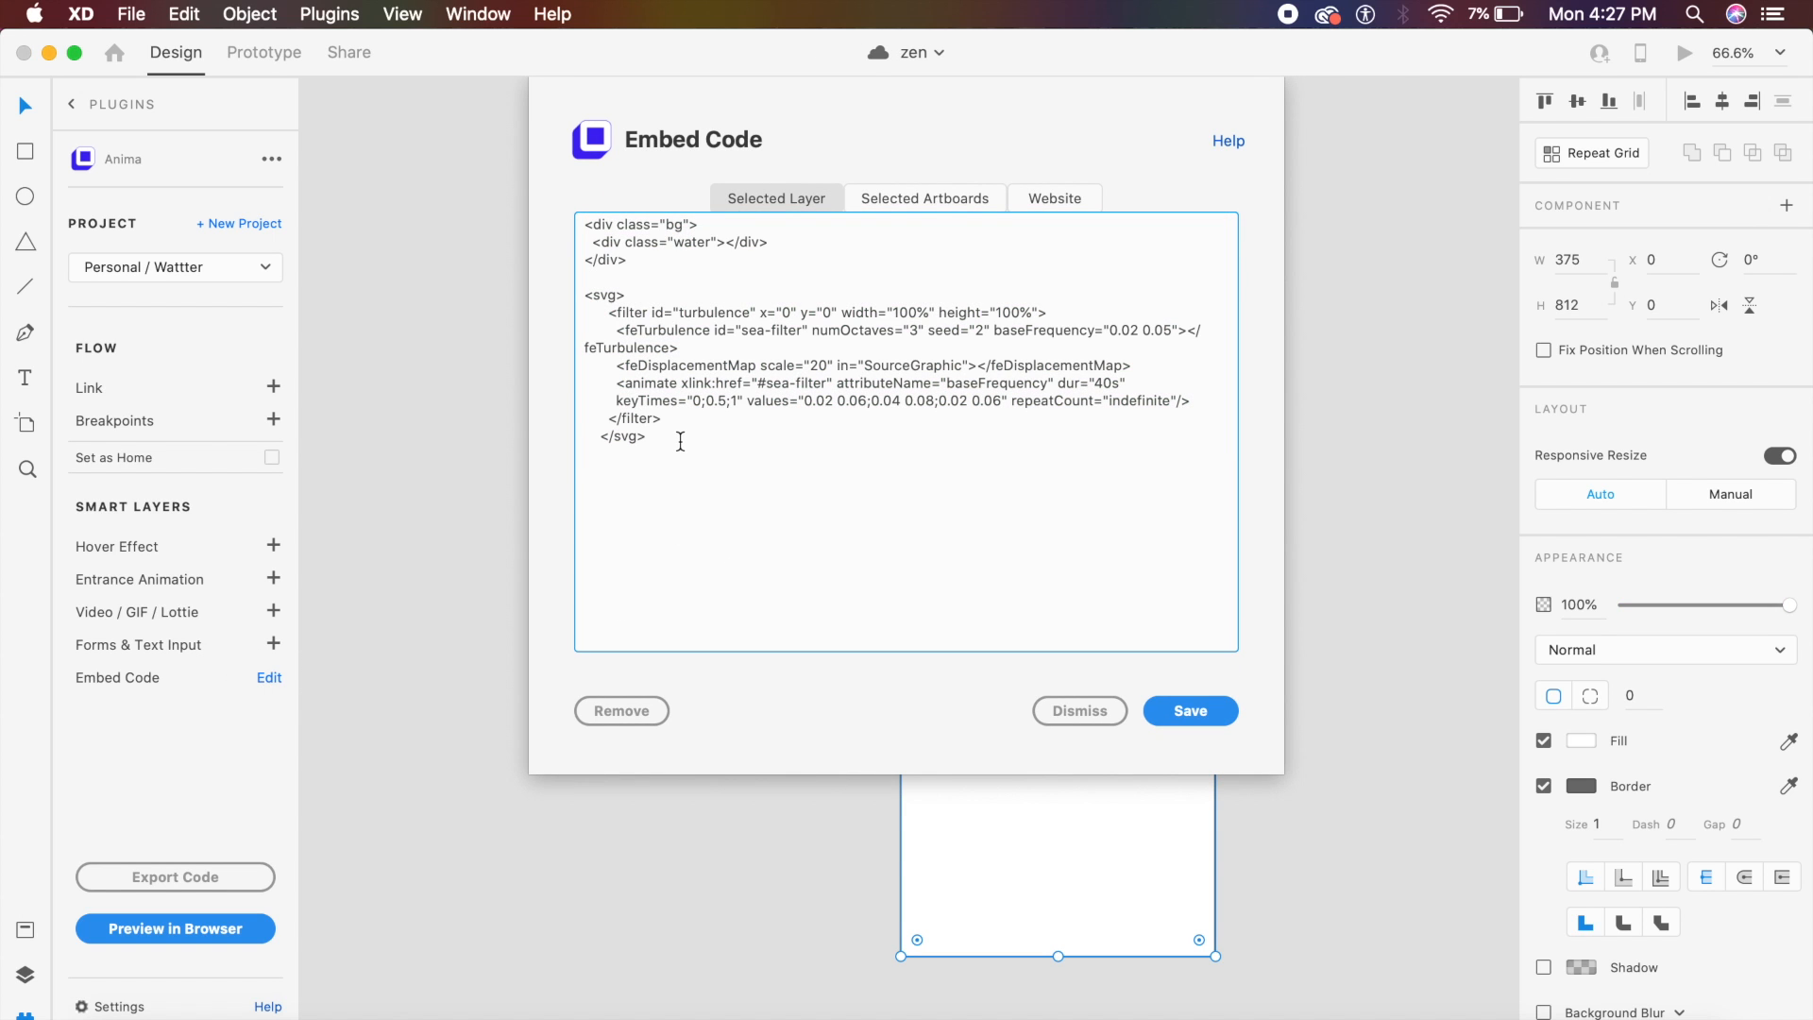
pyautogui.press('Return')
pyautogui.press('super+v')
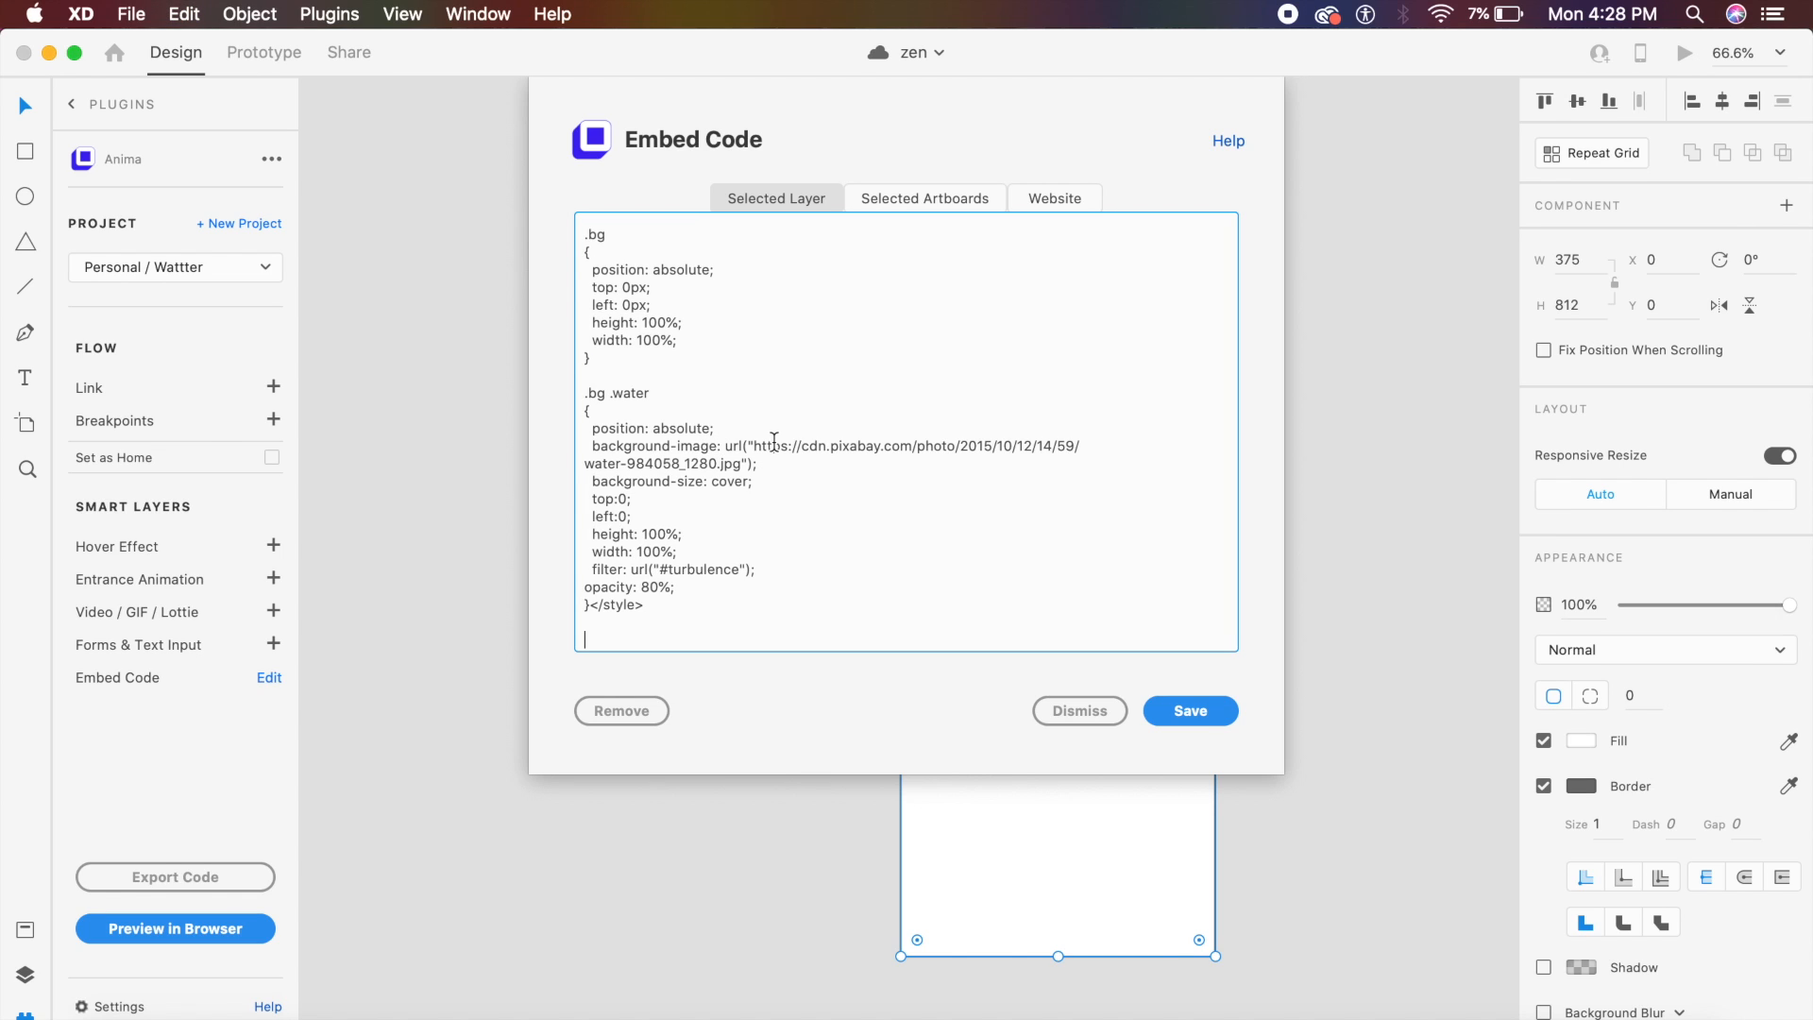
# Review the combined HTML and CSS back to its first line, save the embed code and deselect the rectangle
pyautogui.click(761, 377)
pyautogui.click(886, 408)
pyautogui.press('Up')
pyautogui.press('Up')
pyautogui.press('Up')
pyautogui.press('Up')
pyautogui.press('Up')
pyautogui.press('Up')
pyautogui.press('Up')
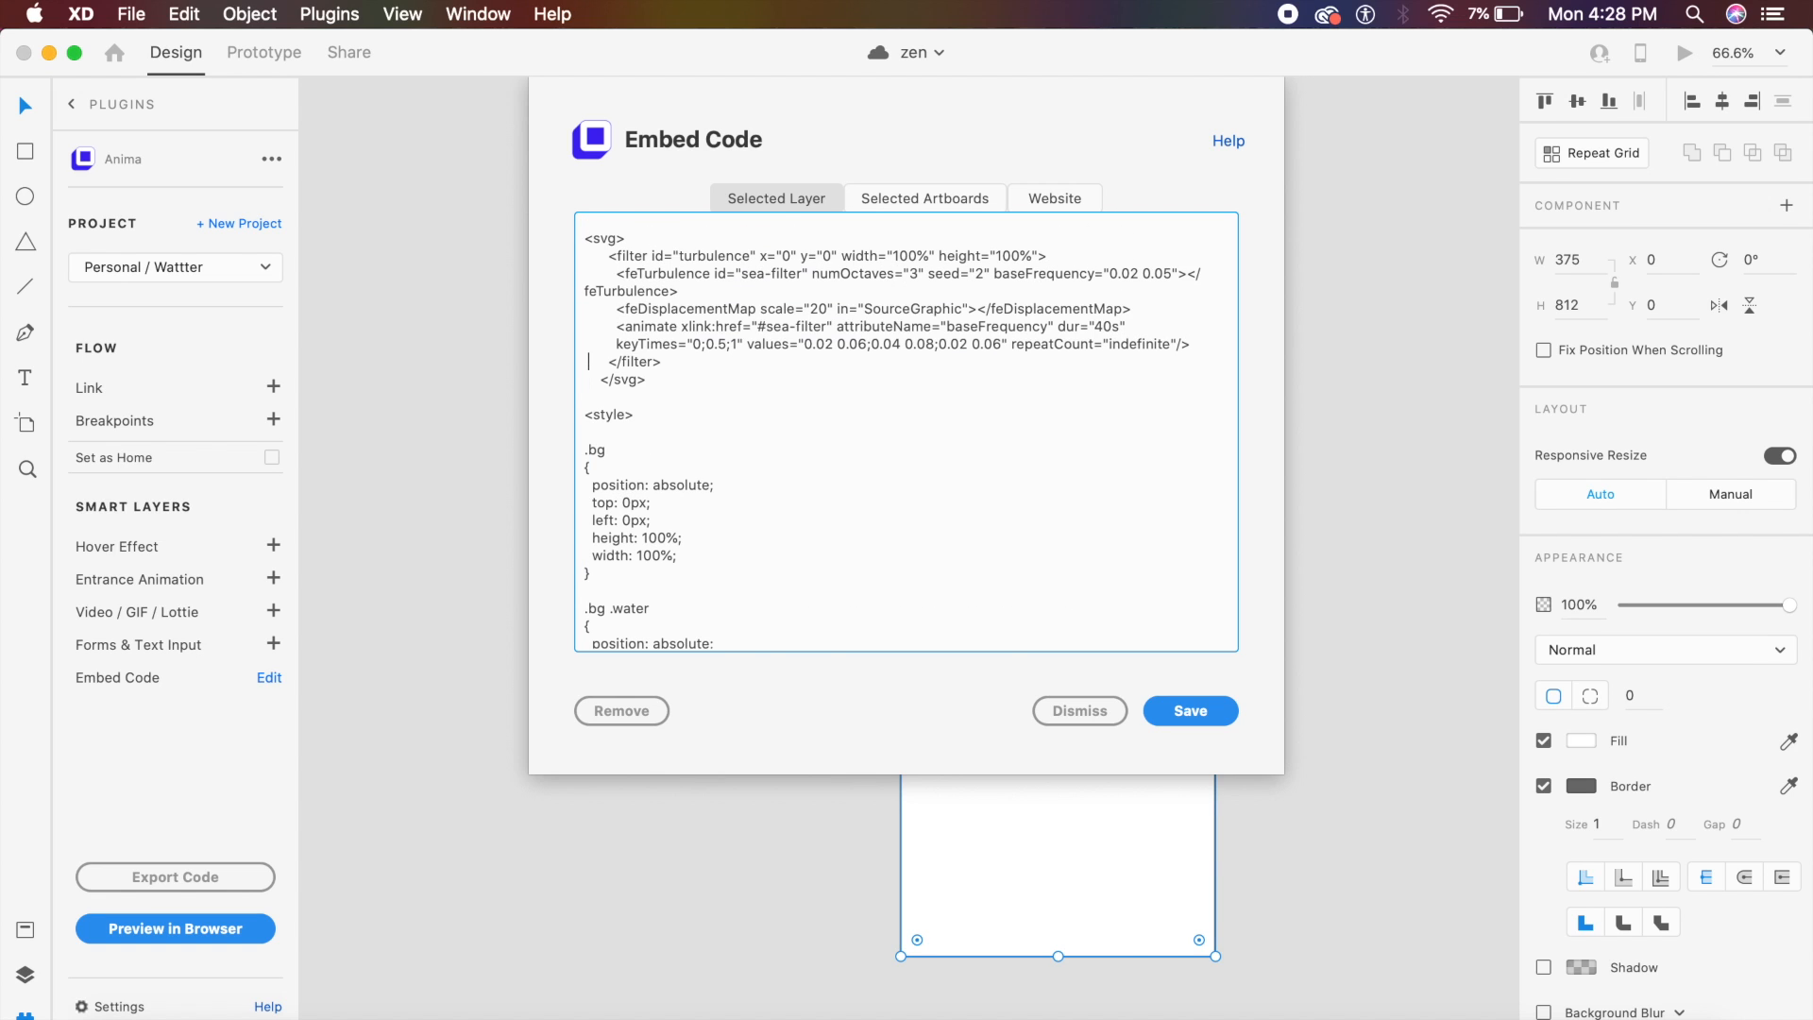
pyautogui.press('Up')
pyautogui.press('Up')
pyautogui.press('Up')
pyautogui.press('Up')
pyautogui.press('Up')
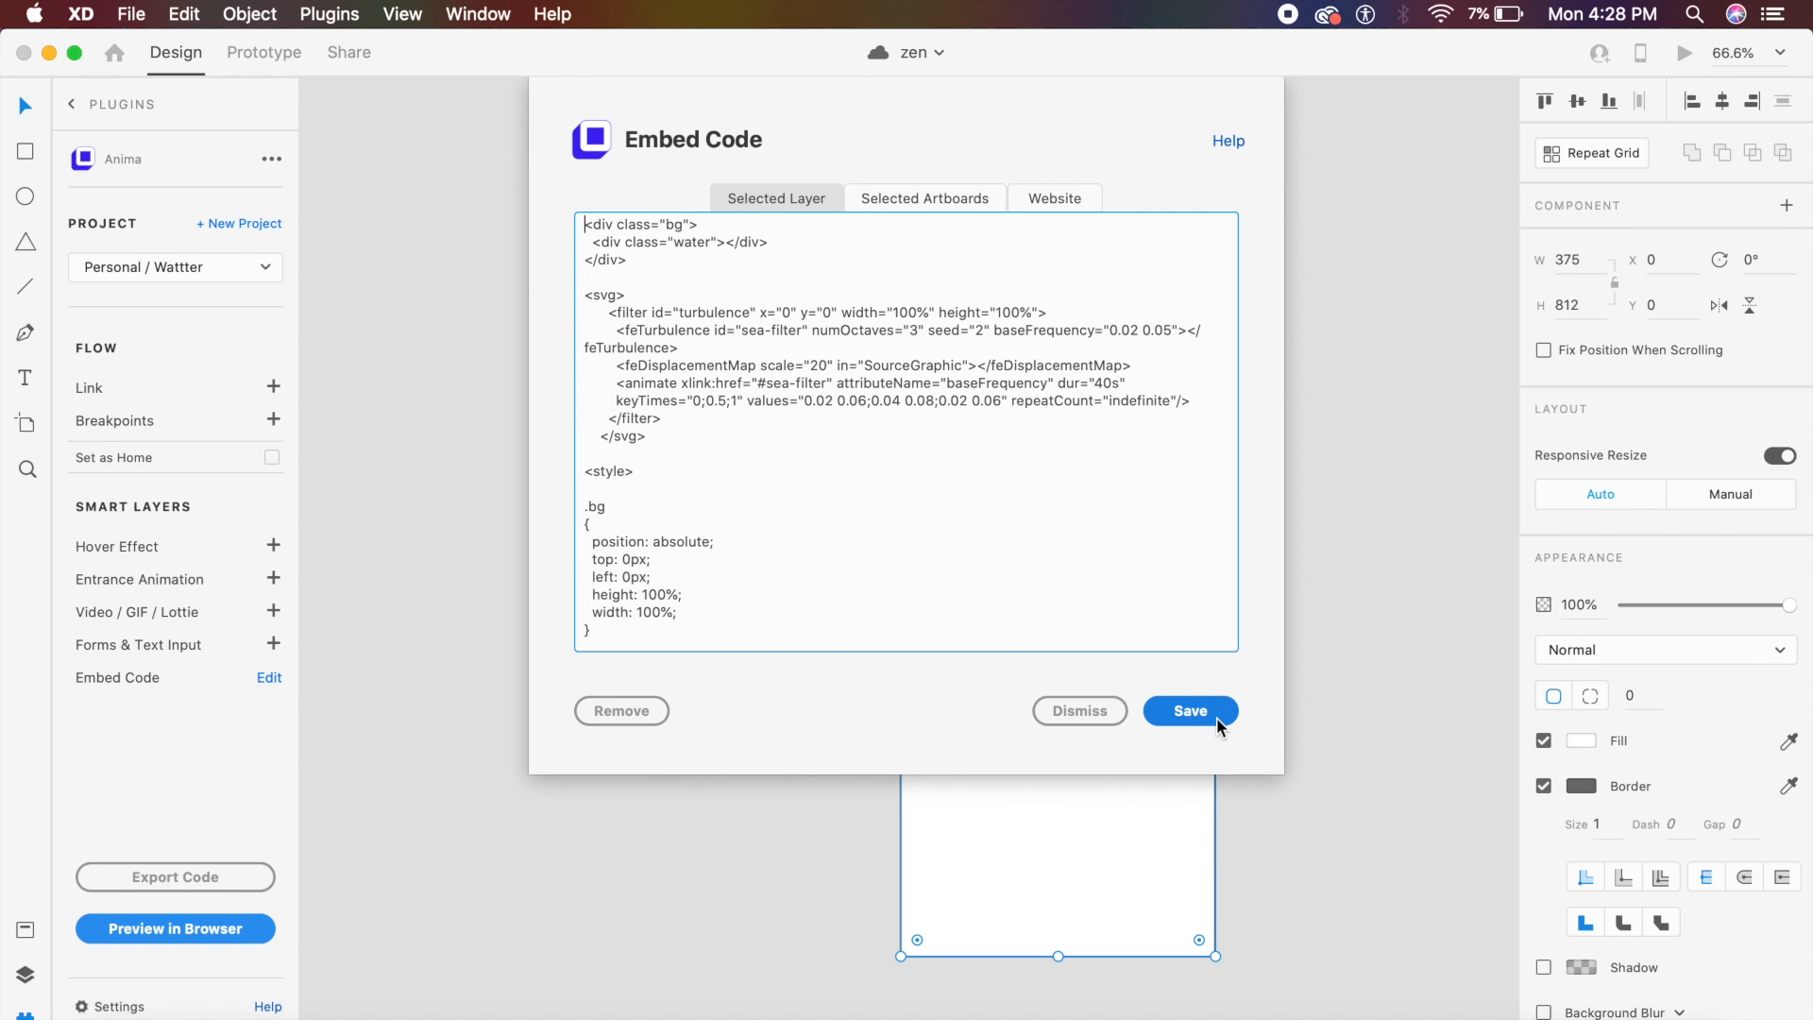
pyautogui.click(1190, 710)
pyautogui.click(678, 574)
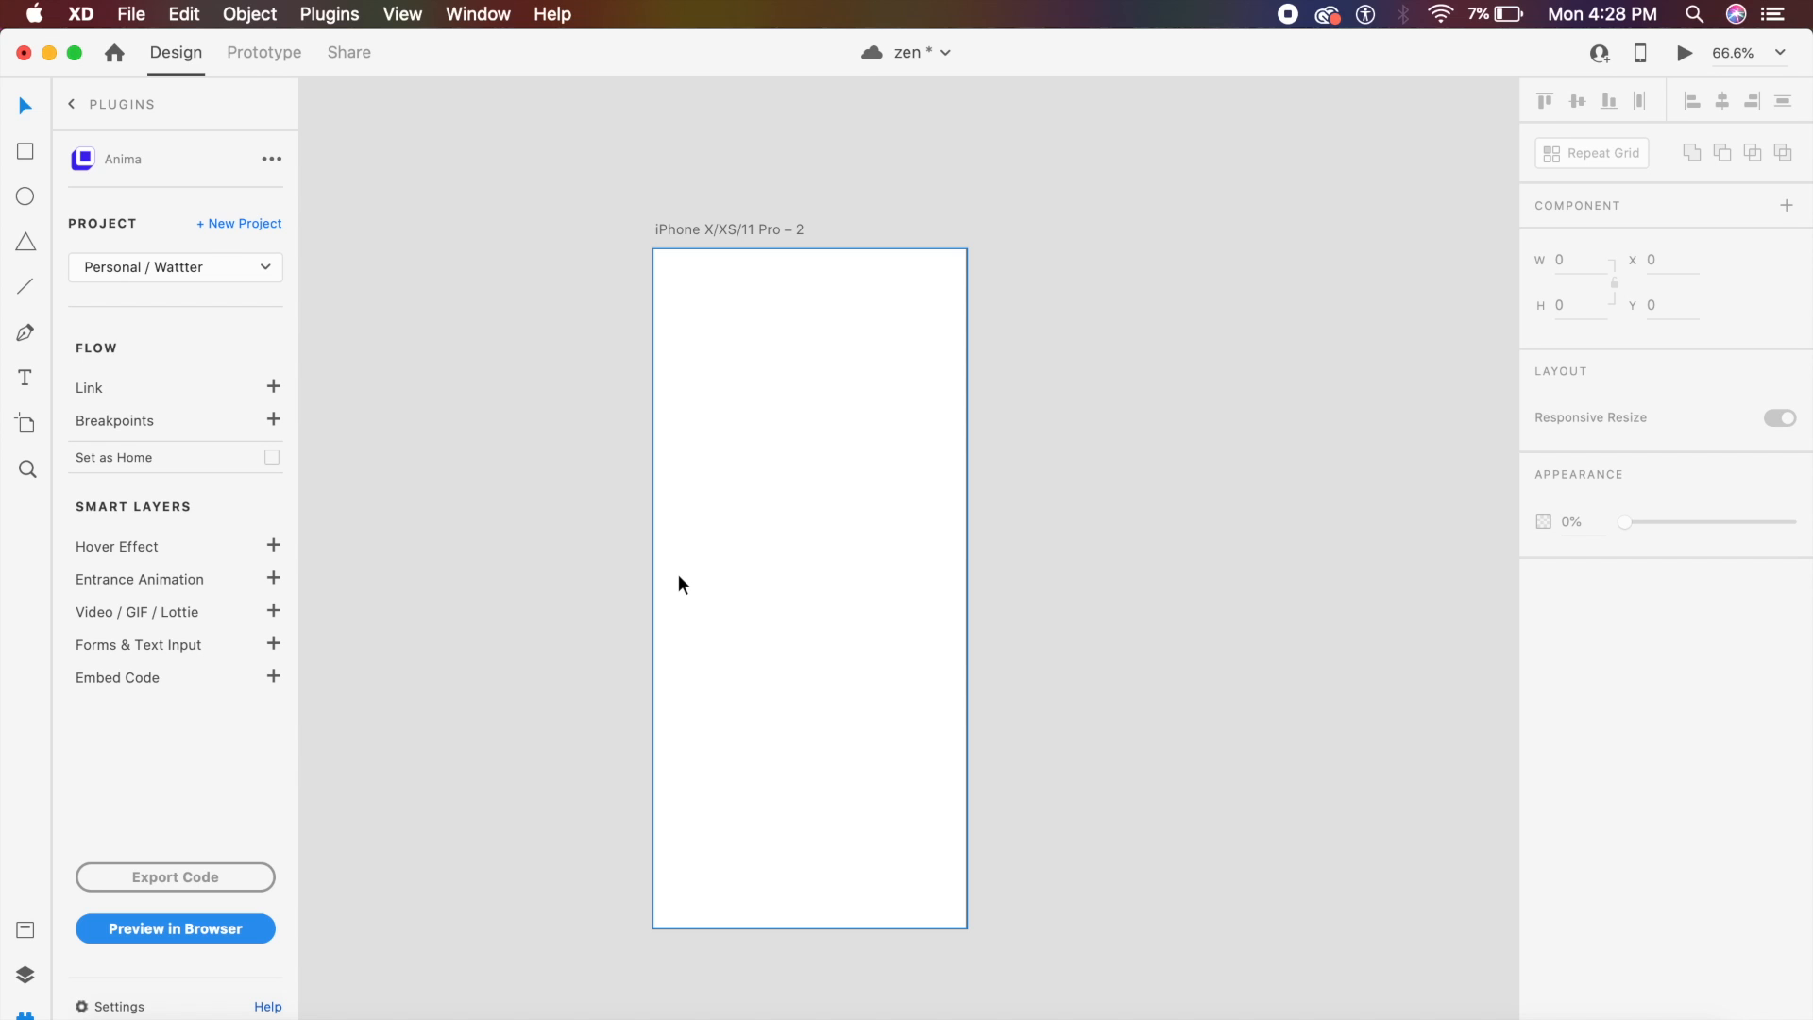
pyautogui.click(681, 231)
pyautogui.click(504, 346)
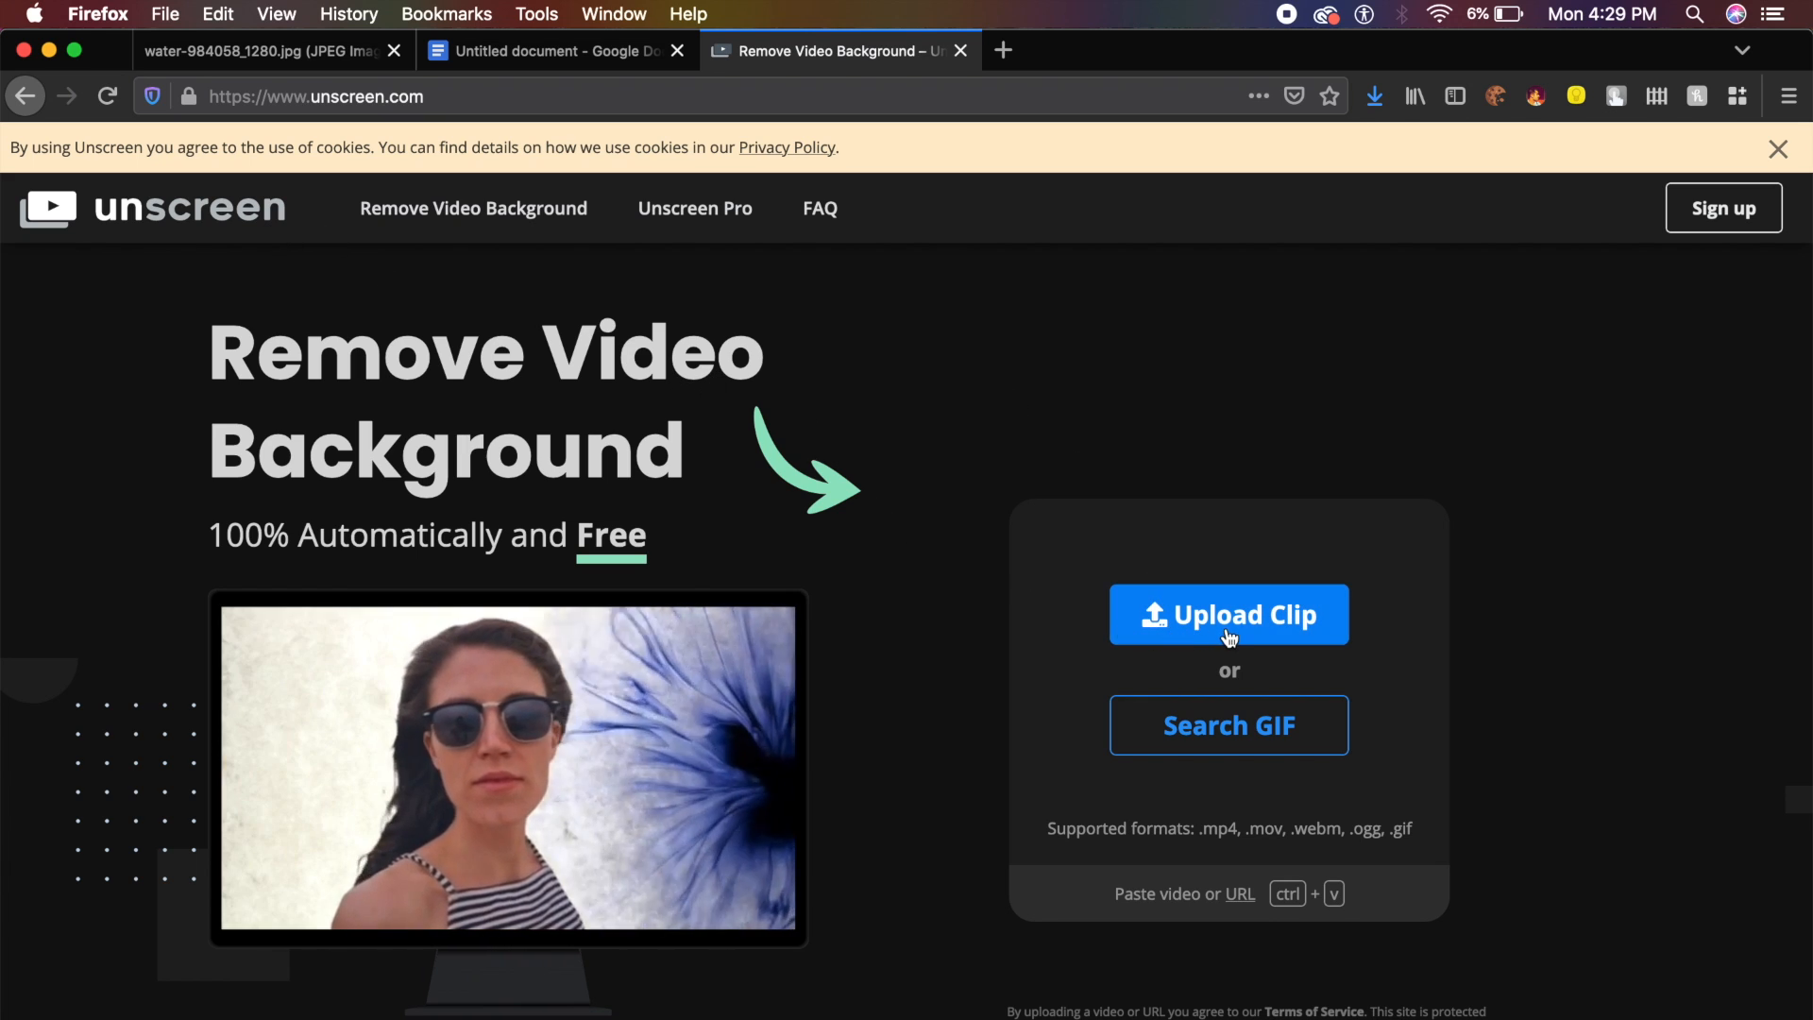
# Upload koi.mp4 from the Downloads folder to Unscreen in Firefox for background removal and open the result's download options
pyautogui.click(1171, 635)
pyautogui.click(930, 694)
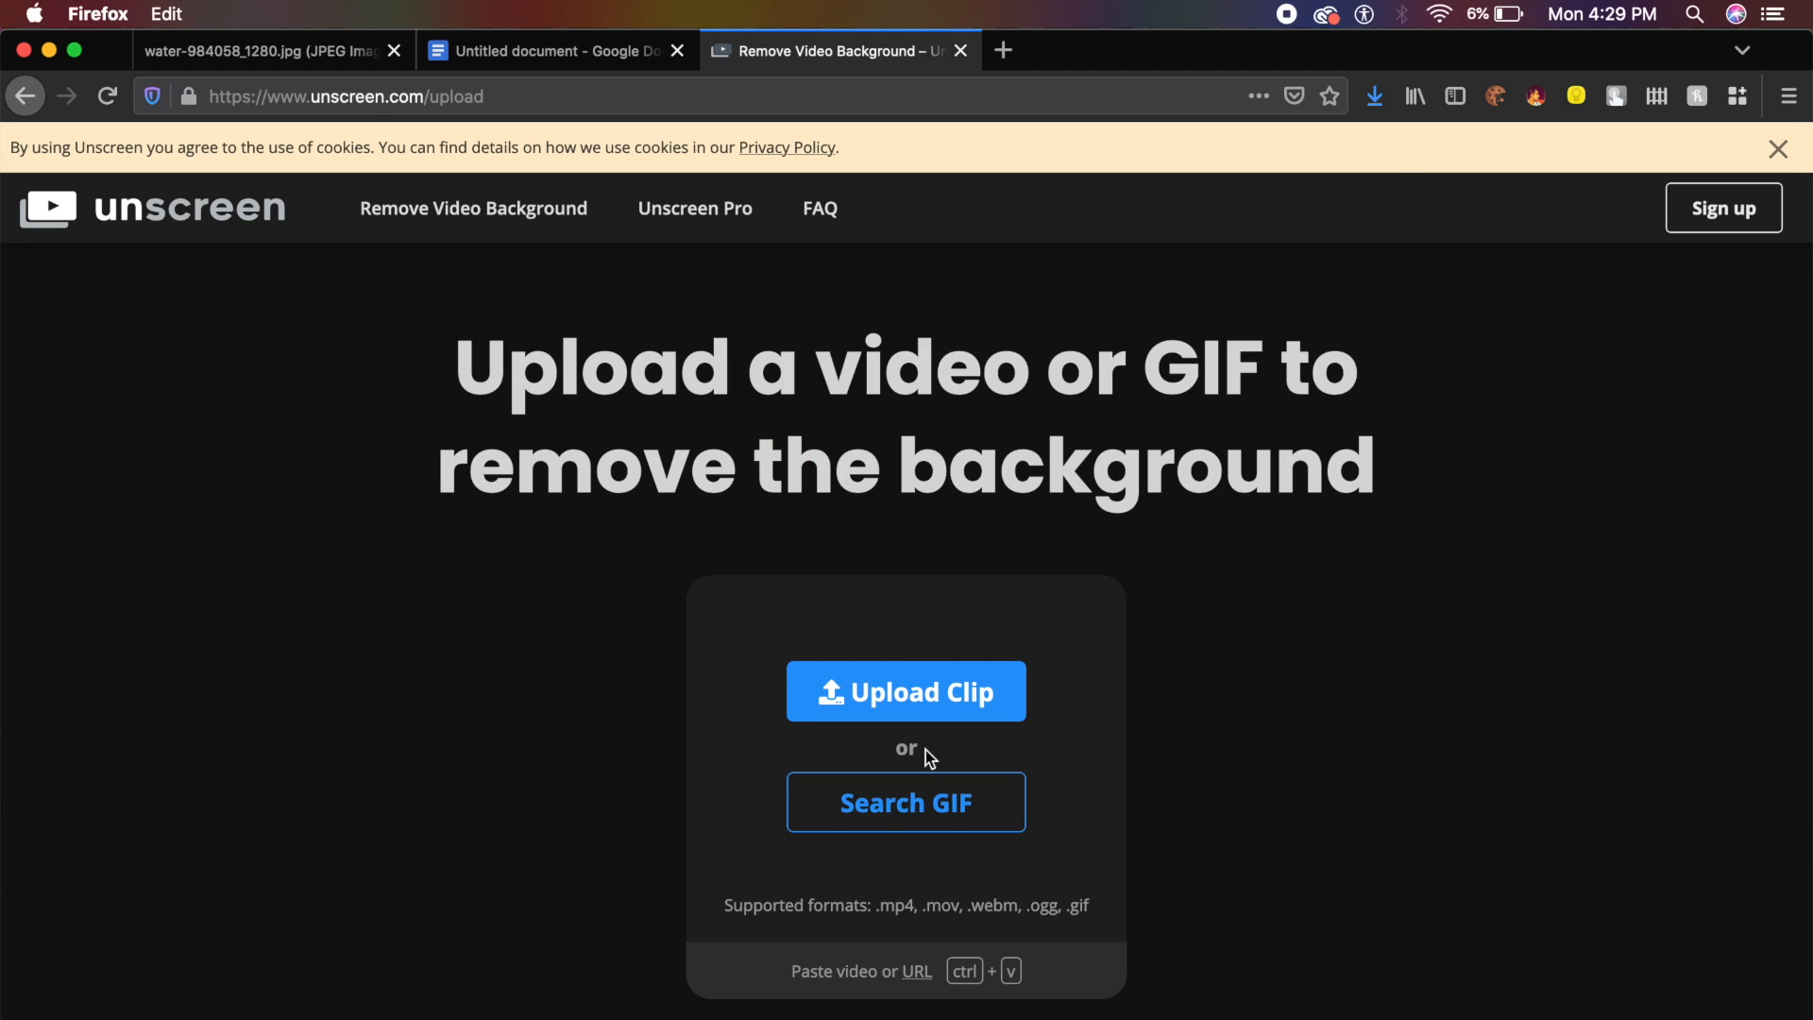
pyautogui.scroll(-10, 1011, 485)
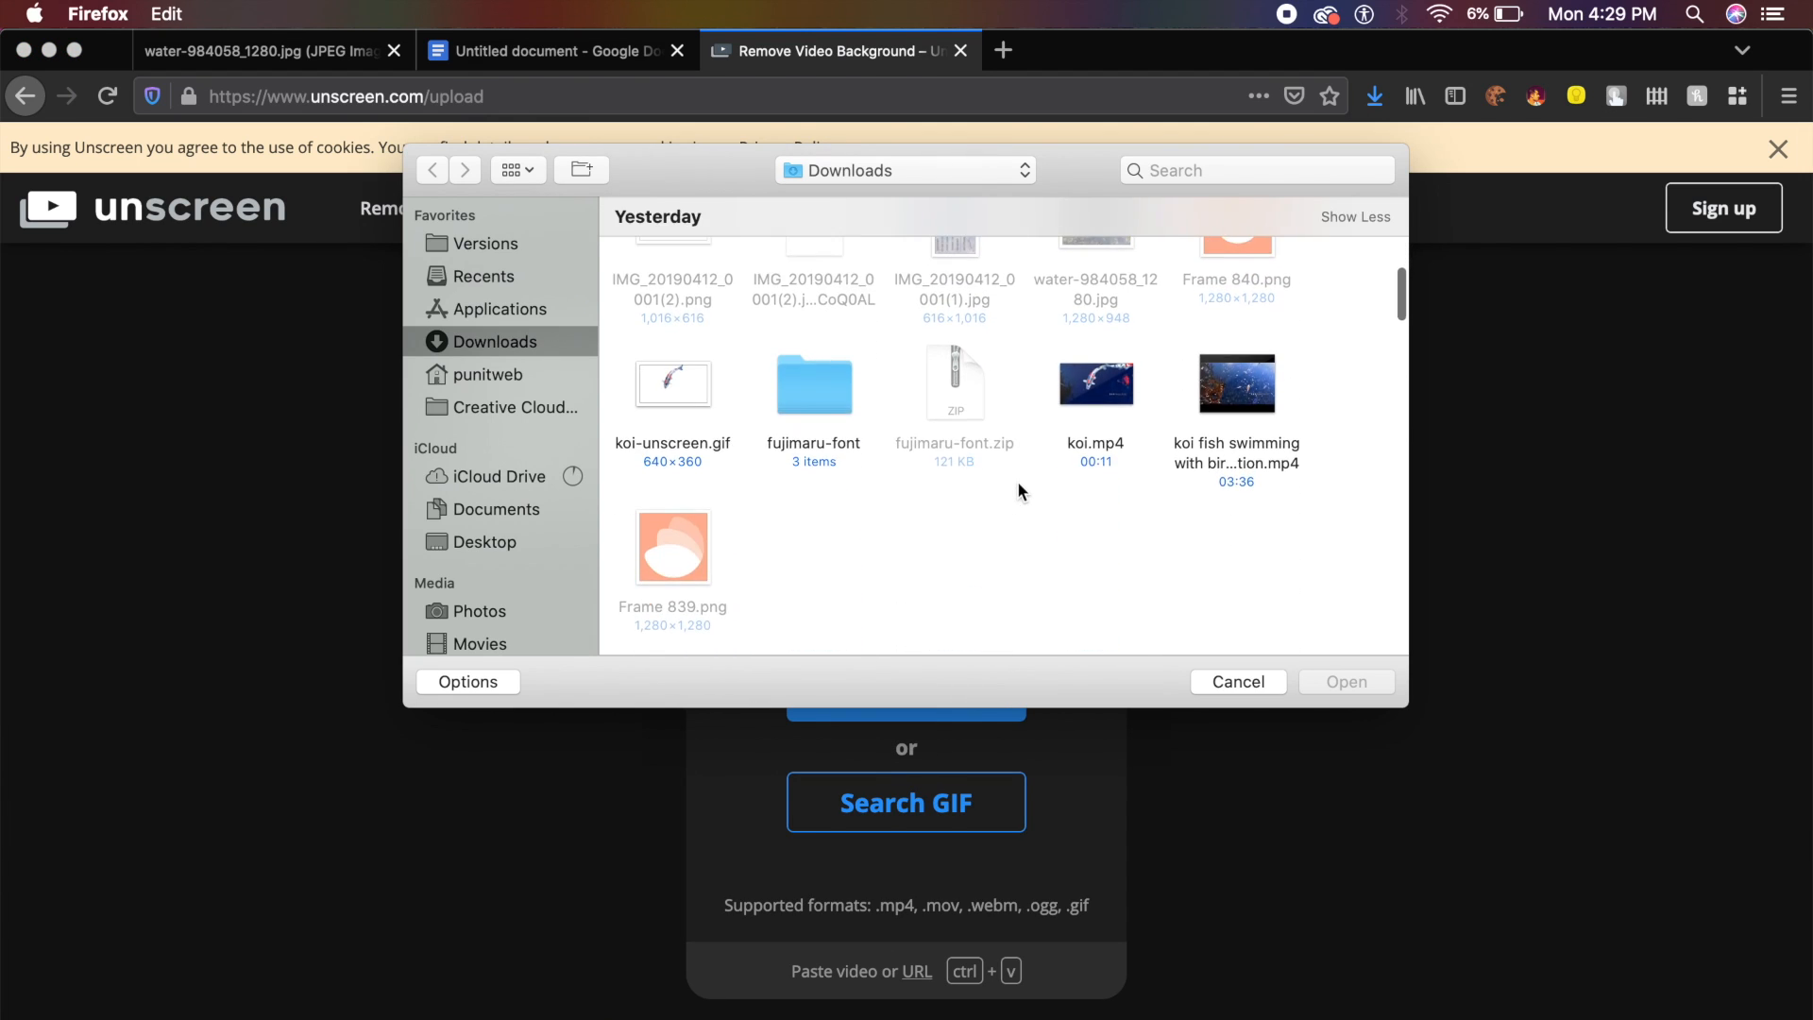
pyautogui.click(1106, 400)
pyautogui.click(1360, 682)
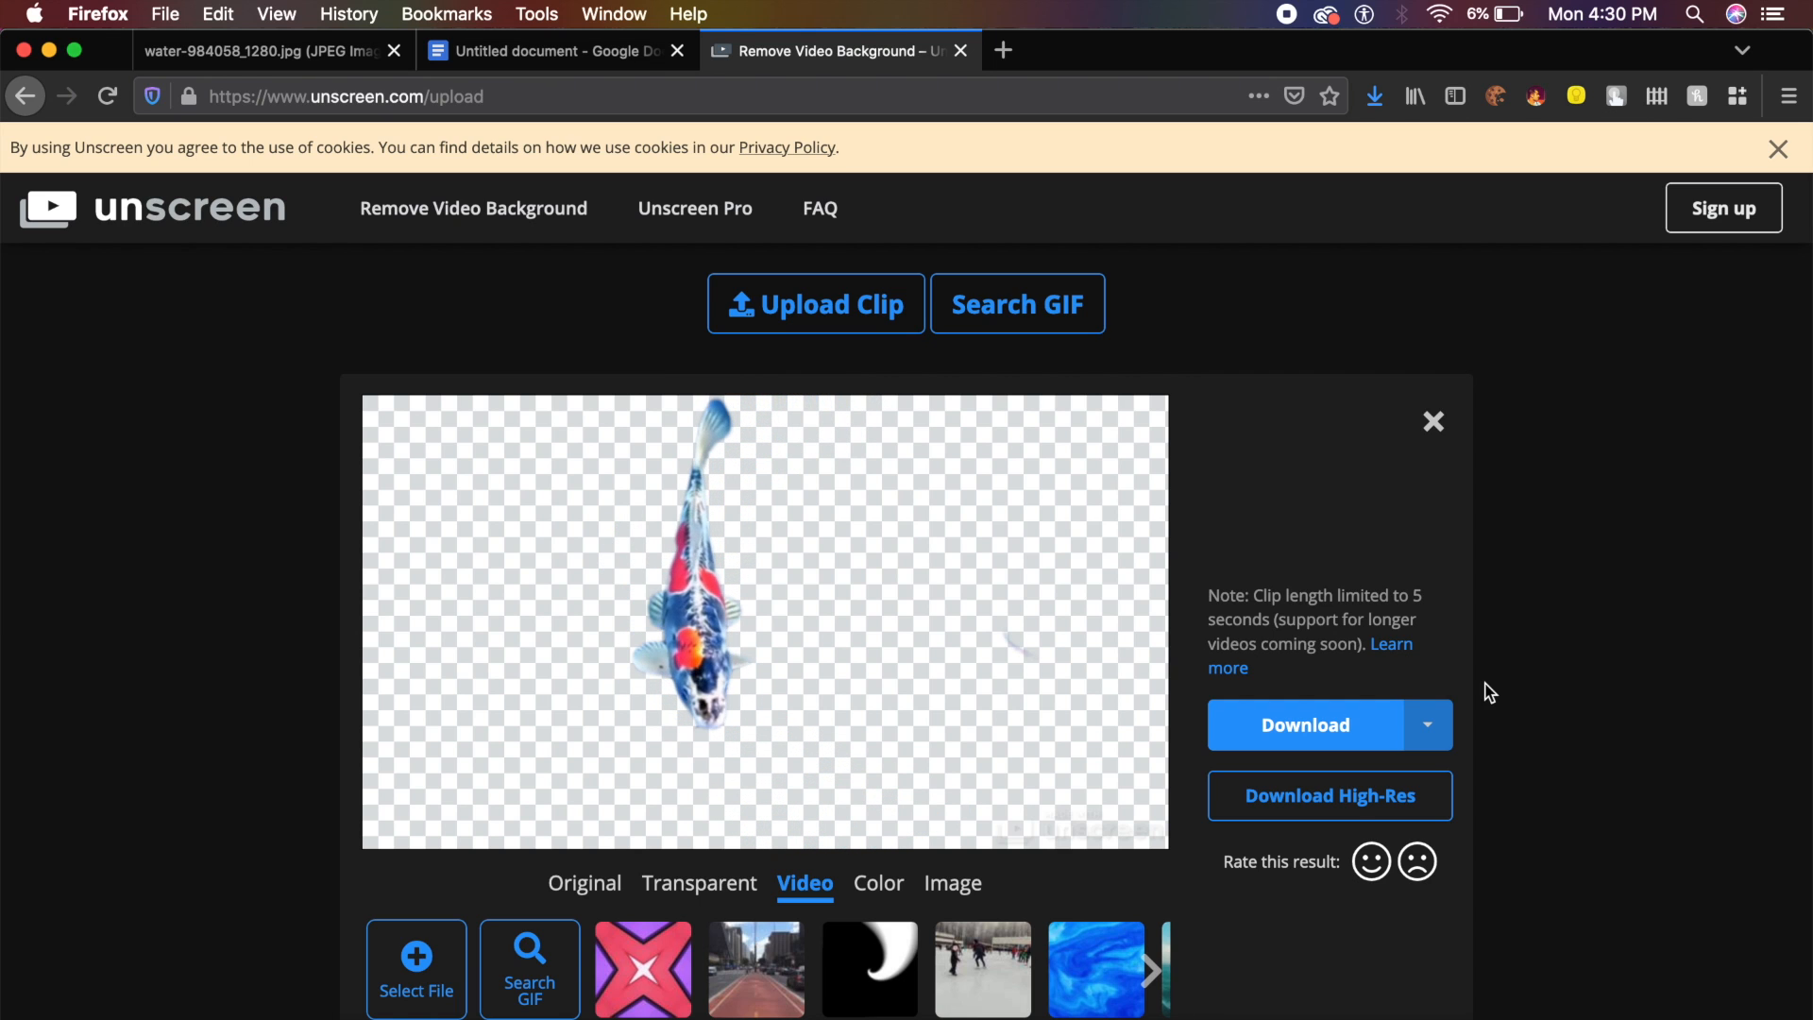
pyautogui.click(1425, 729)
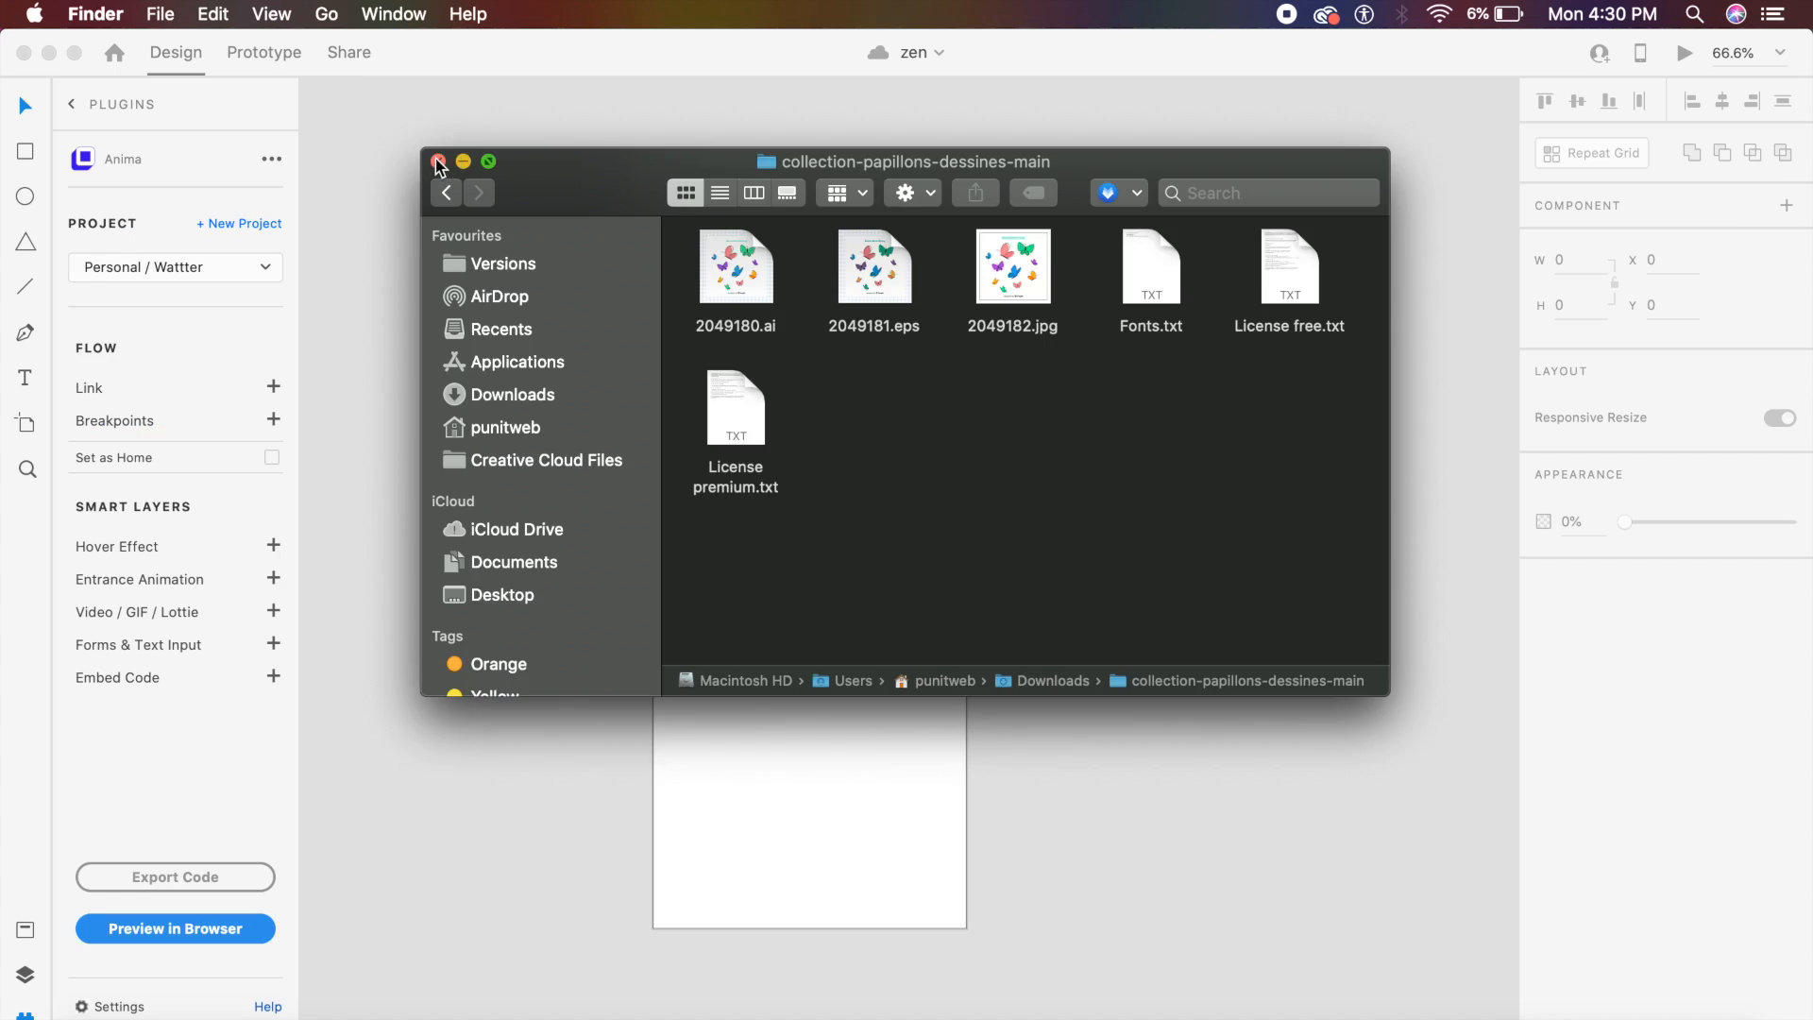
# Close the Finder window over Adobe XD and draw a 360 by 360 square overhanging the artboard's right edge
pyautogui.click(438, 162)
pyautogui.click(530, 402)
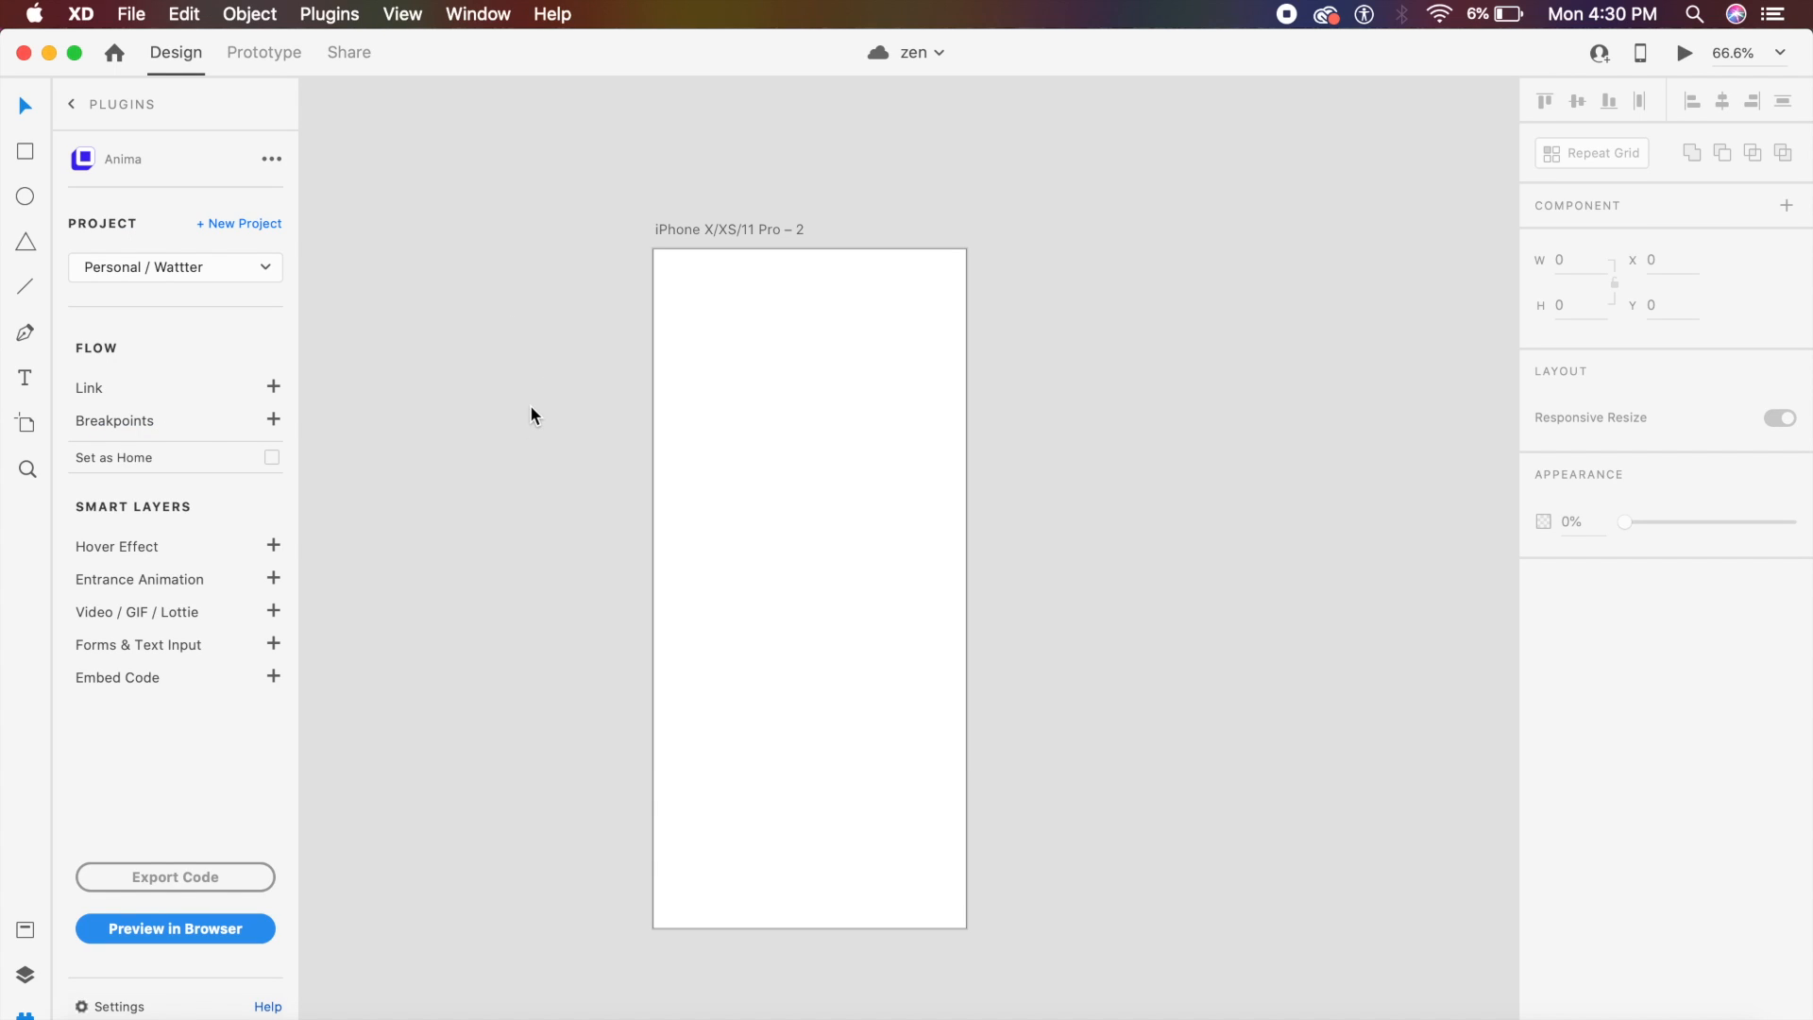
pyautogui.press('r')
pyautogui.moveTo(767, 484); pyautogui.dragTo(1068, 901)
pyautogui.press('v')
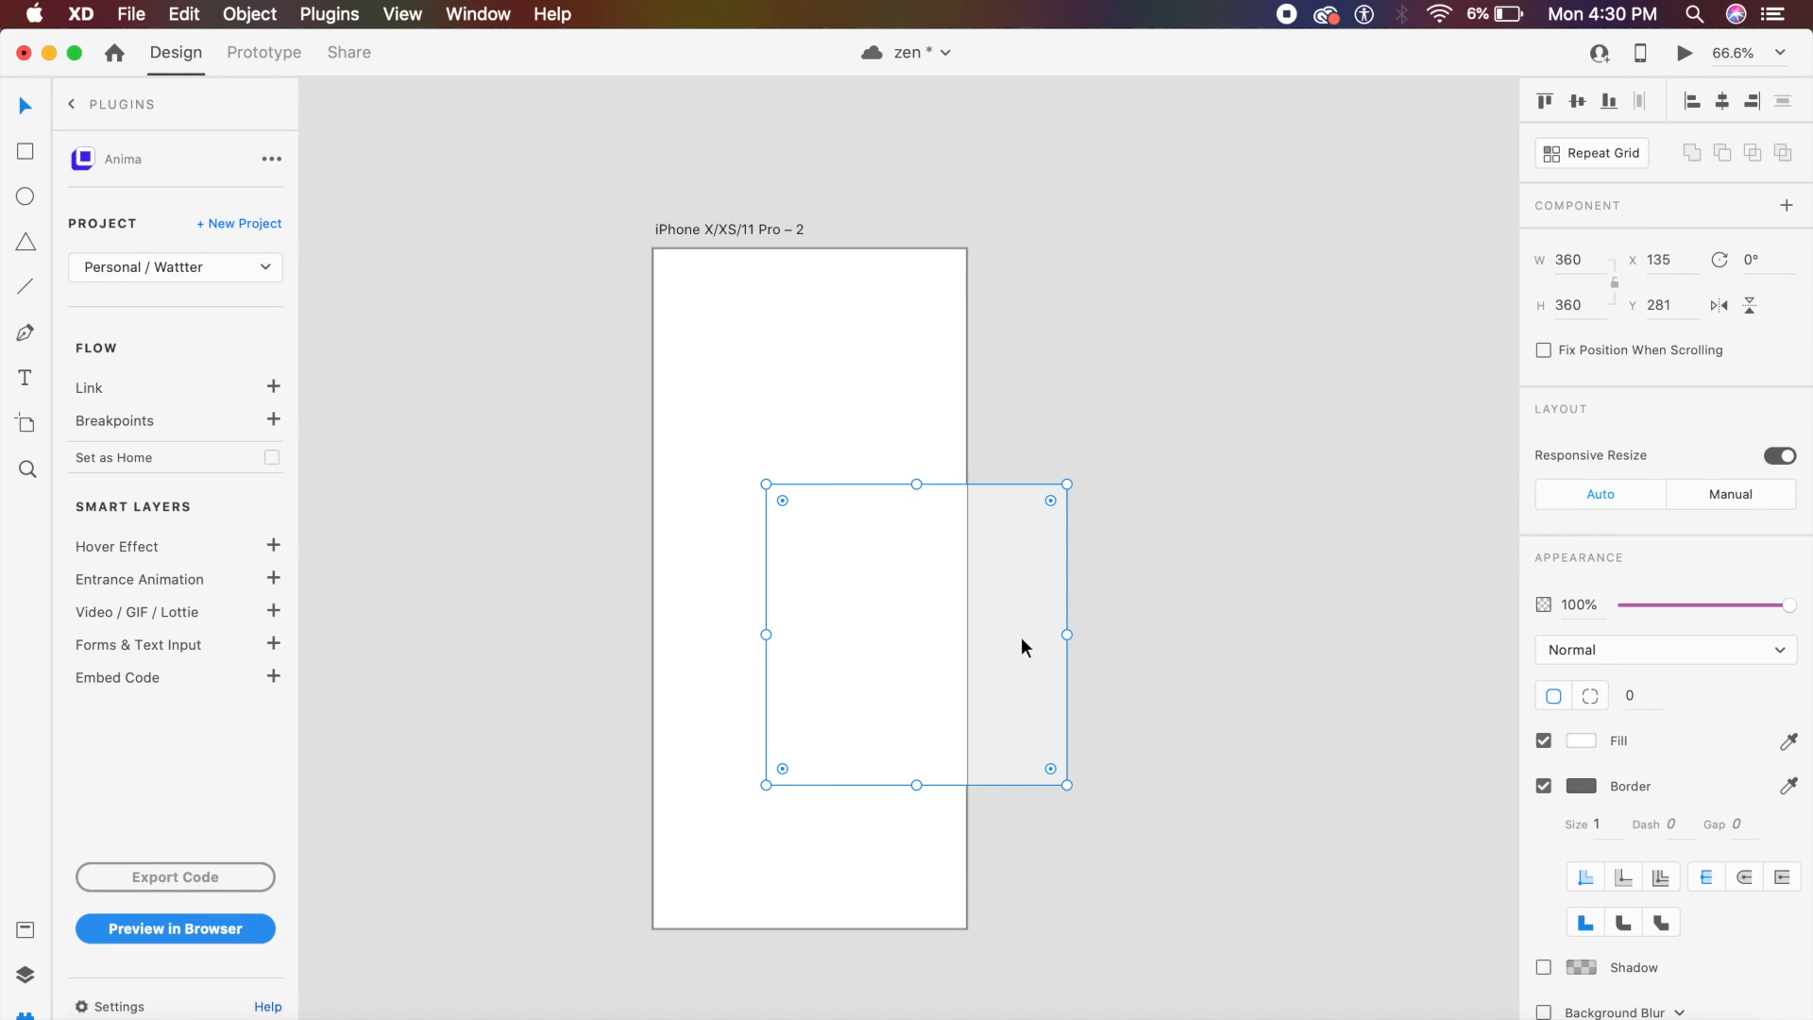
# Enlarge the new square to 444 by 444 and move it to about X 67, Y 261
pyautogui.moveTo(1067, 785); pyautogui.dragTo(1139, 857)
pyautogui.moveTo(975, 716); pyautogui.dragTo(922, 712)
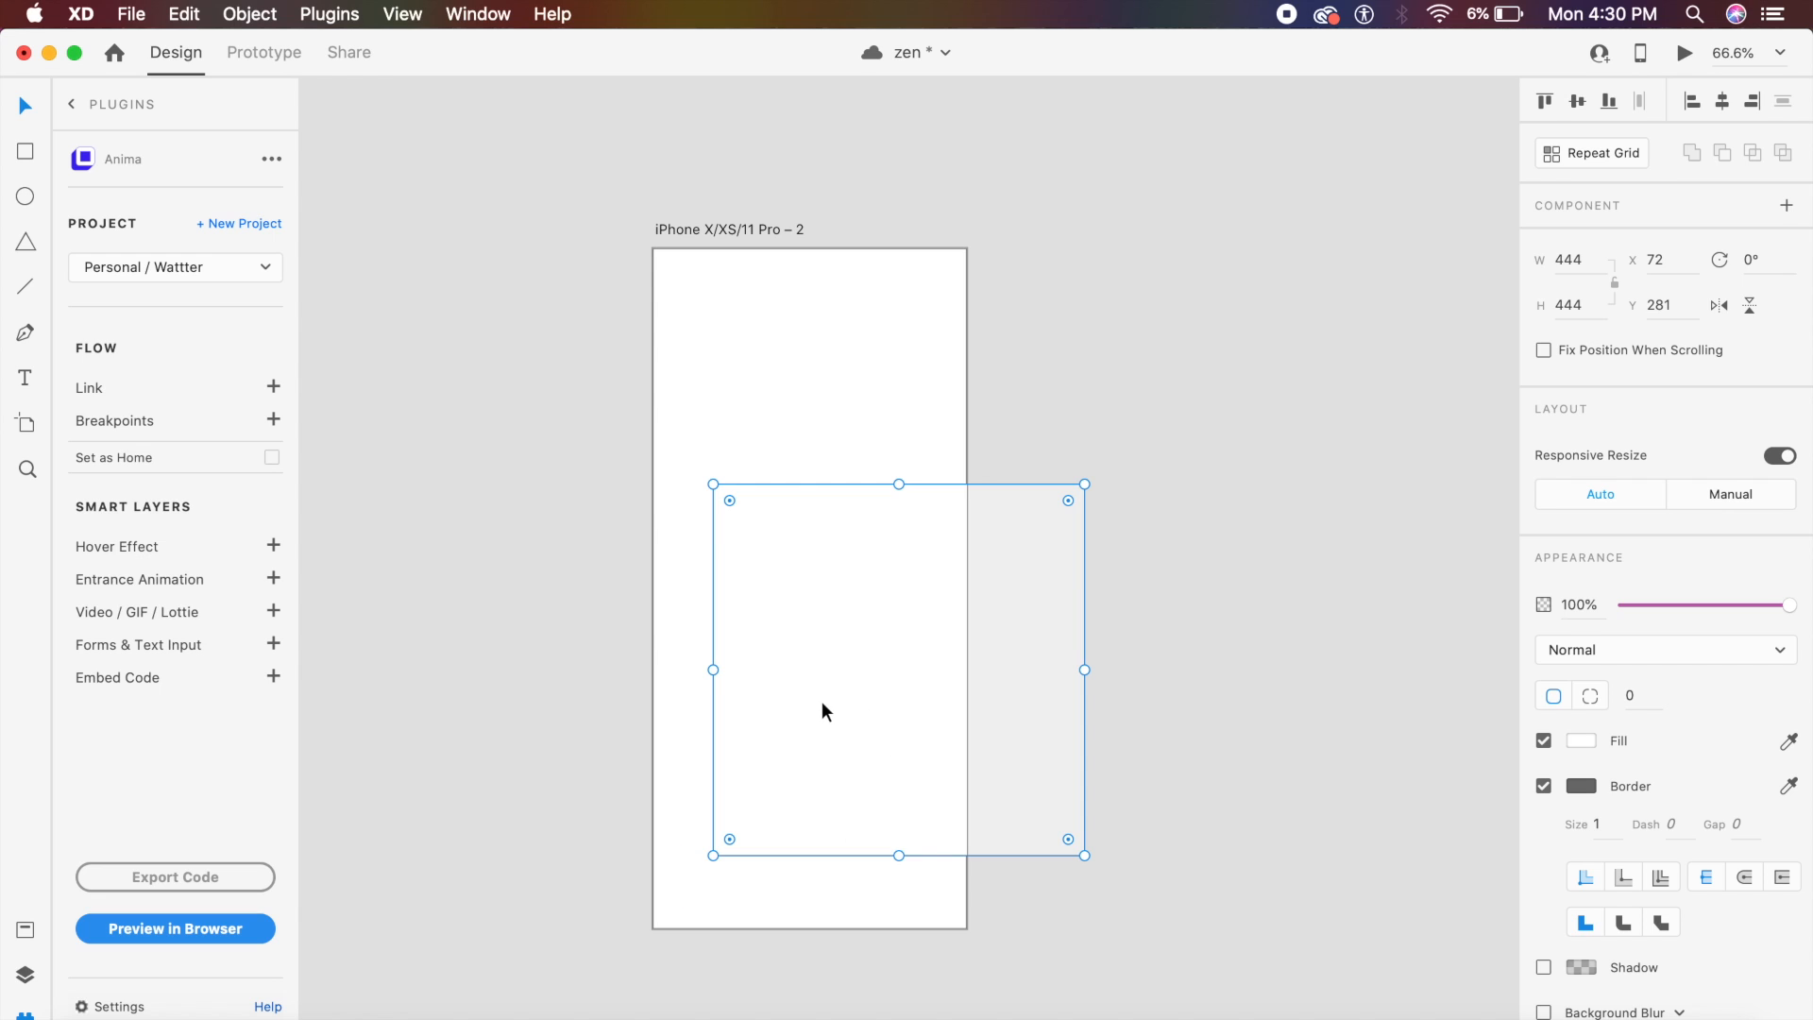
pyautogui.moveTo(822, 706); pyautogui.dragTo(818, 690)
# Show the artboard's layers with the new square selected, then return to the Anima plugin for that square
pyautogui.click(24, 975)
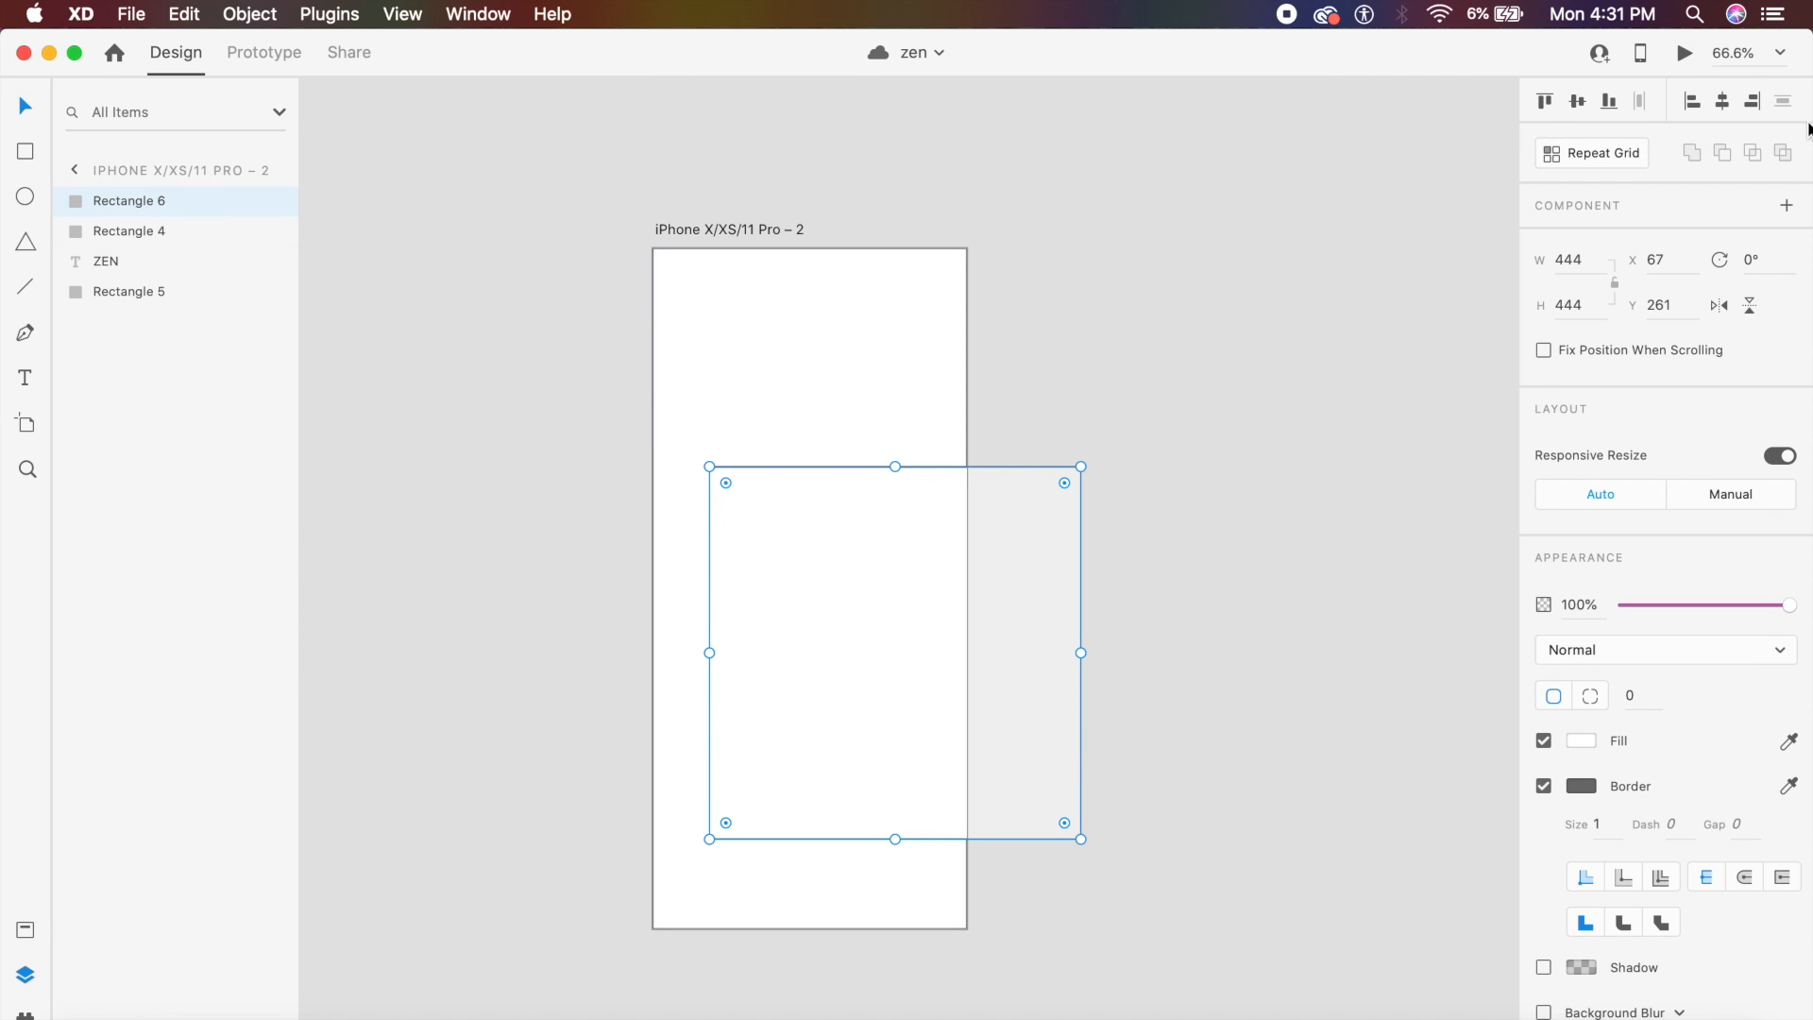
pyautogui.scroll(-5, 813, 595)
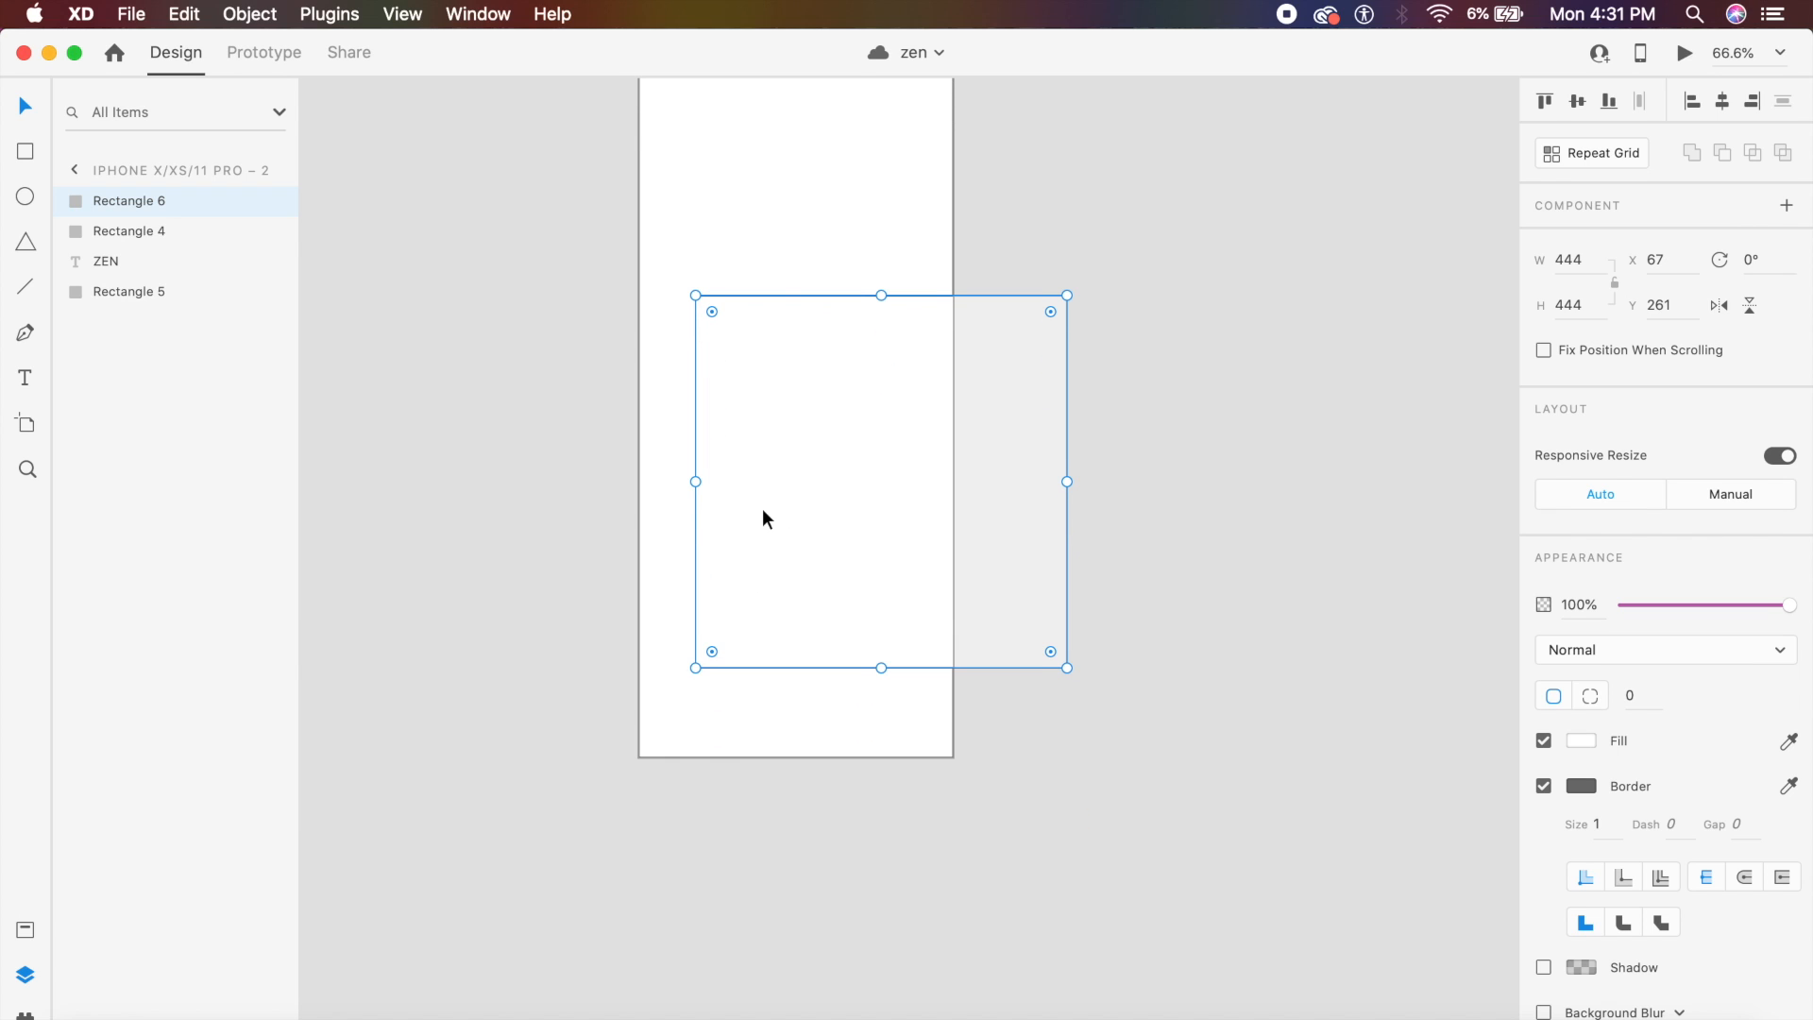
pyautogui.click(22, 1014)
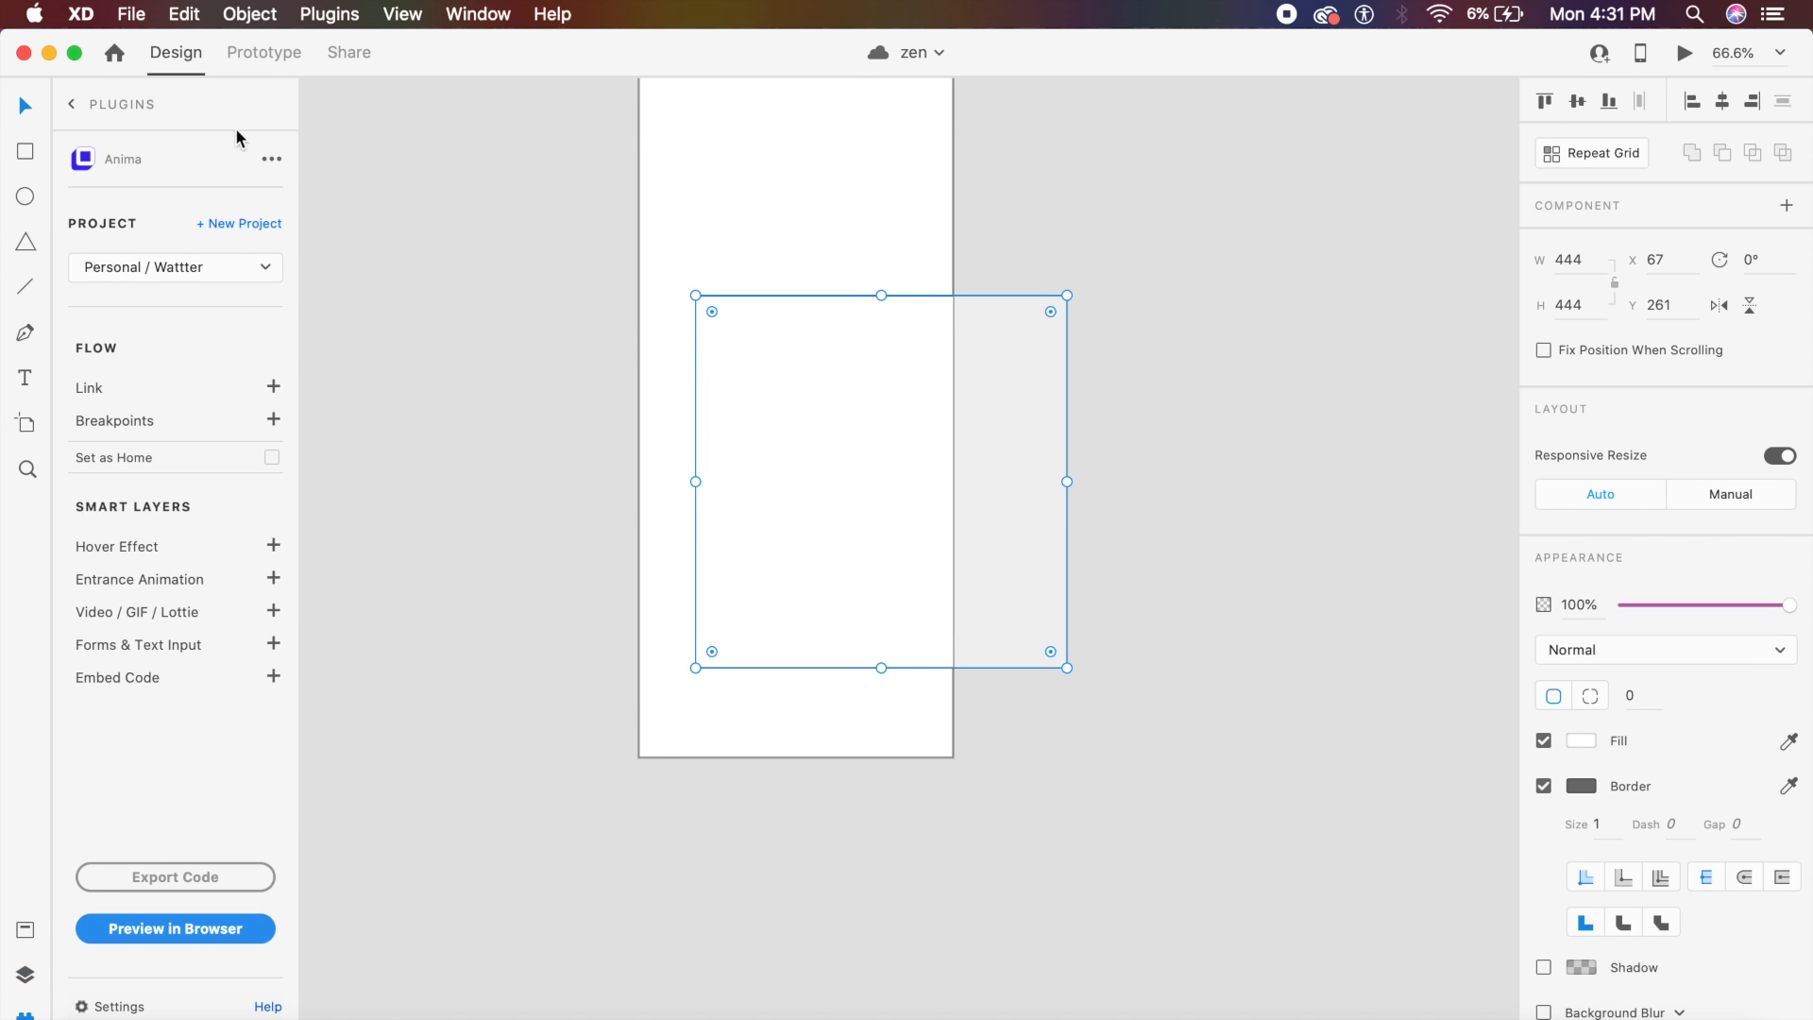
# Start adding a video or GIF to the square, open Anima's file upload page in Firefox and copy the link of koi-unscreen.gif
pyautogui.click(276, 612)
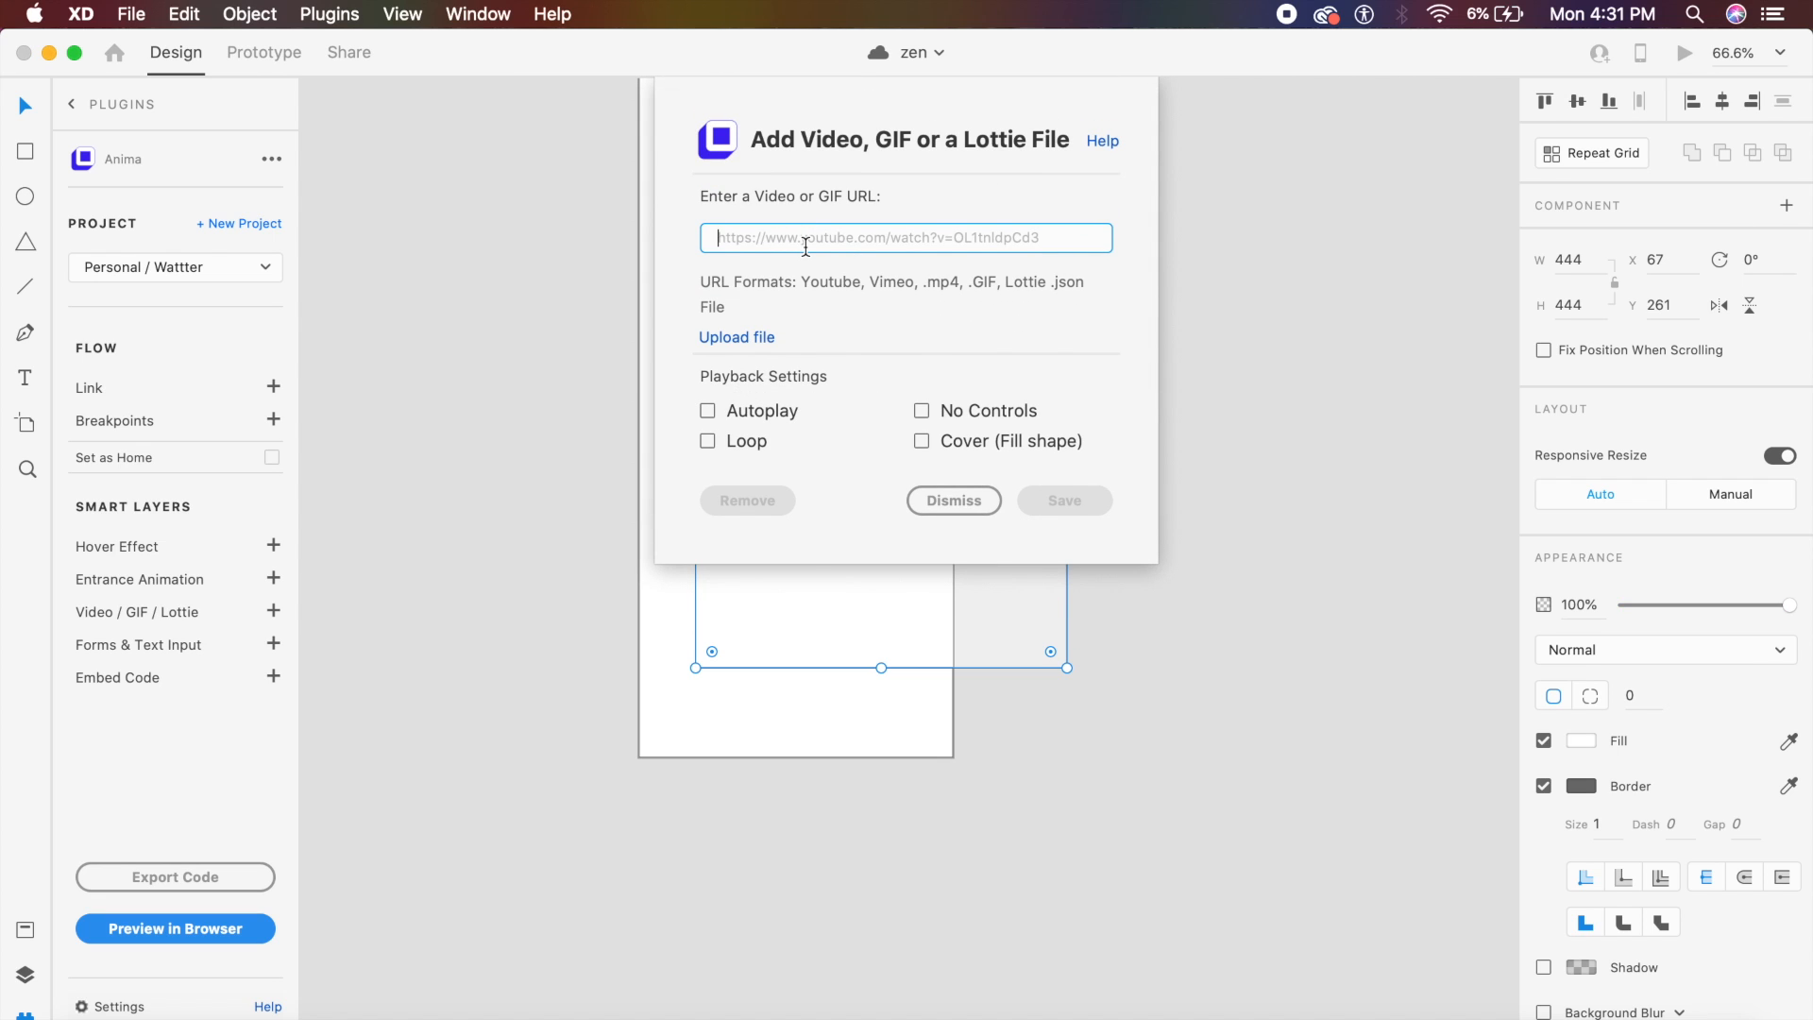
pyautogui.click(756, 337)
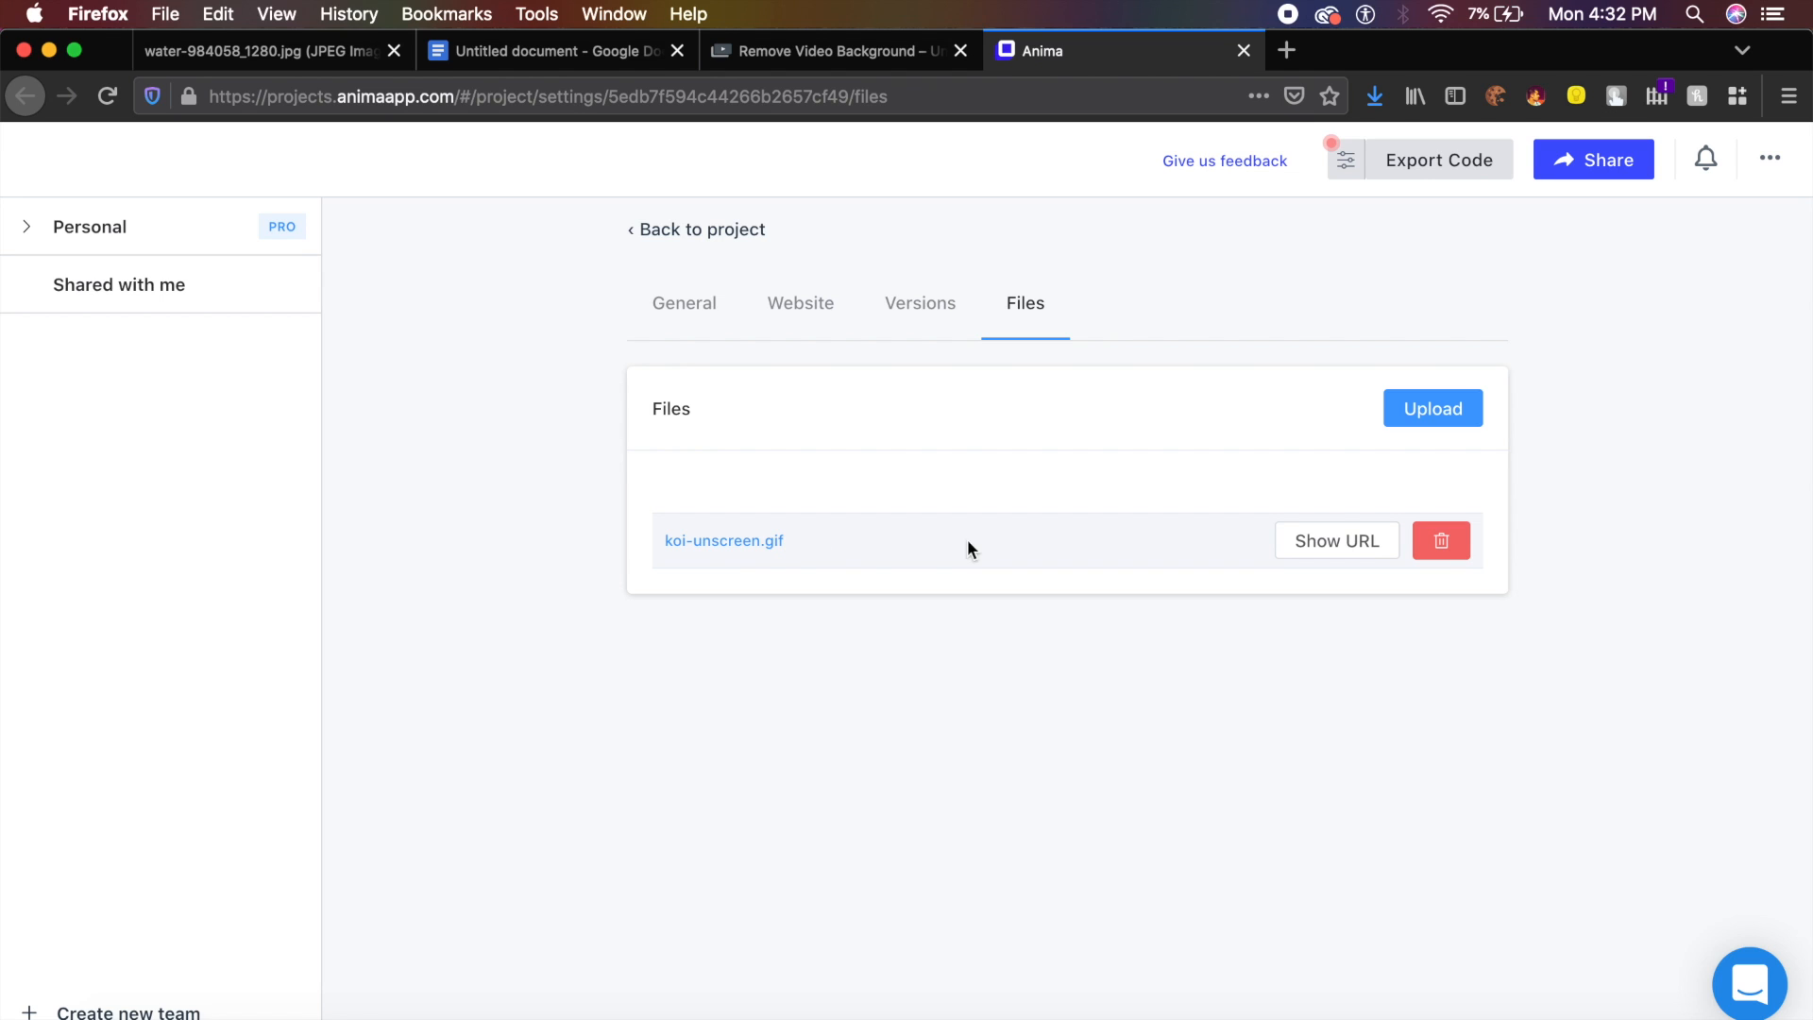
pyautogui.rightClick(757, 547)
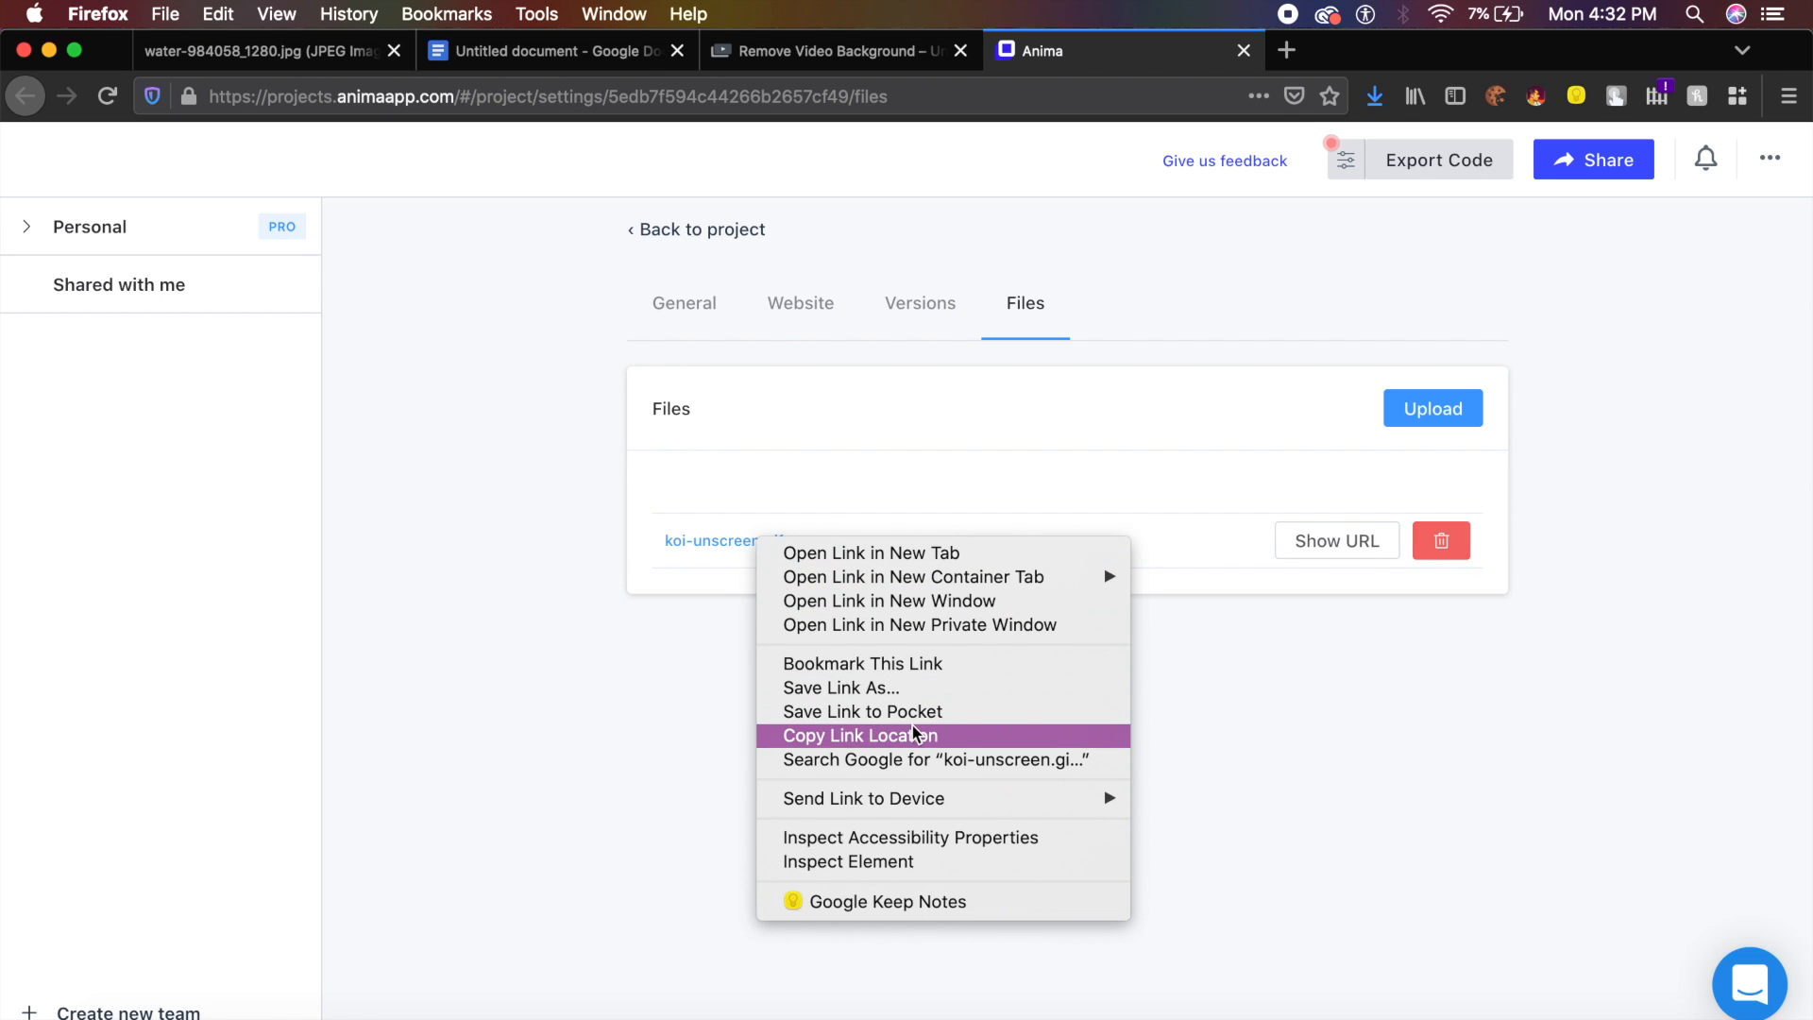
pyautogui.click(916, 736)
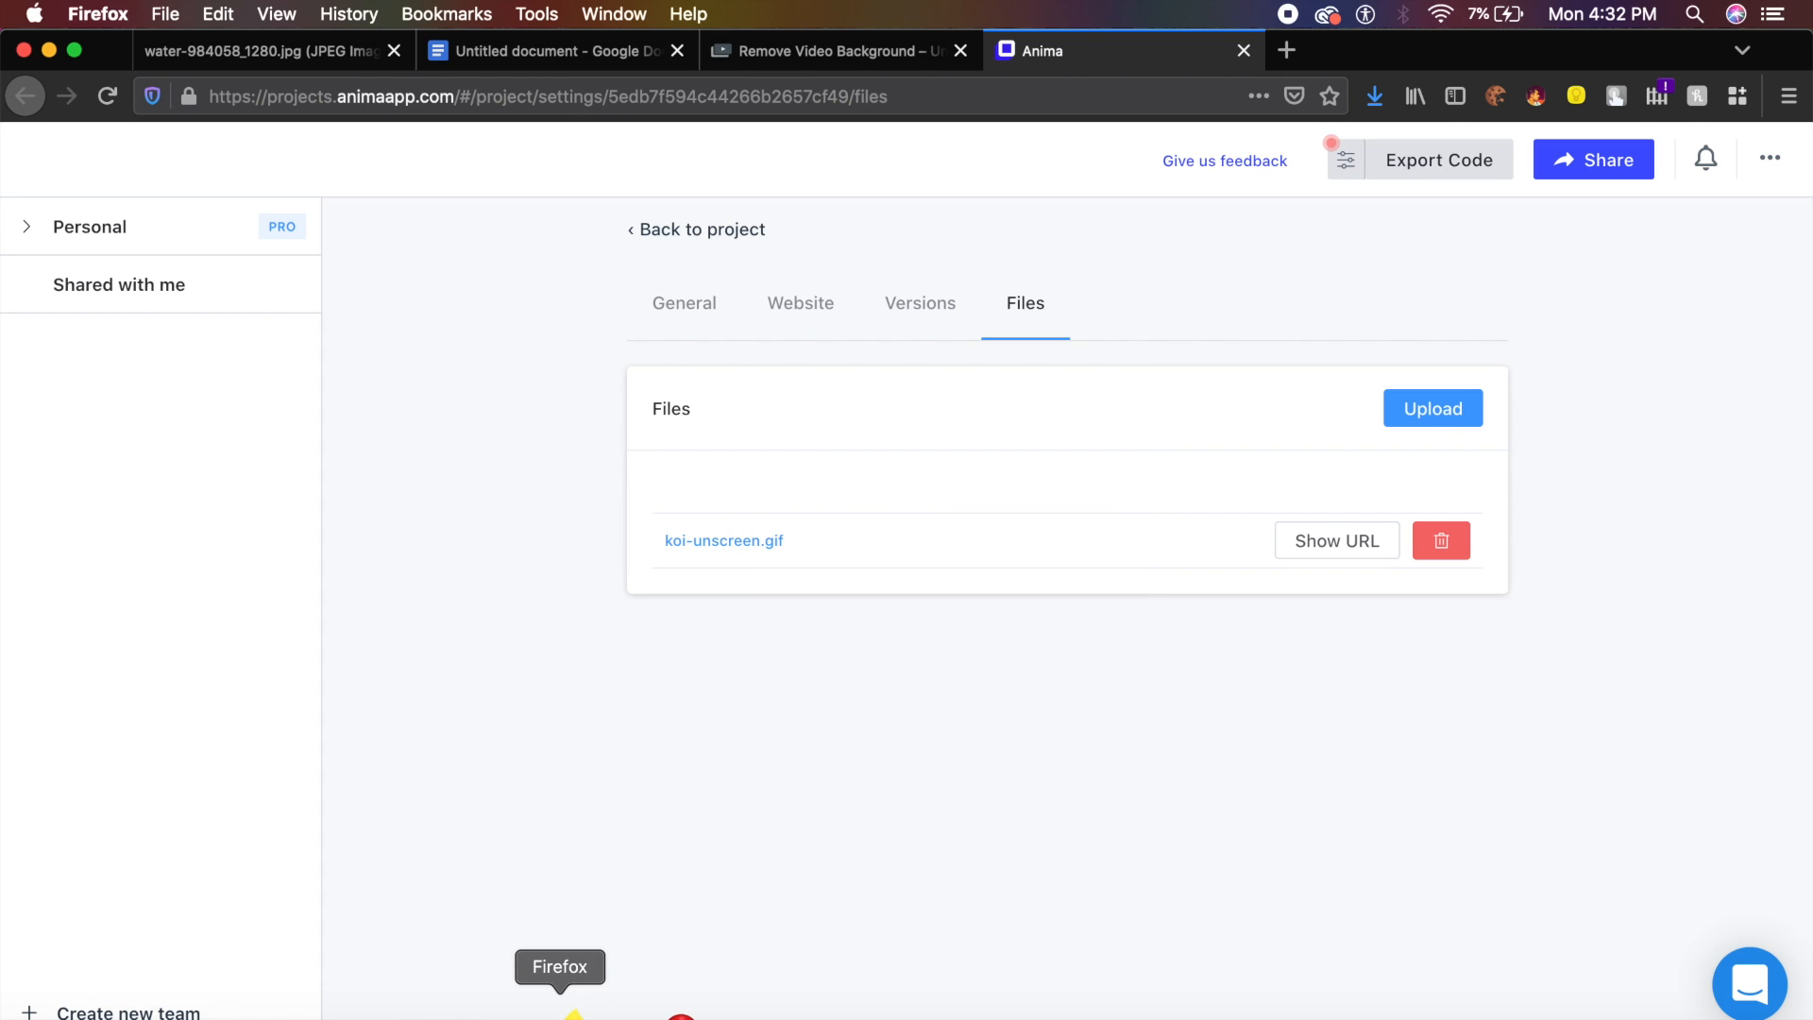
# Back in Adobe XD, paste the koi-unscreen.gif link as the square's video URL and save it with Autoplay, Loop and Cover (Fill shape) enabled
pyautogui.click(692, 1016)
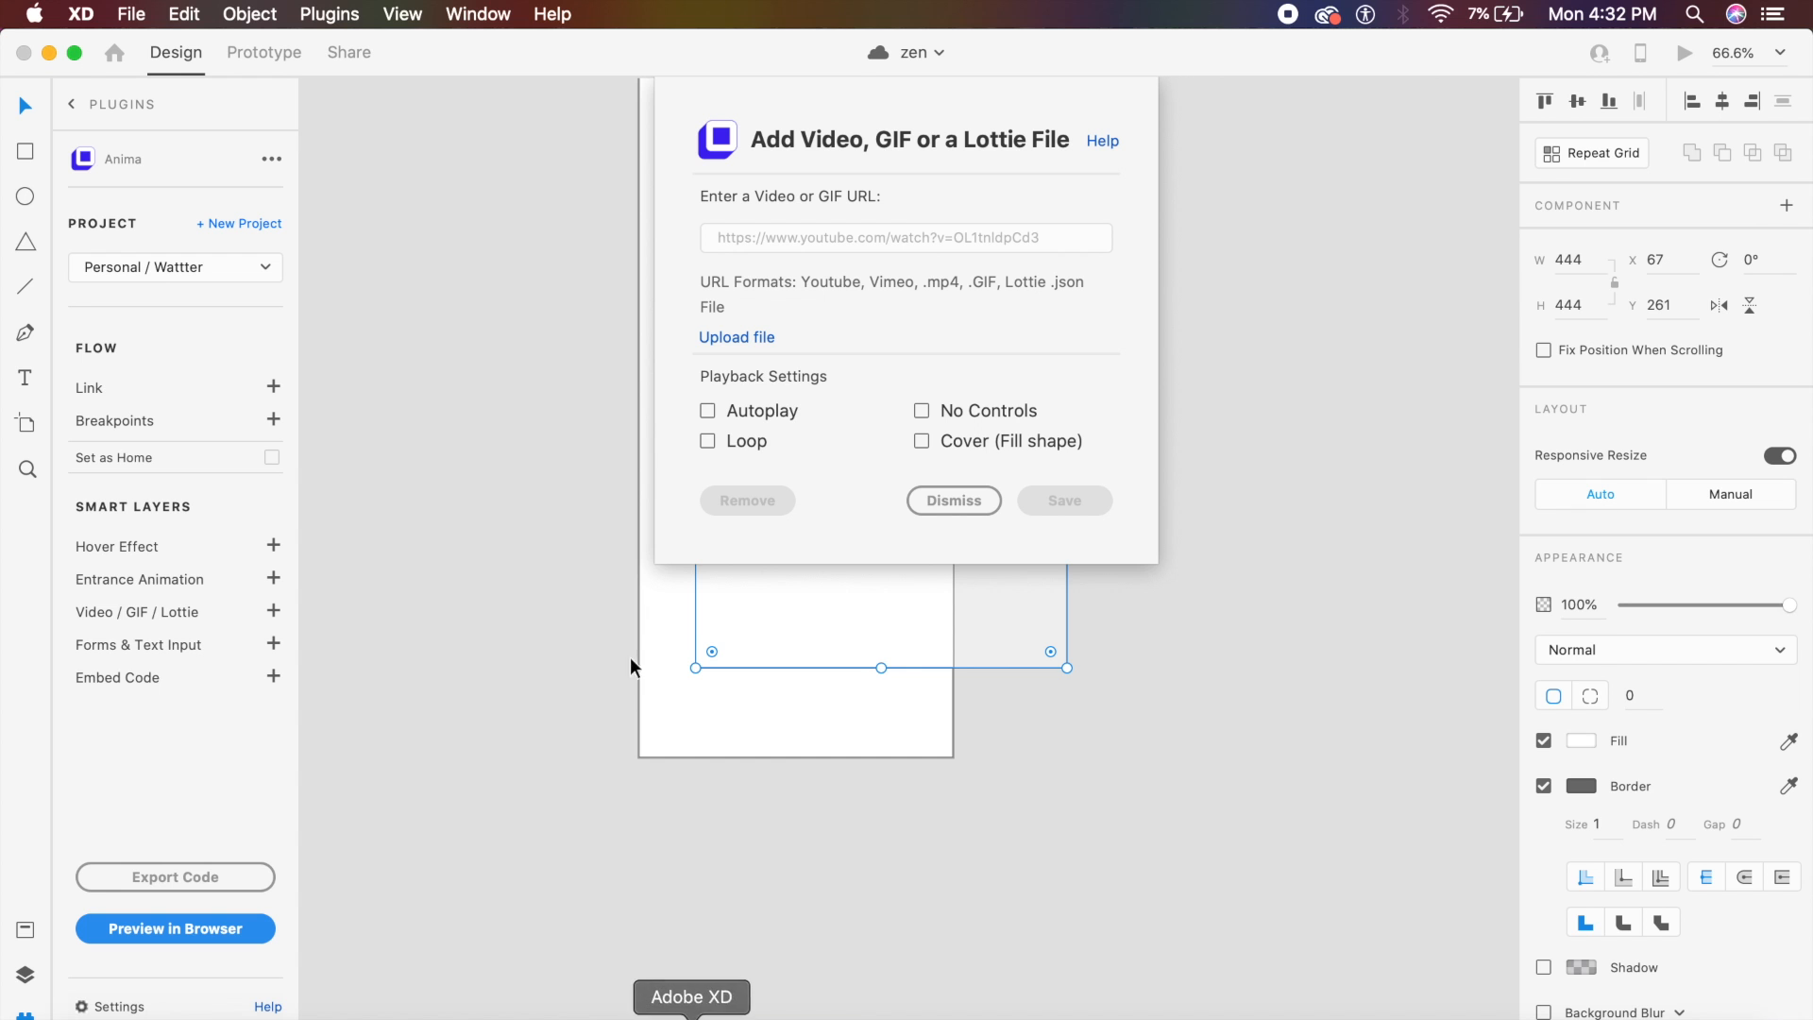
pyautogui.click(783, 232)
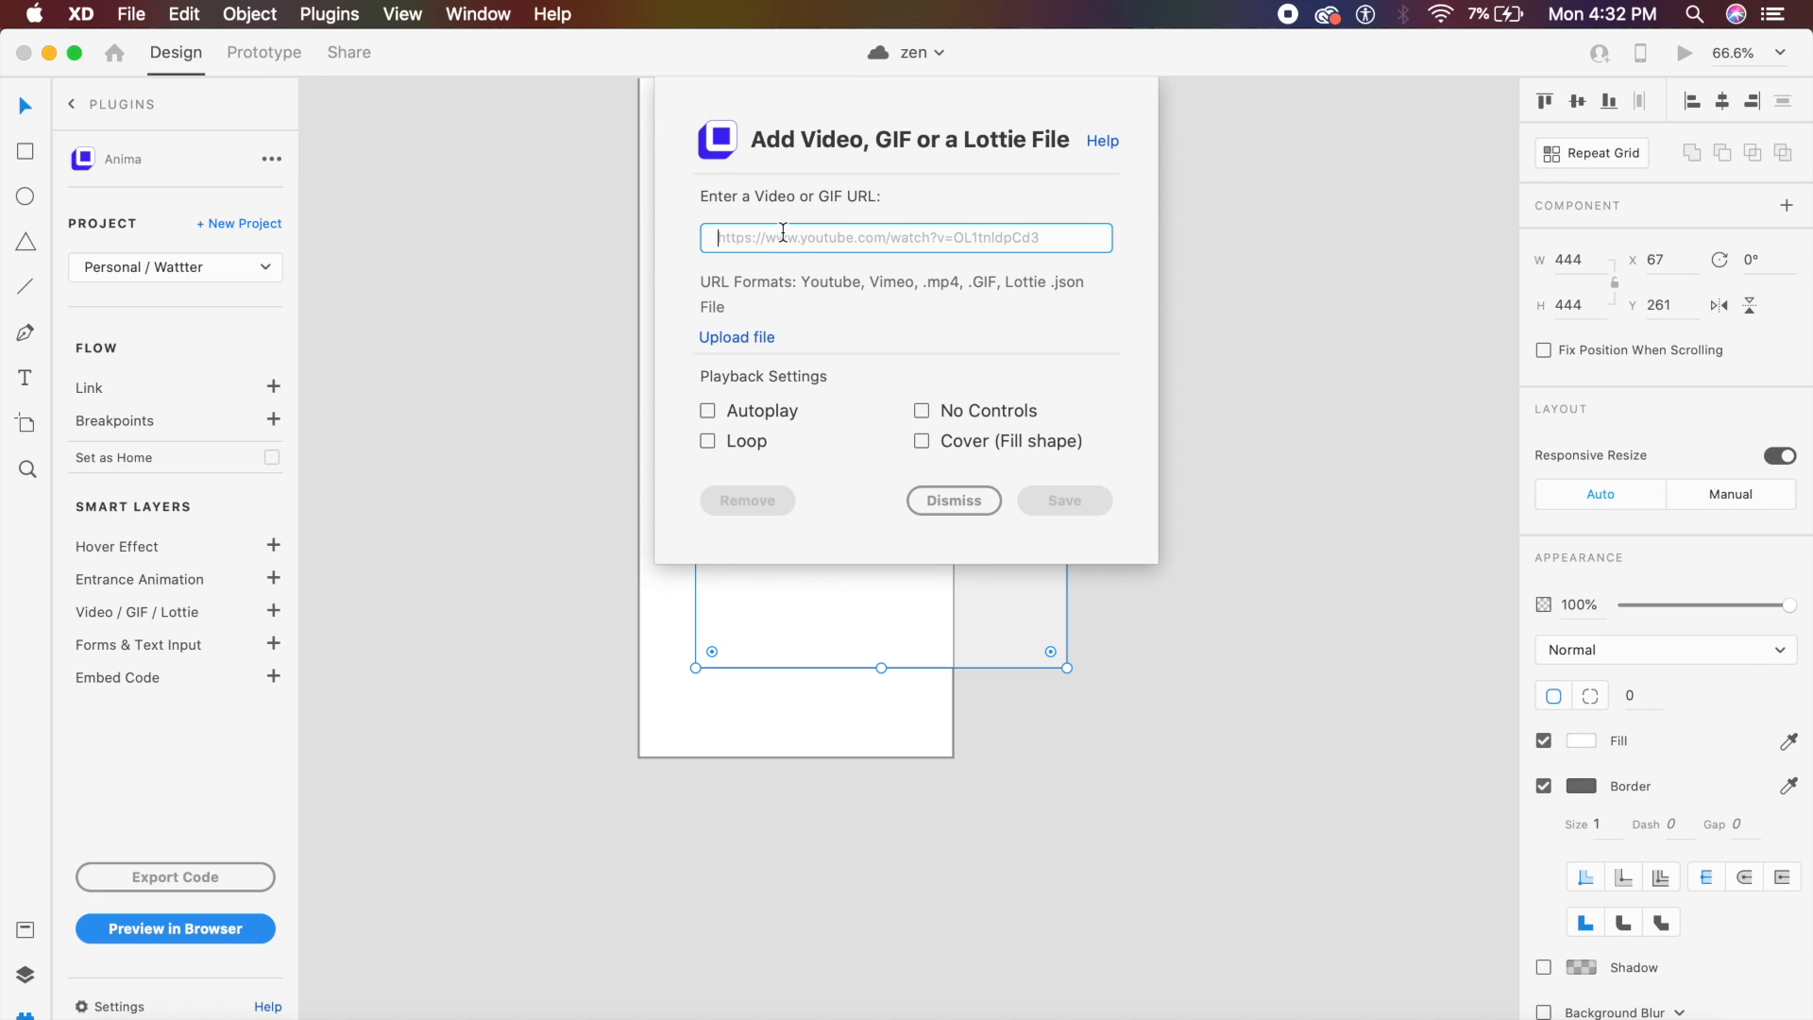
pyautogui.press('super+v')
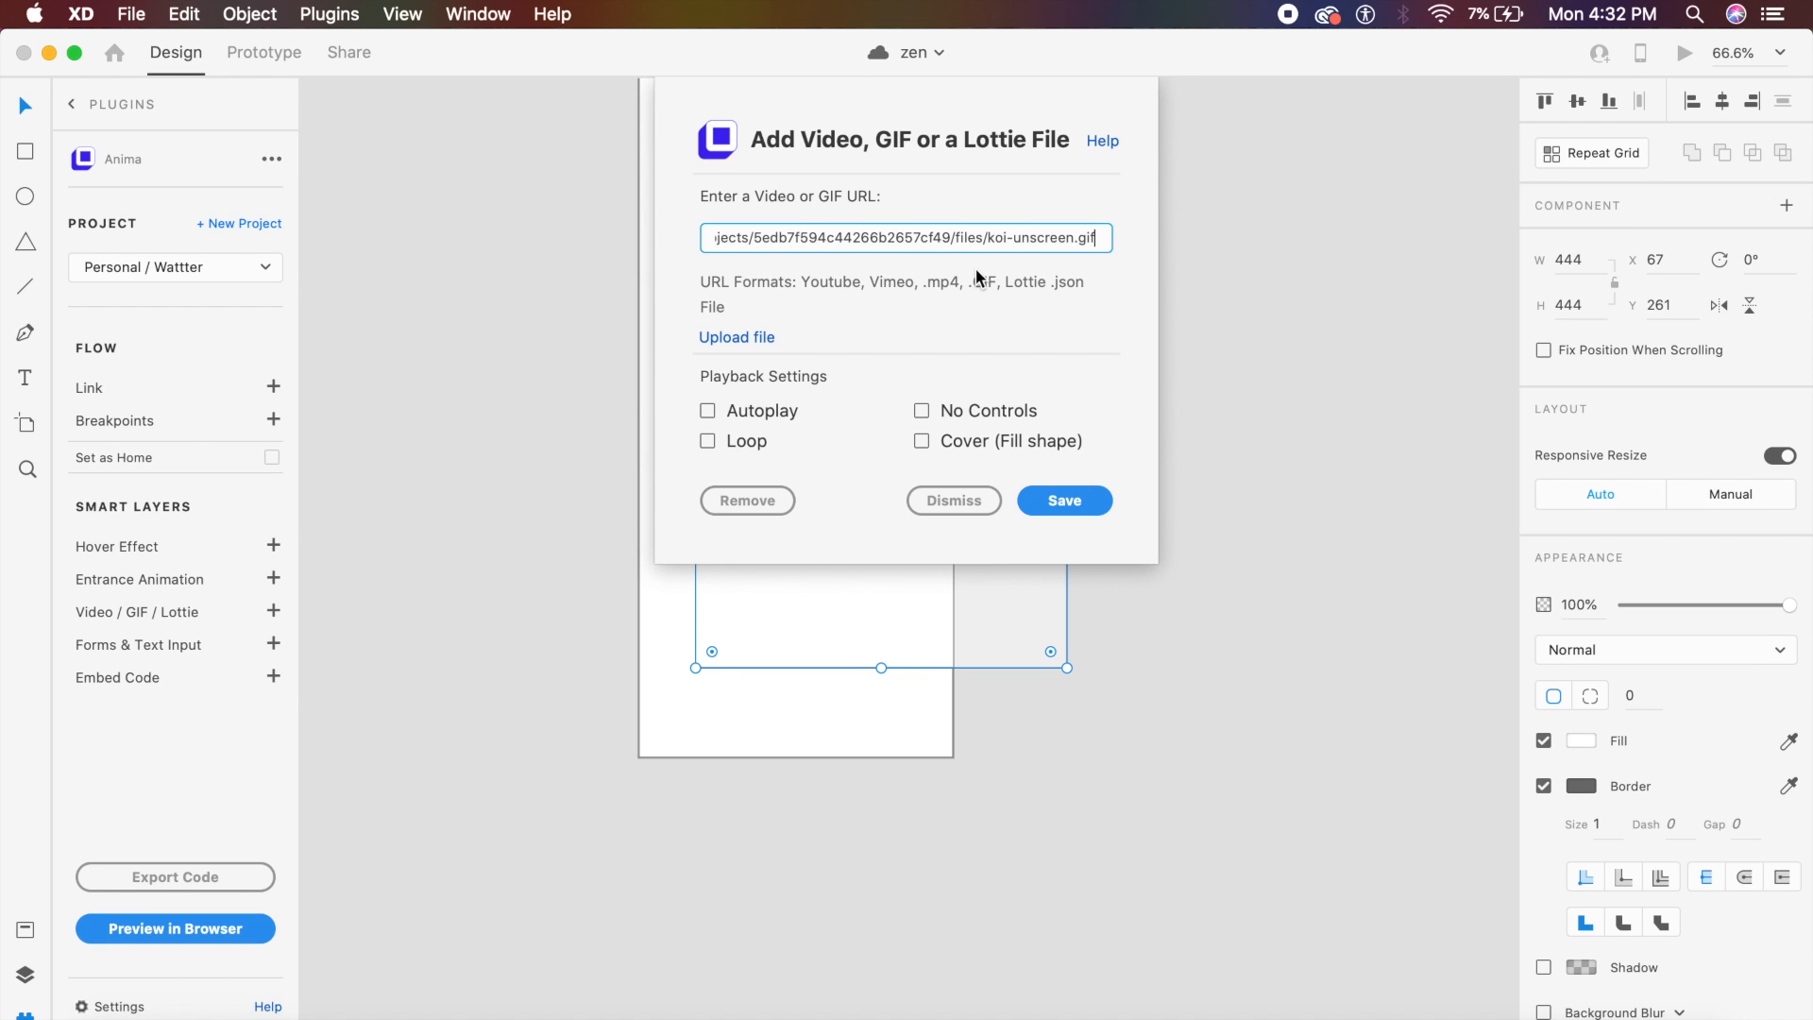
pyautogui.click(762, 408)
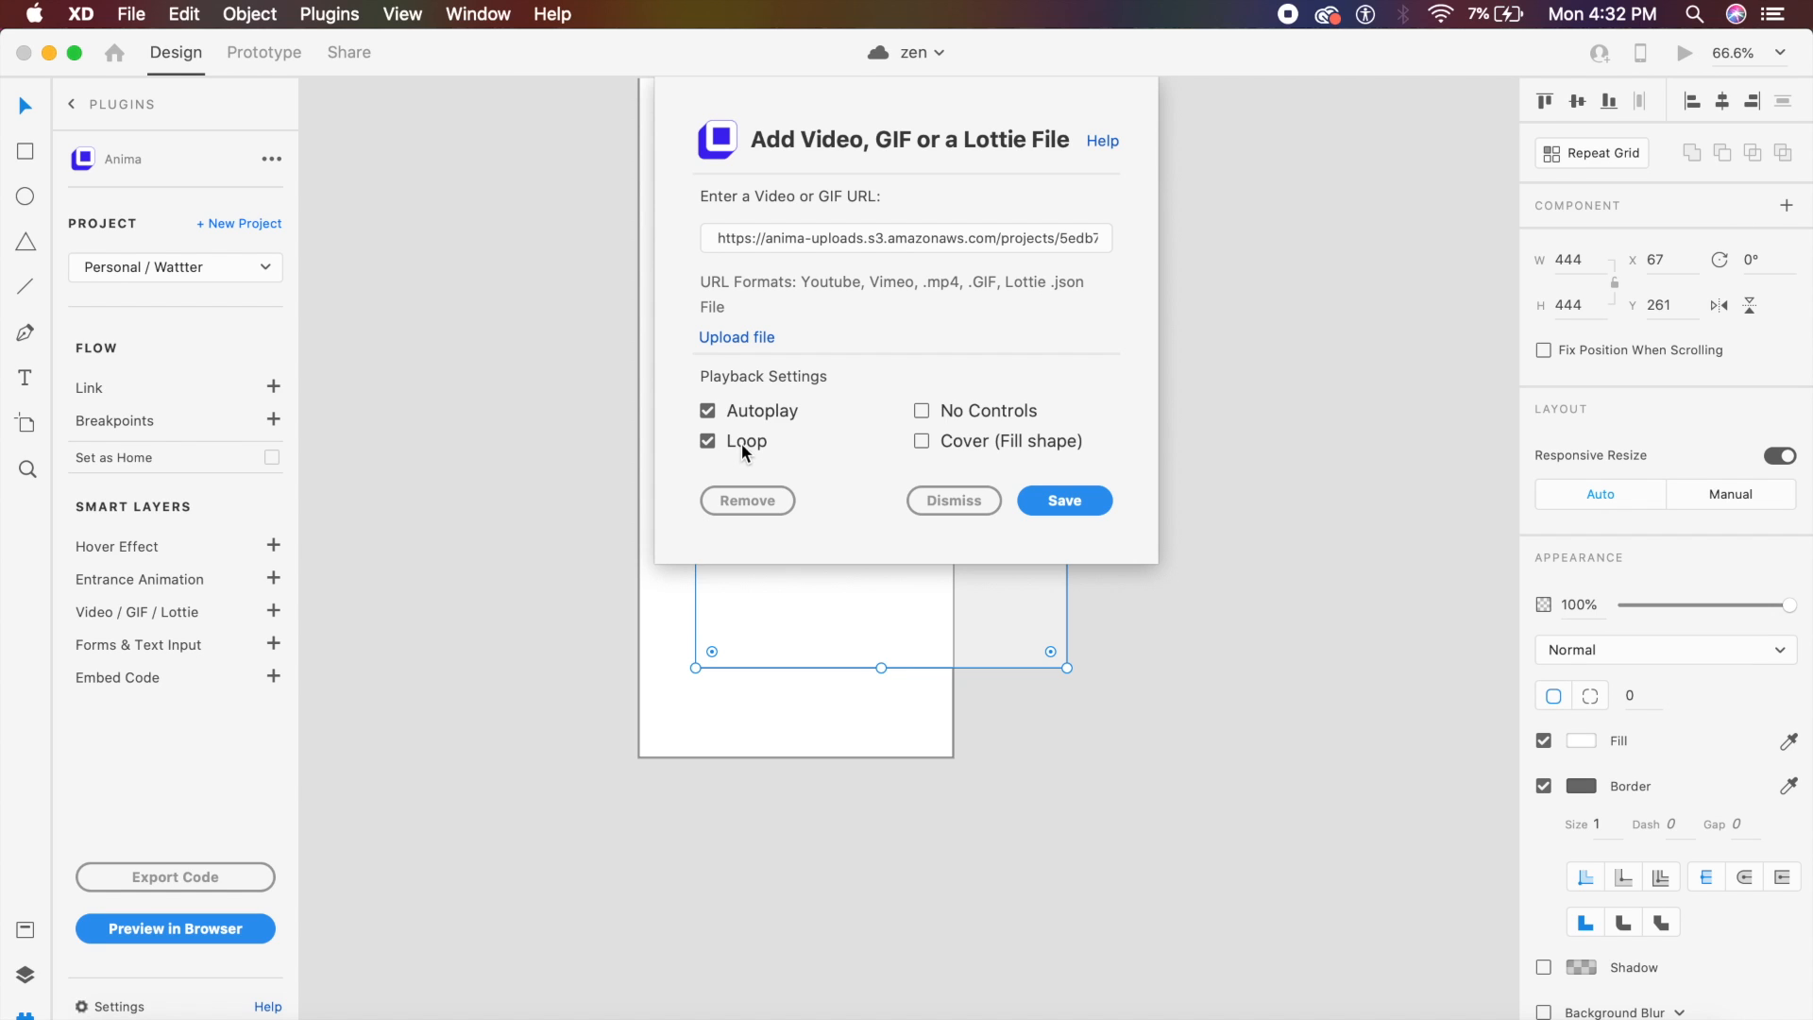
pyautogui.click(1000, 444)
pyautogui.click(1064, 500)
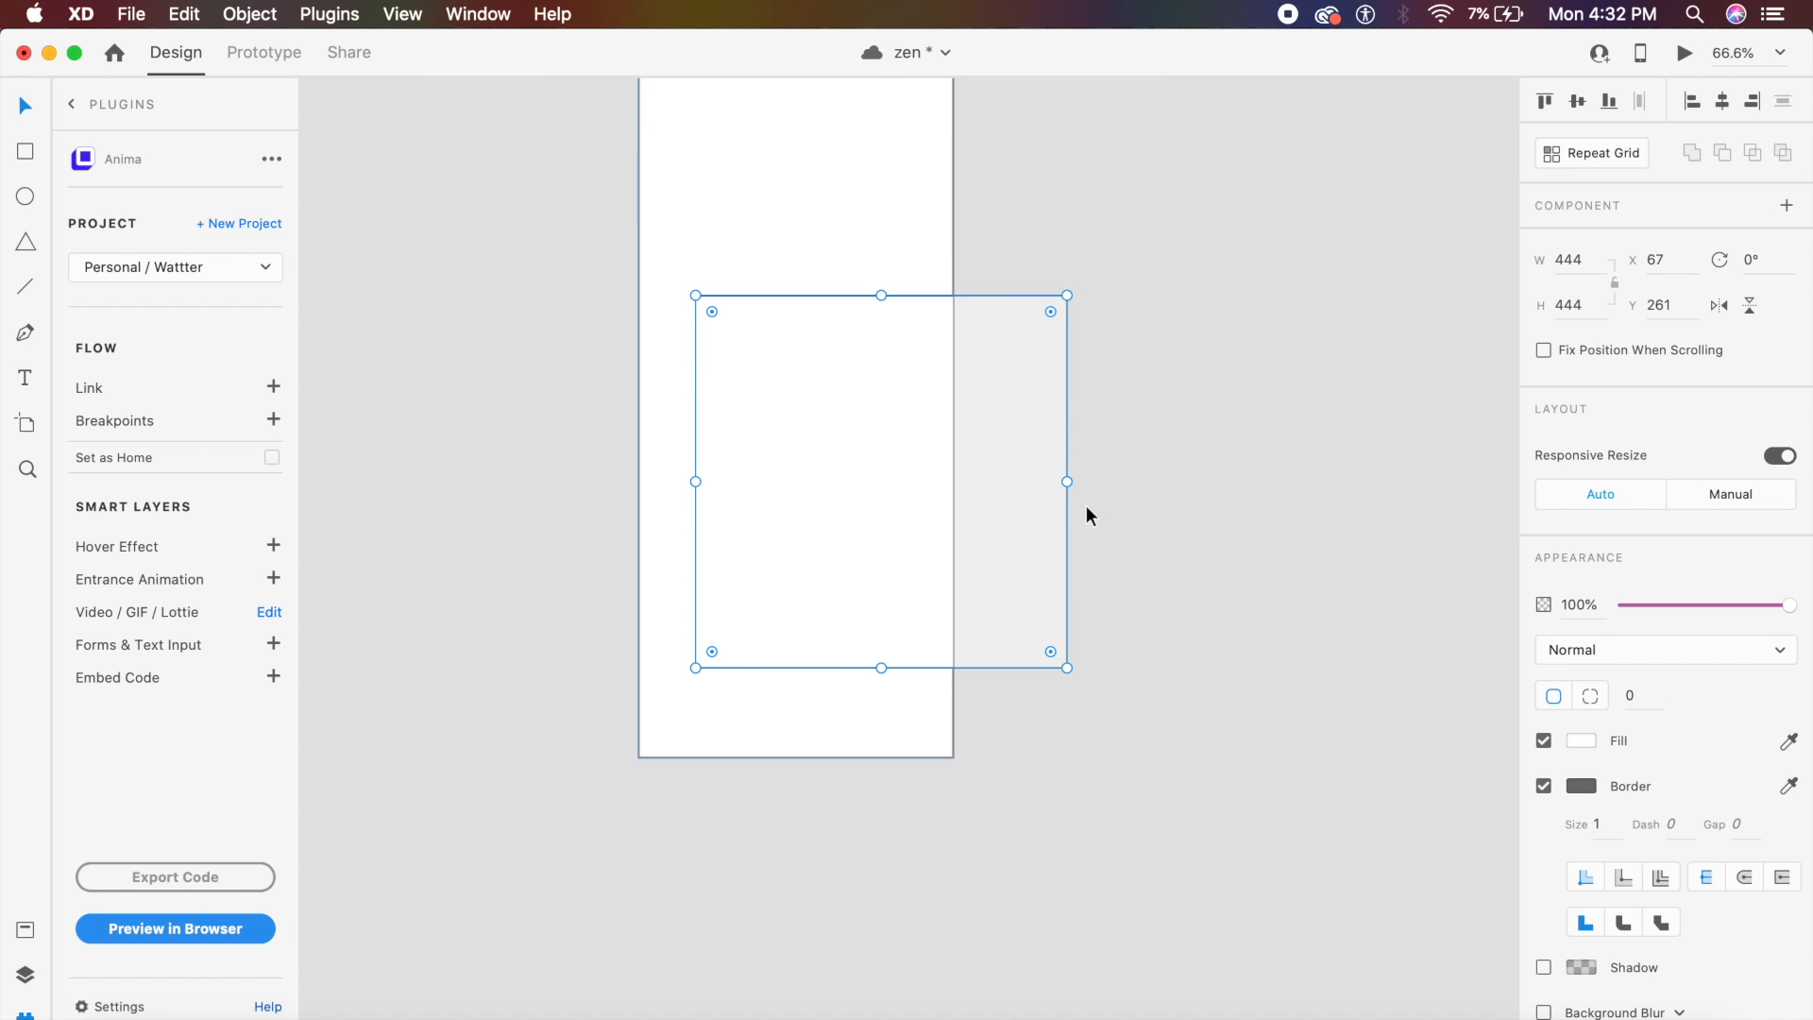
# Remove the border from the 444 by 444 koi square and deselect it
pyautogui.click(1039, 508)
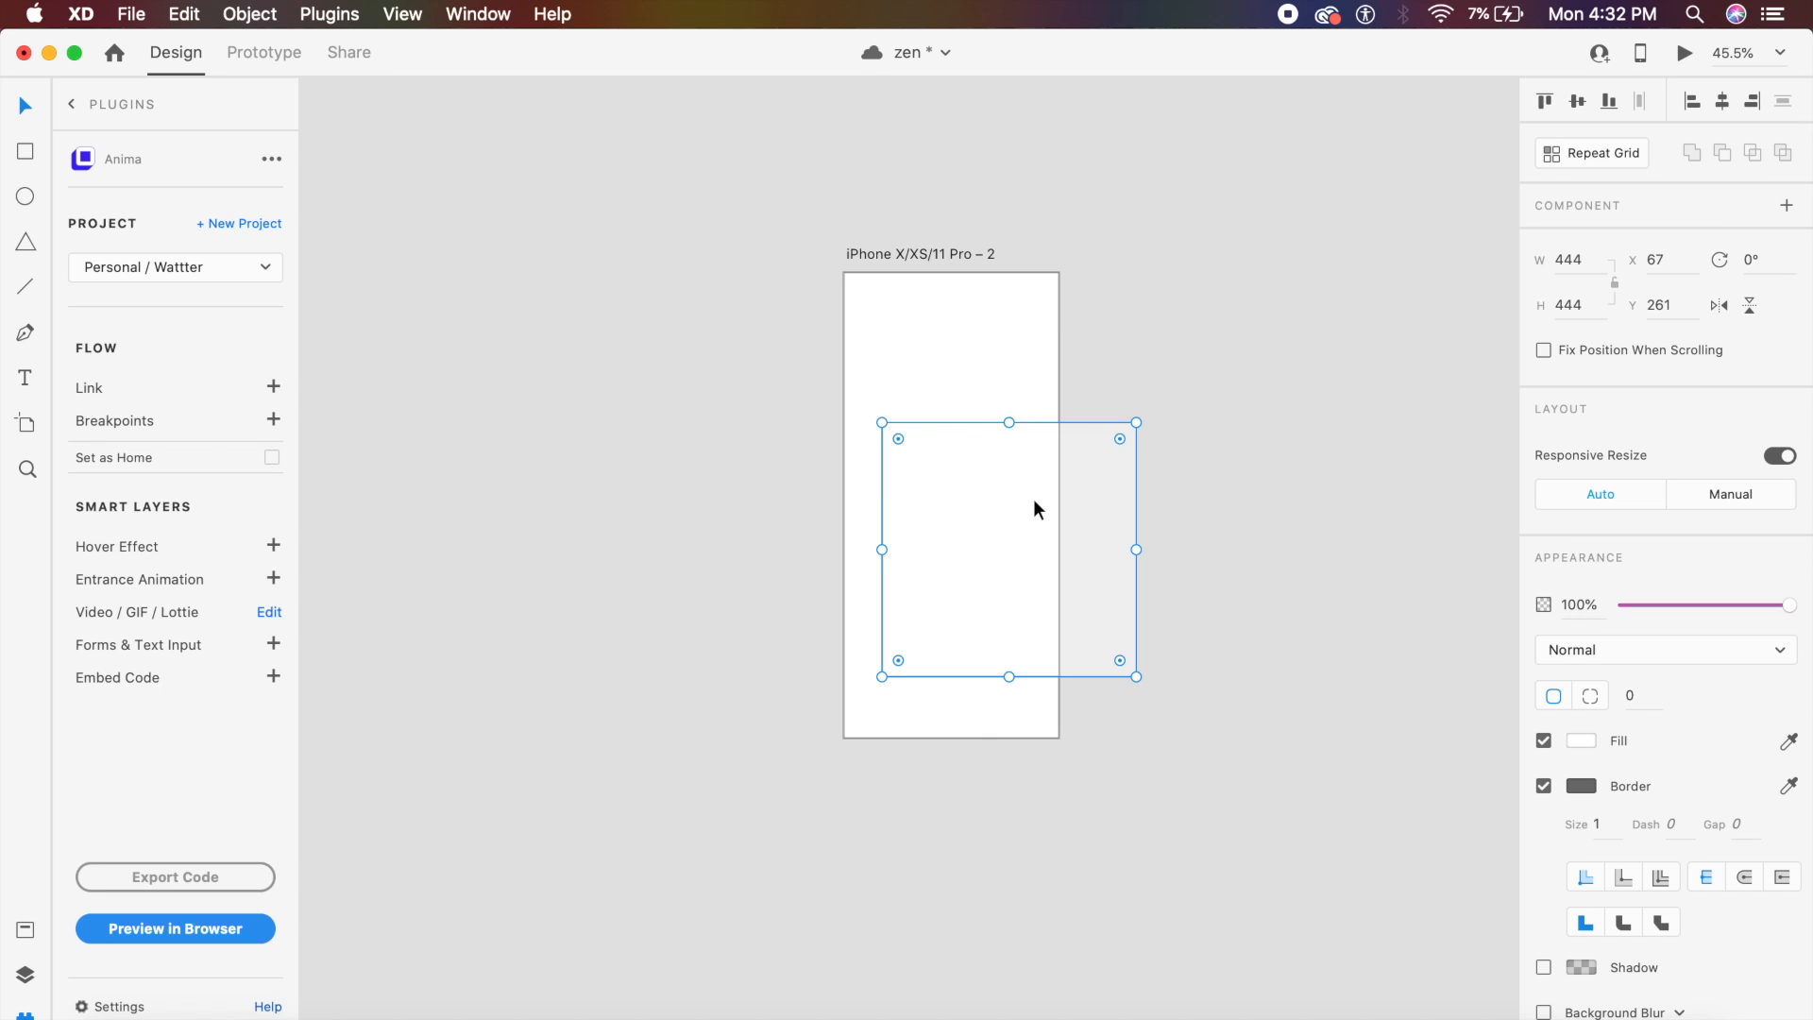
pyautogui.scroll(3, 1039, 509)
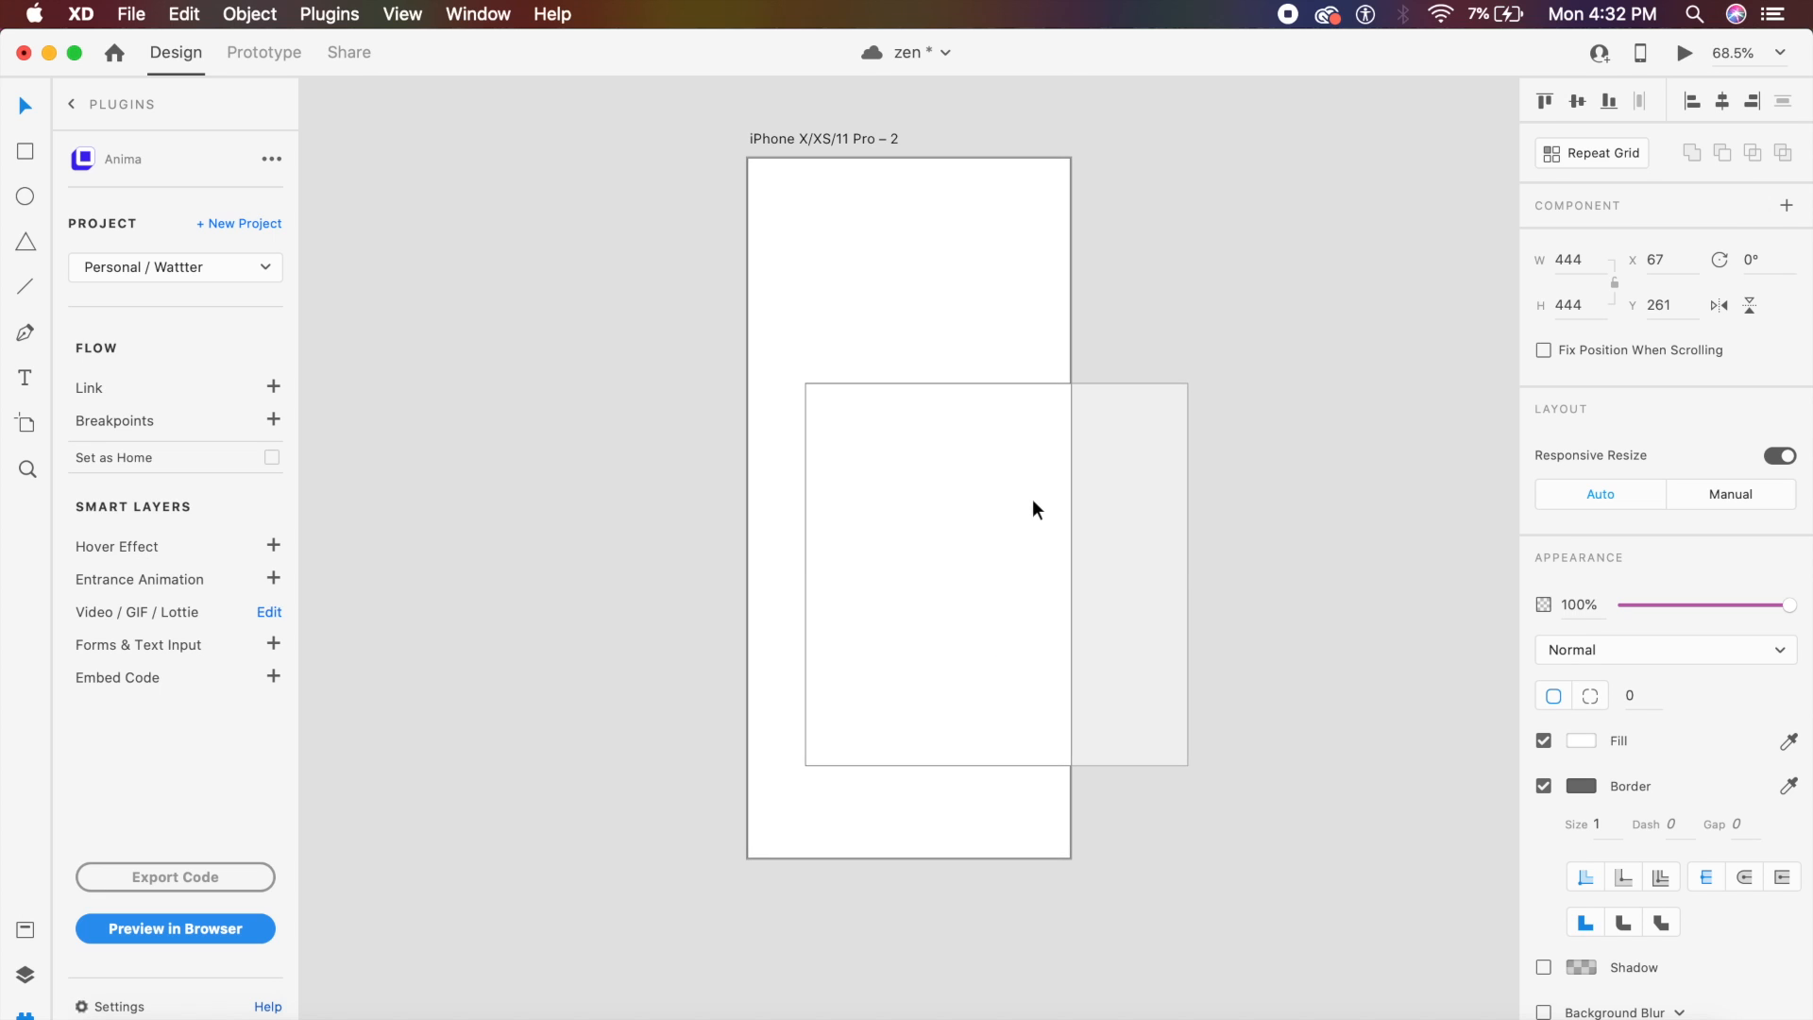
pyautogui.click(1544, 786)
pyautogui.click(1217, 403)
pyautogui.click(918, 460)
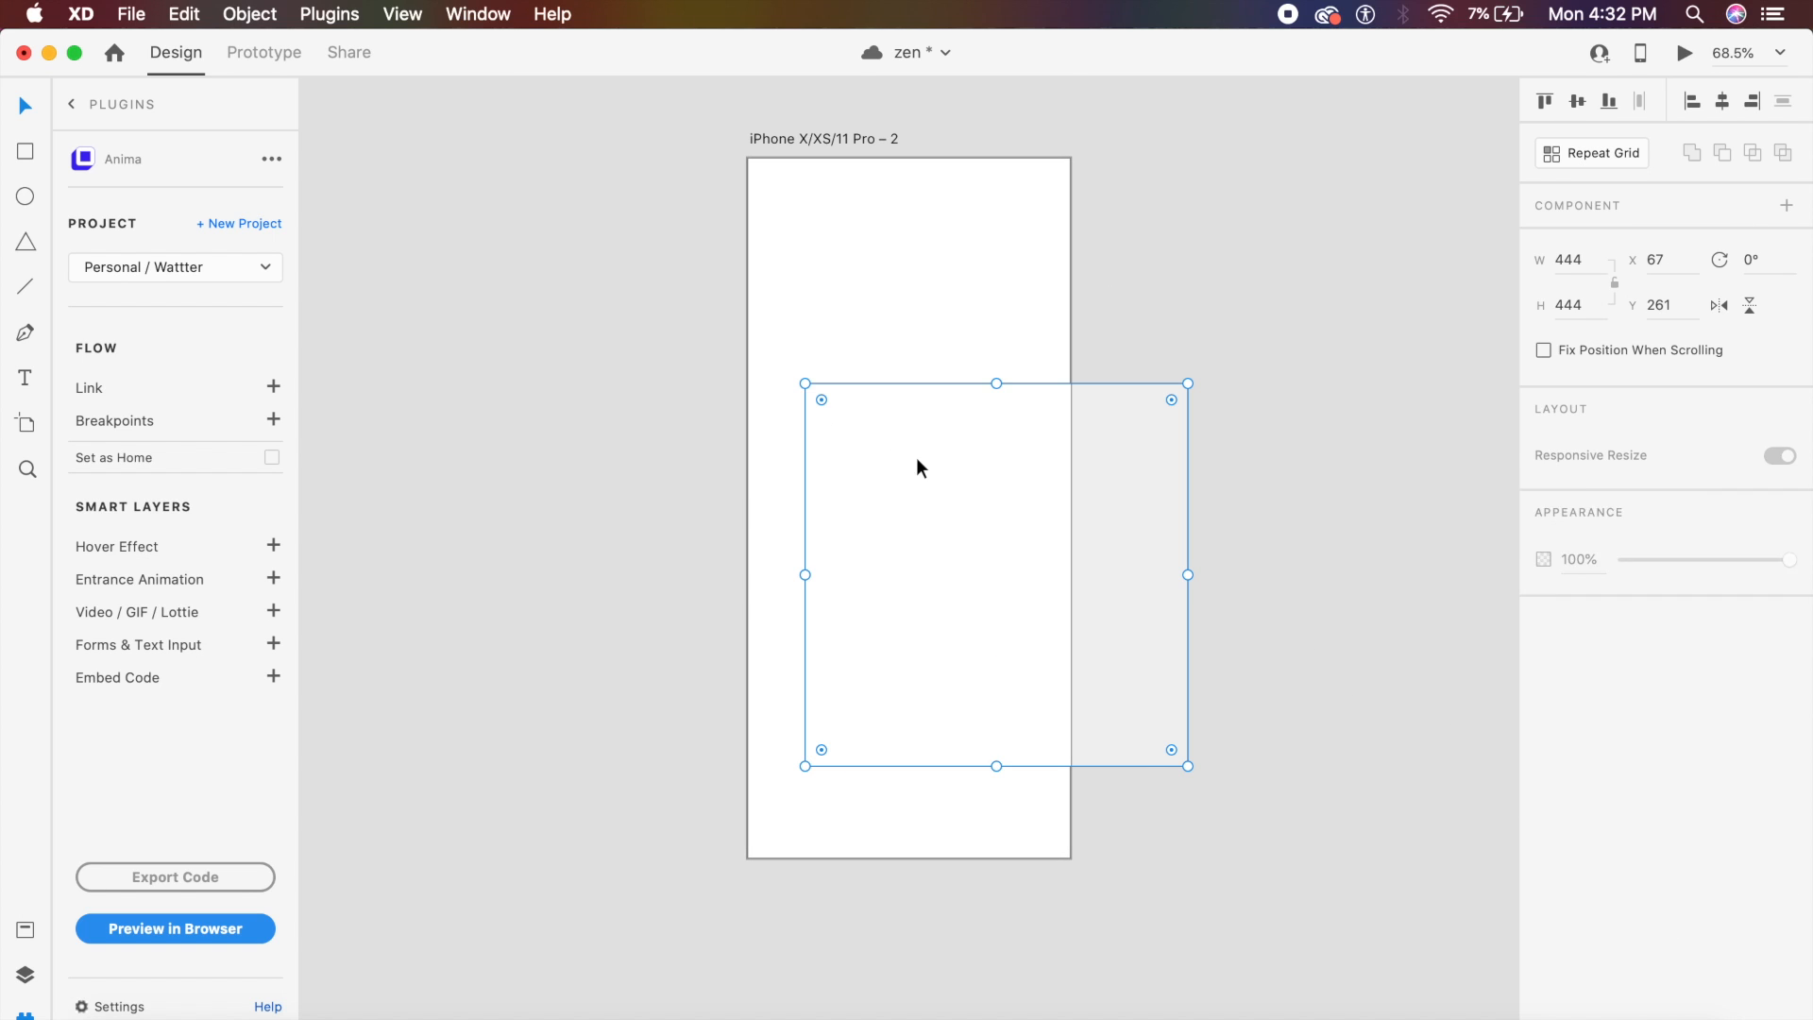
pyautogui.click(1183, 331)
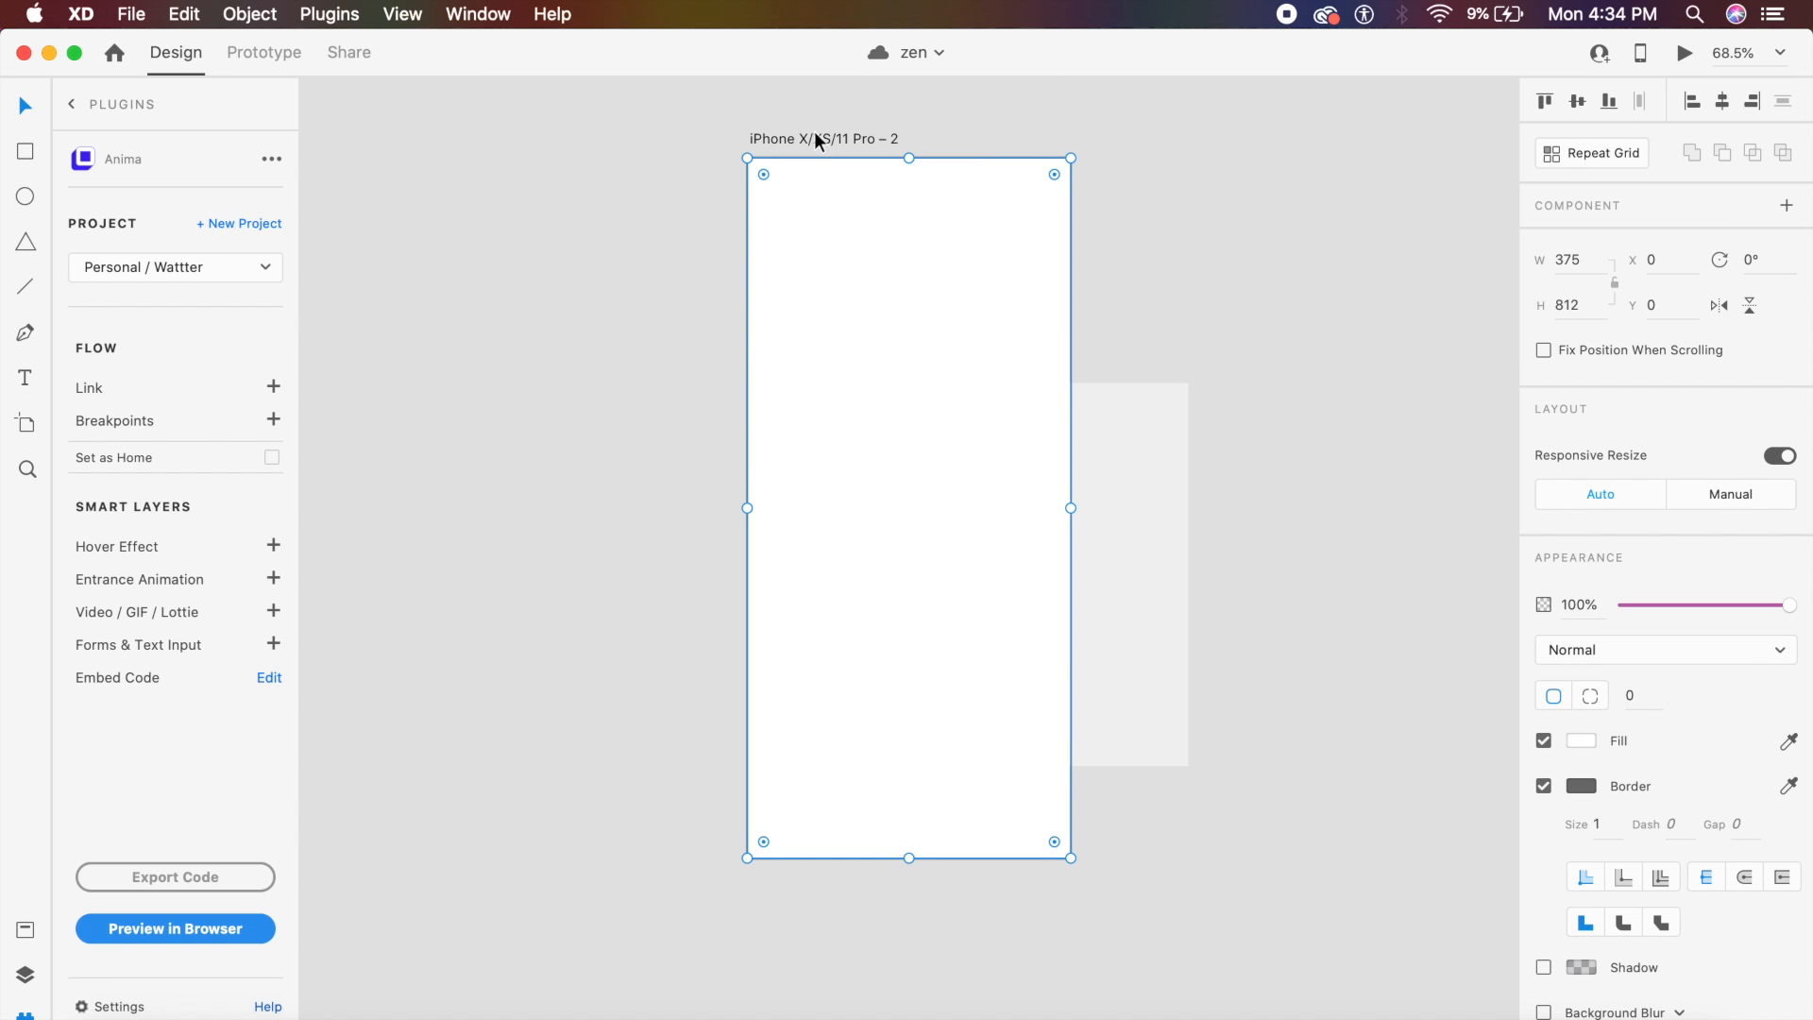
# Generate an Anima browser preview of the iPhone X/XS/11 Pro – 2 artboard and open the prototype draft in Firefox
pyautogui.click(818, 142)
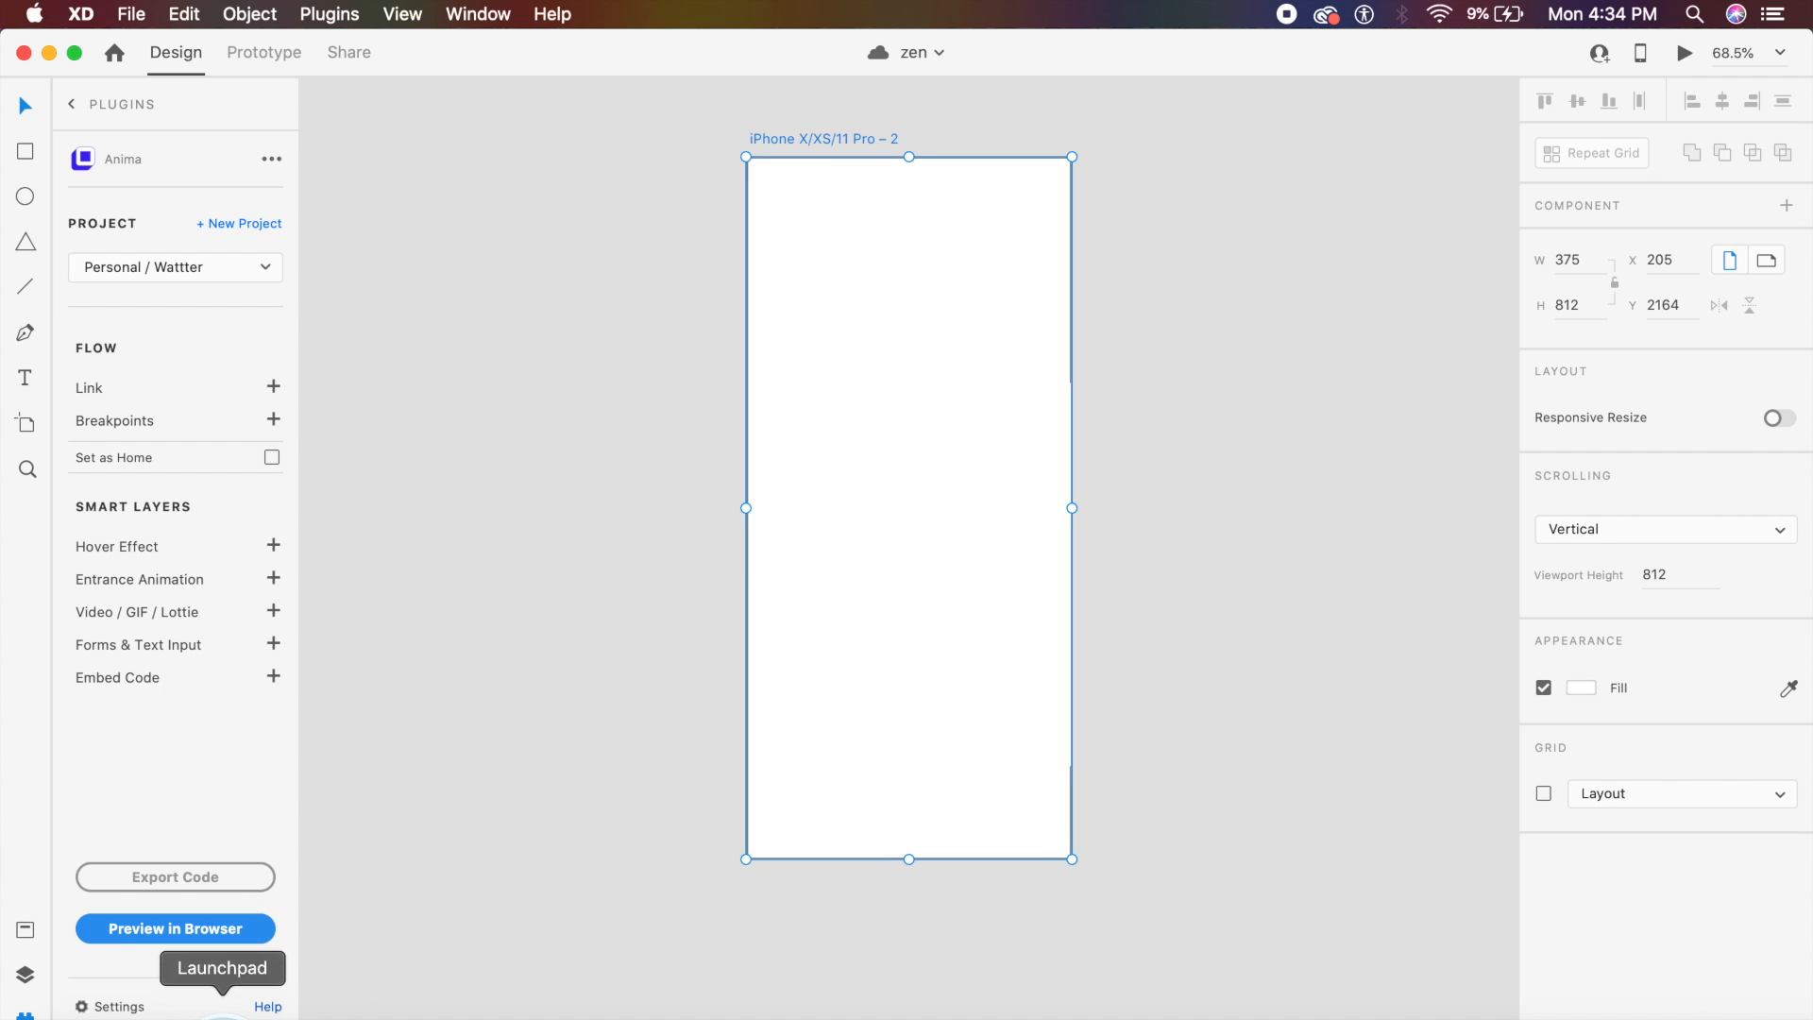
pyautogui.click(246, 933)
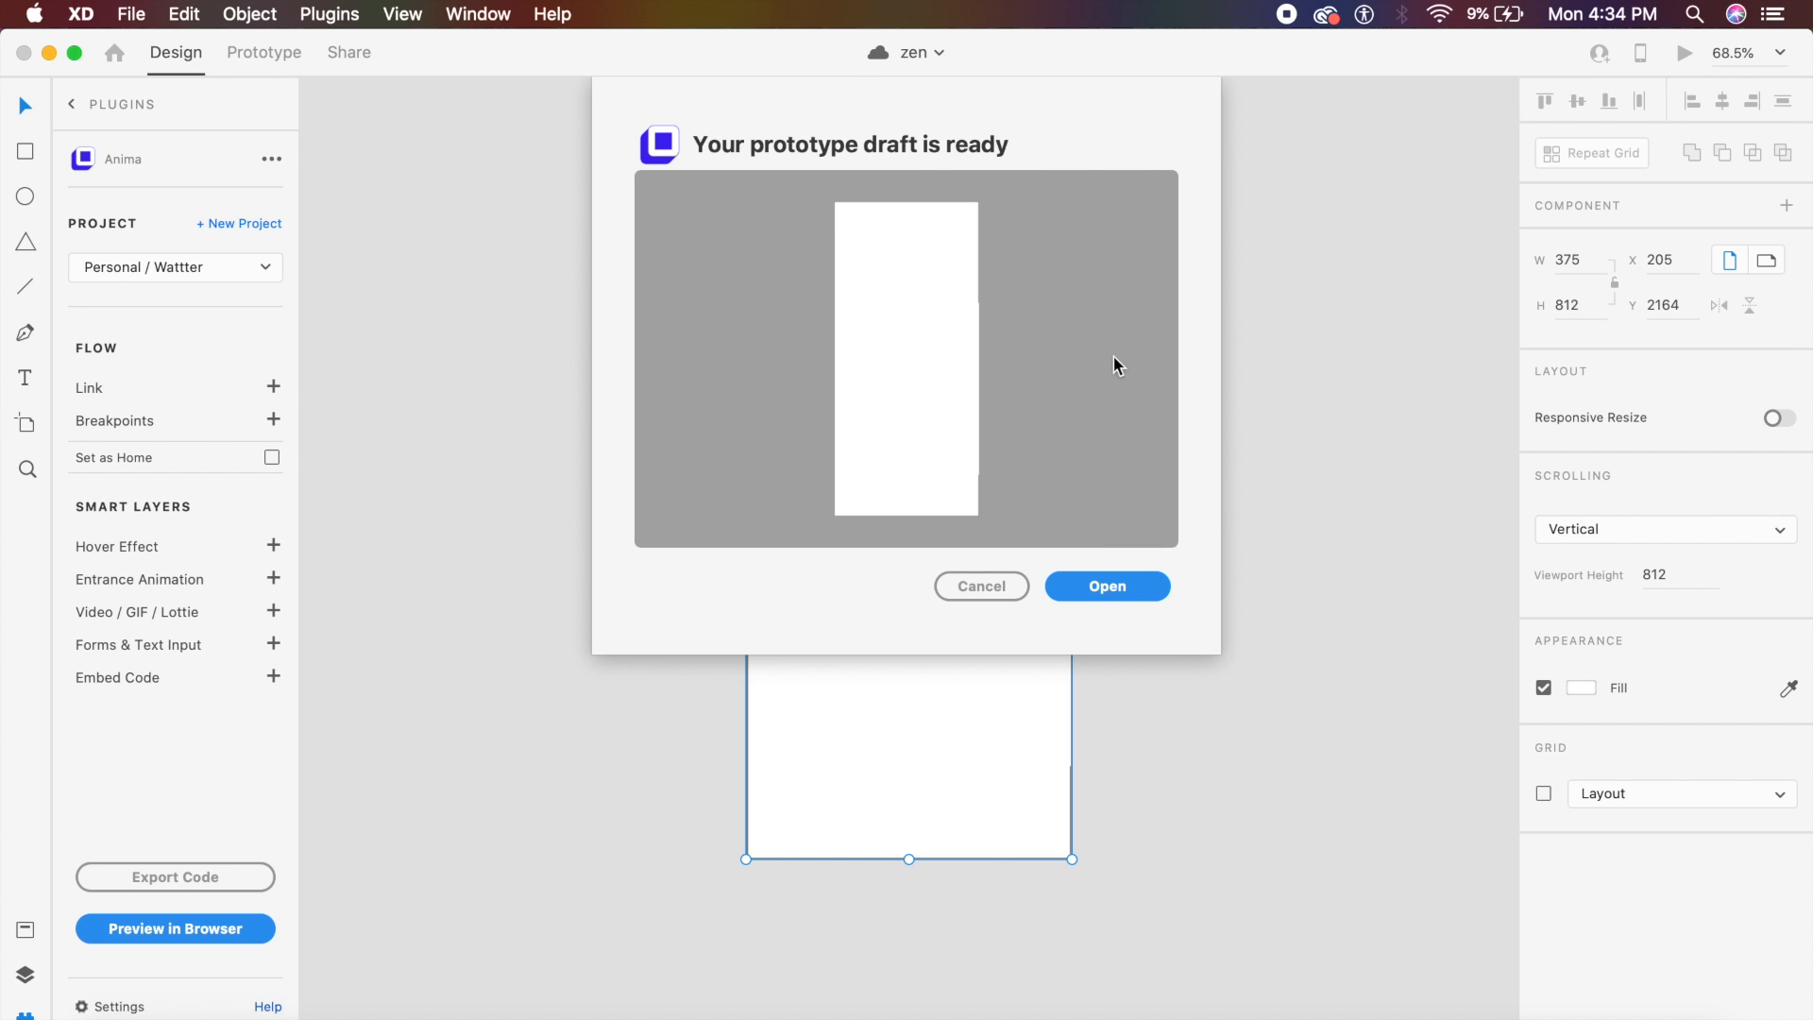
pyautogui.click(1101, 586)
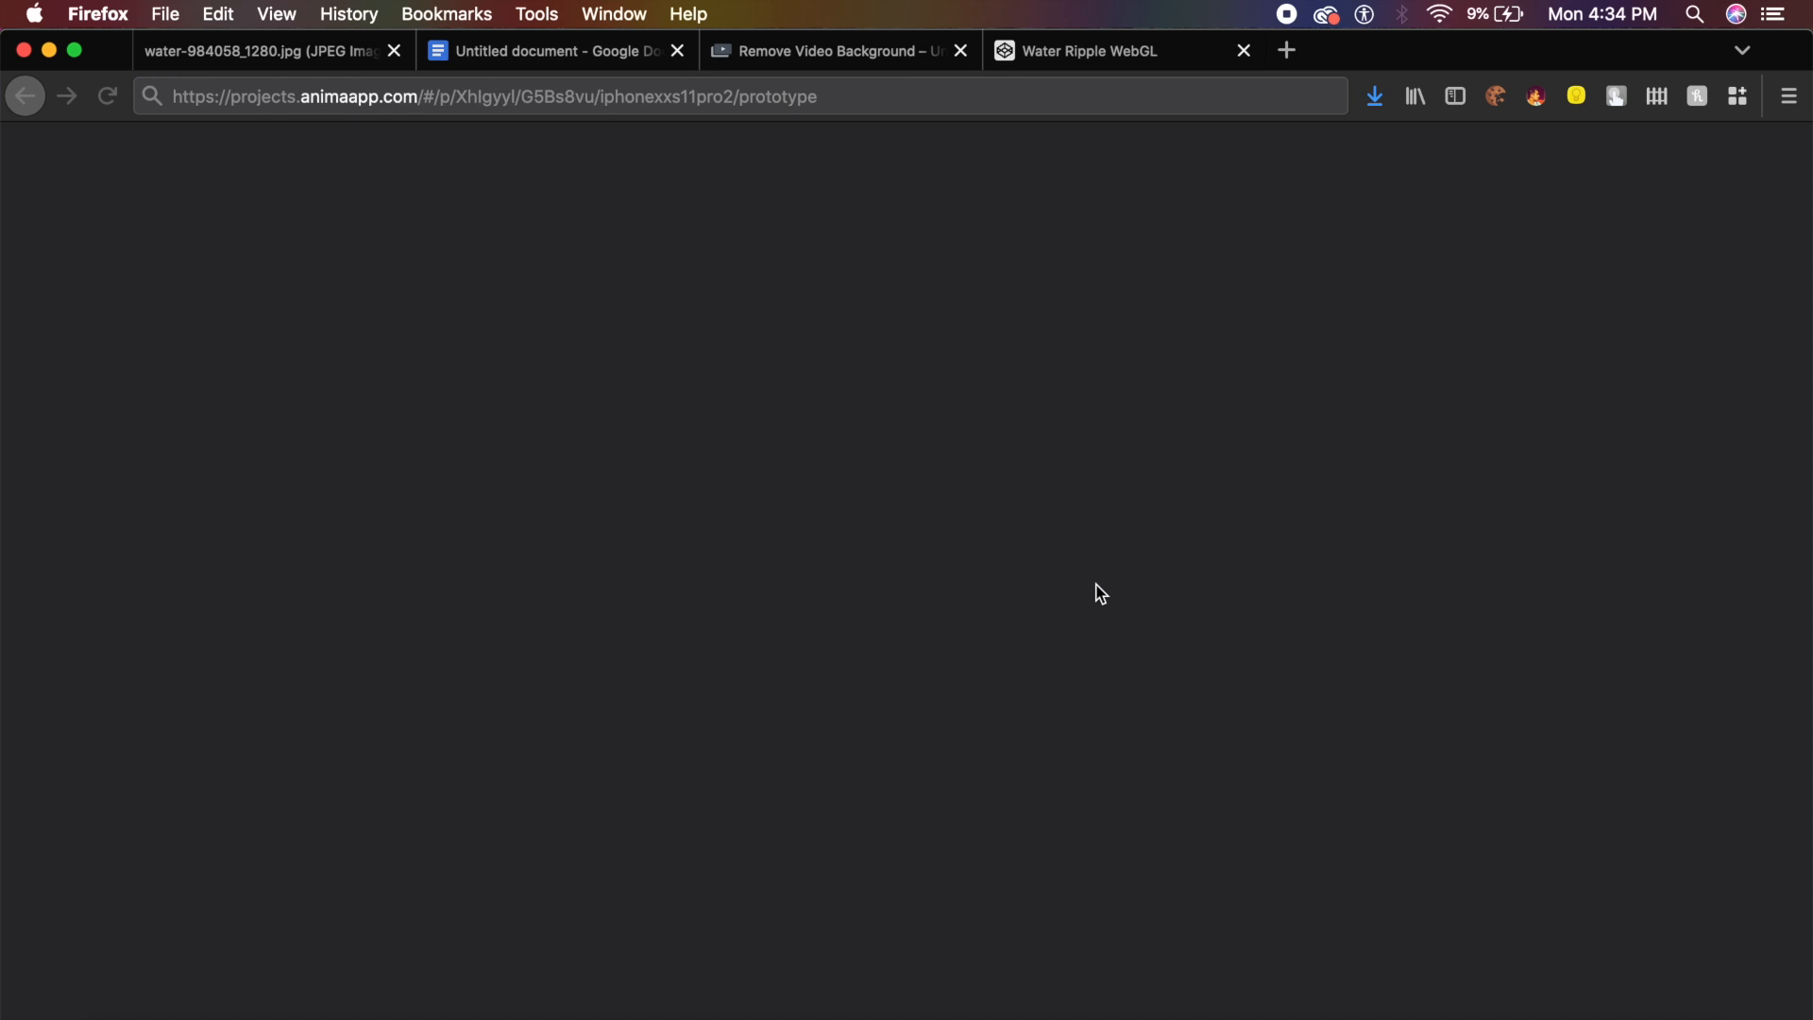